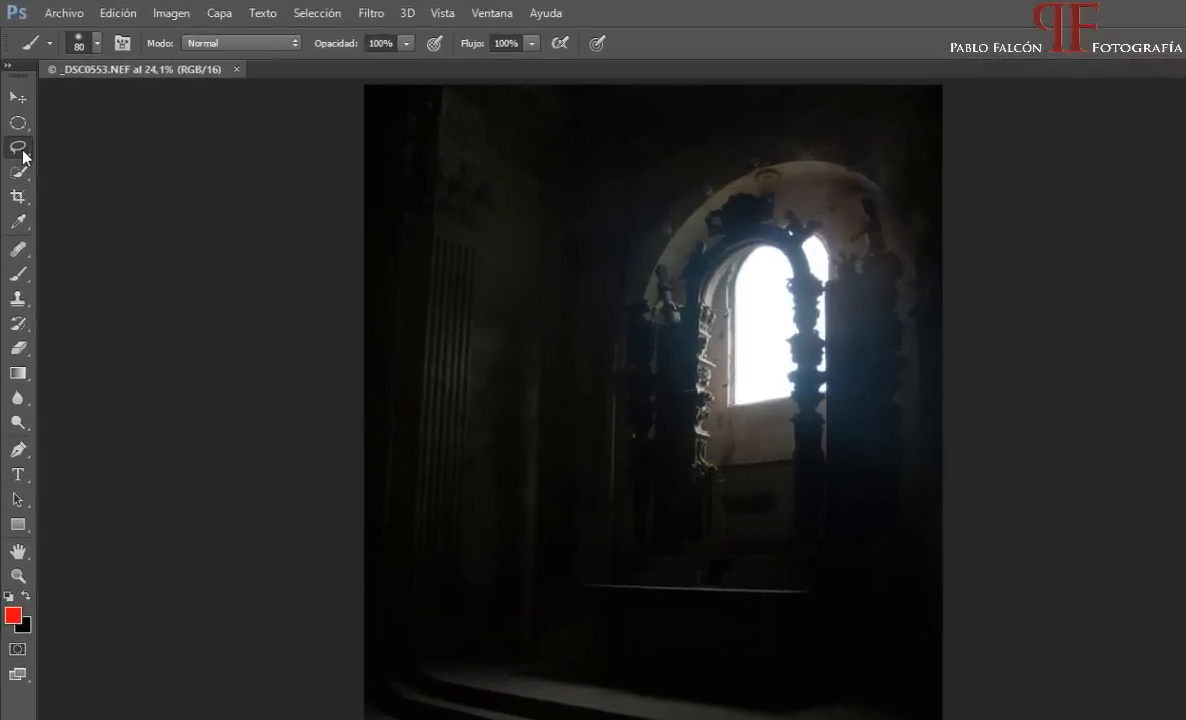
Step: Outline a light-beam-shaped selection with the Polygonal Lasso, running from the window's arch down to the floor and past the photo's left edge
left_click(14, 108)
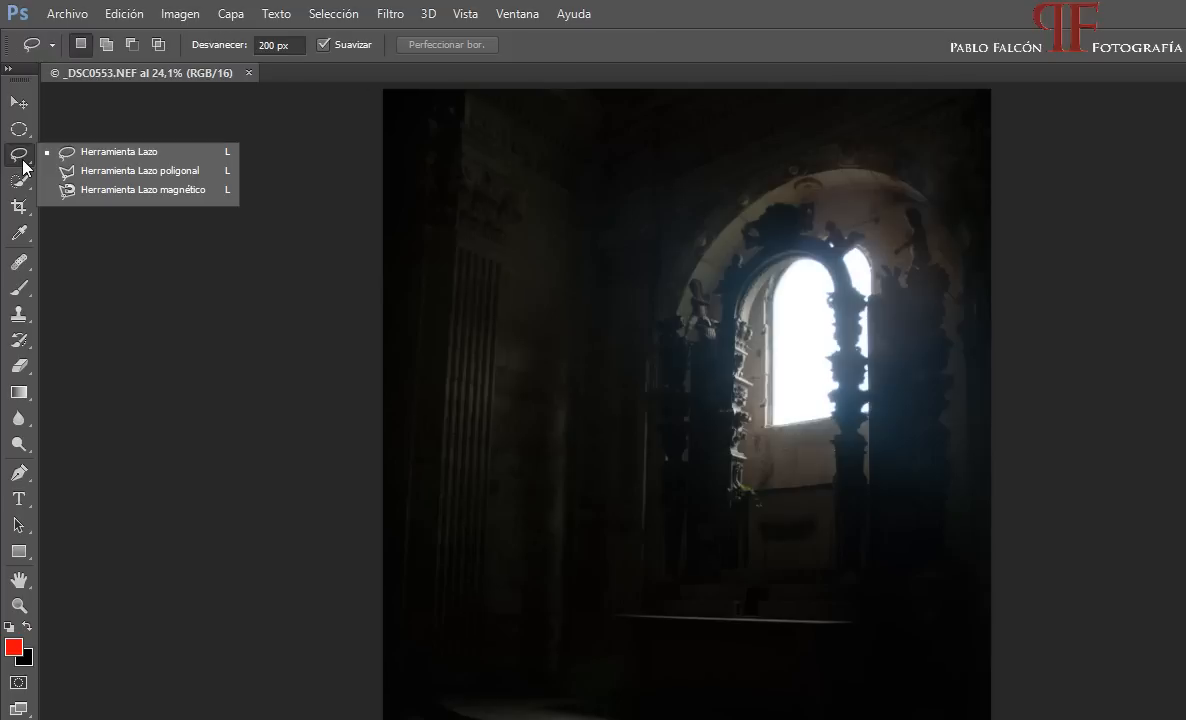
left_click(137, 175)
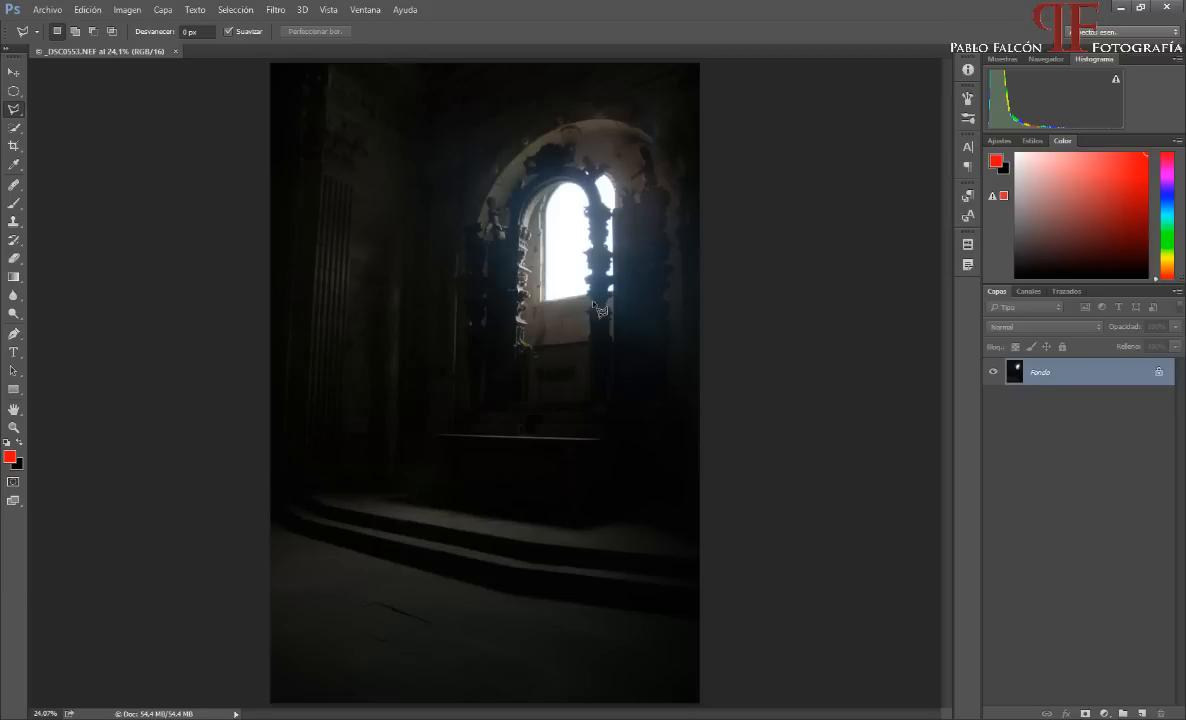
left_click(586, 171)
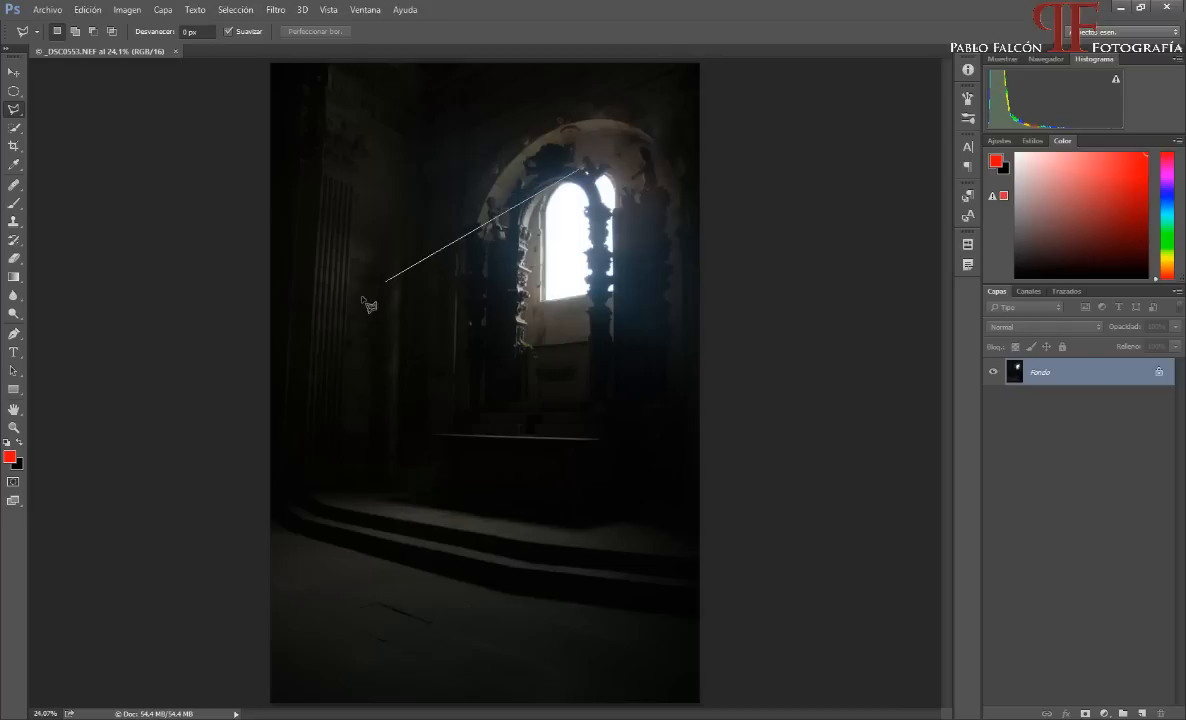
left_click(254, 350)
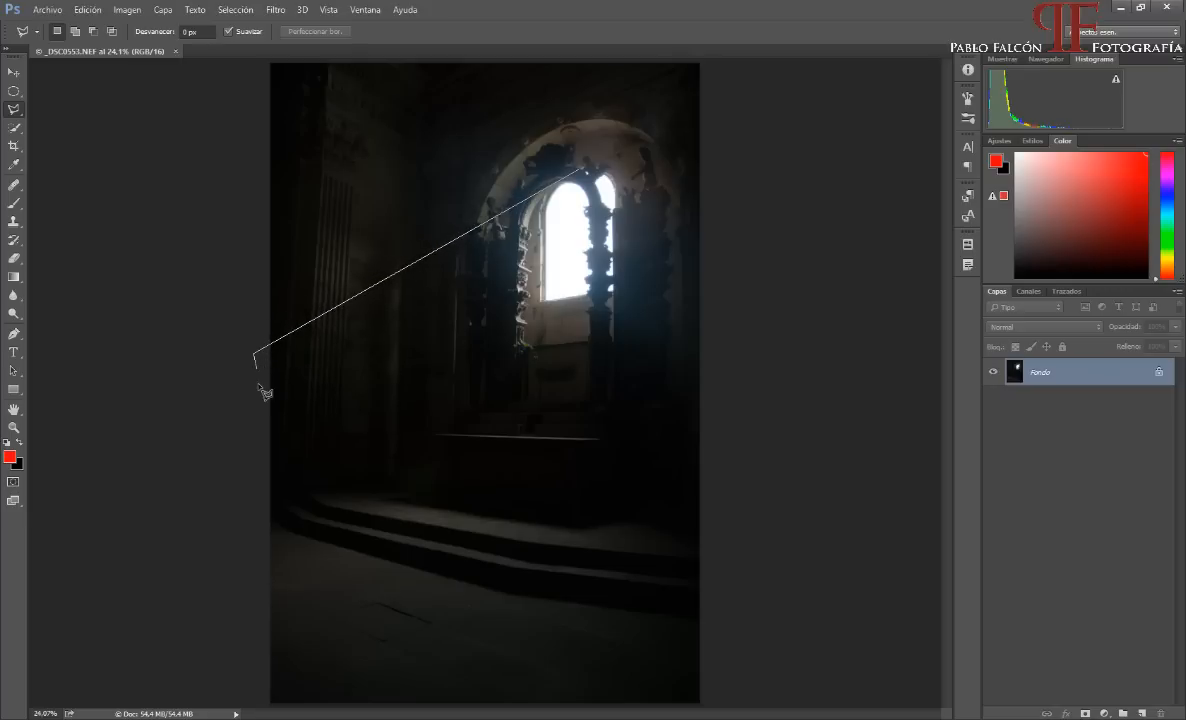
left_click(259, 657)
left_click(406, 597)
left_click(614, 294)
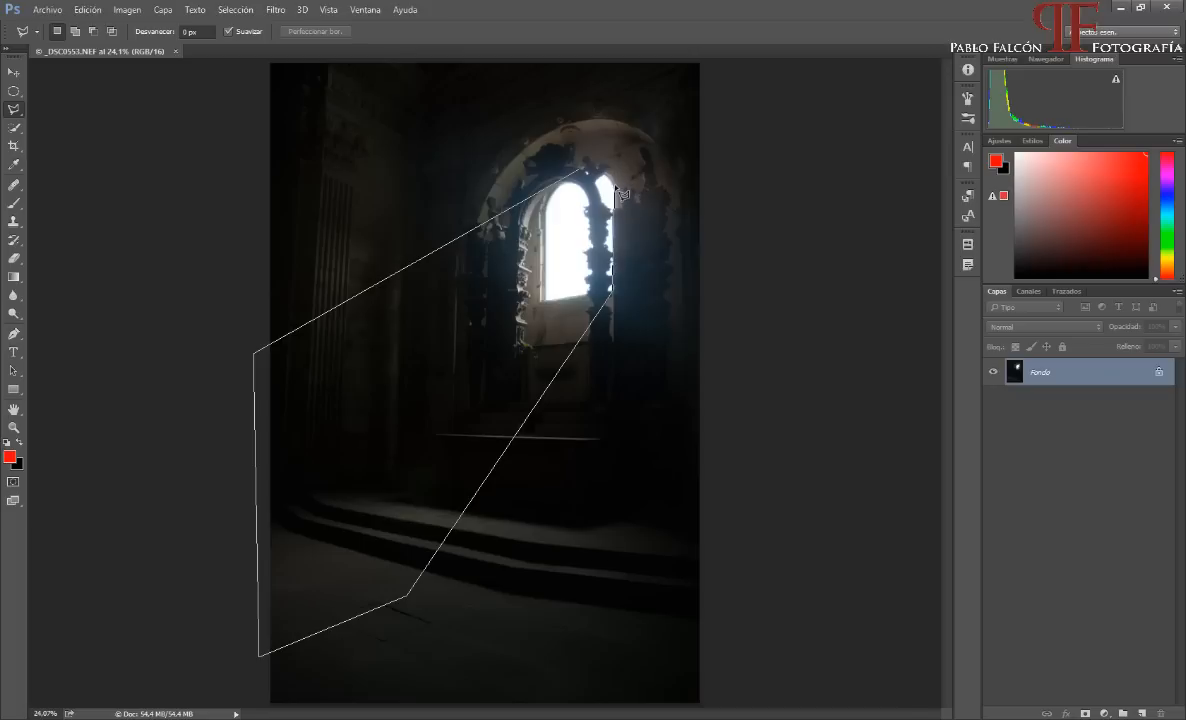
left_click(615, 189)
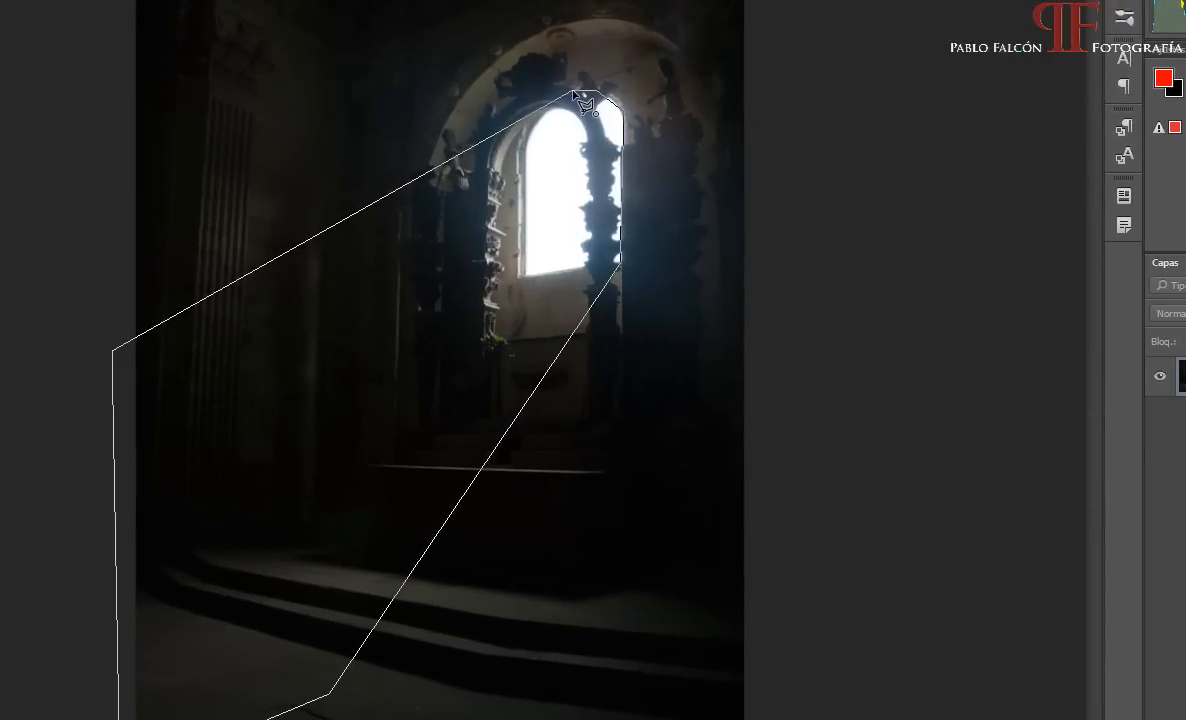
left_click(575, 95)
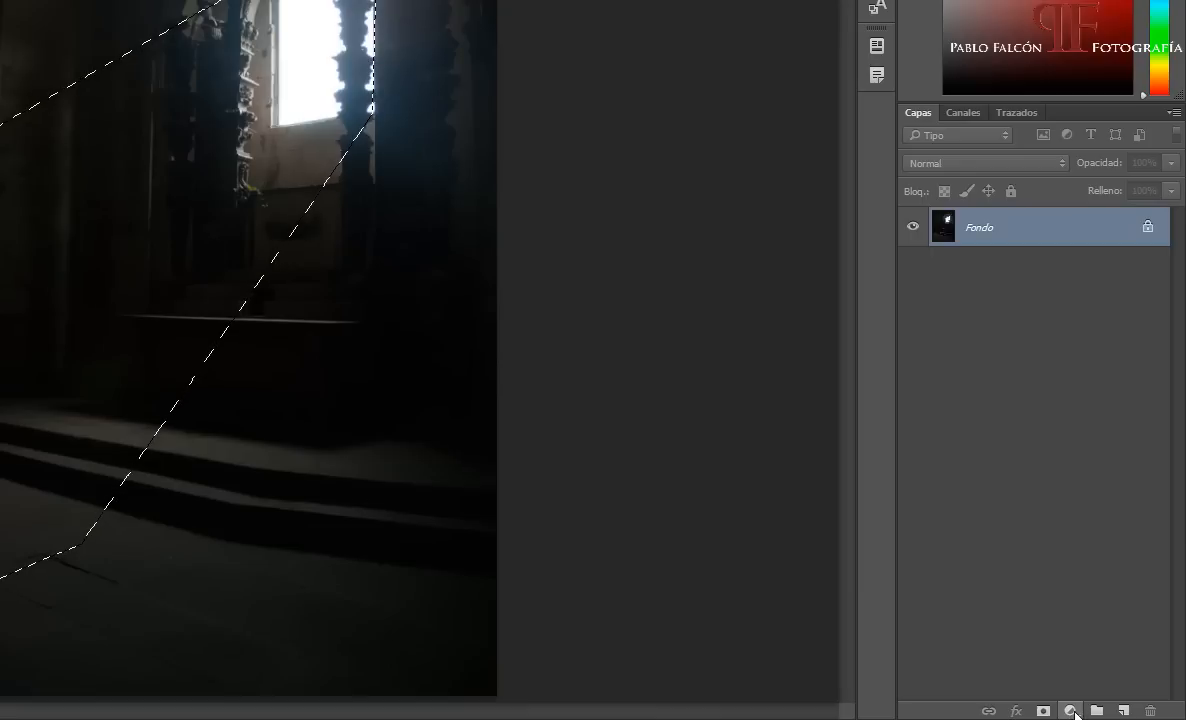
Step: Add a Levels adjustment layer limited to the beam selection, keeping its settings clear of the photo
left_click(1071, 711)
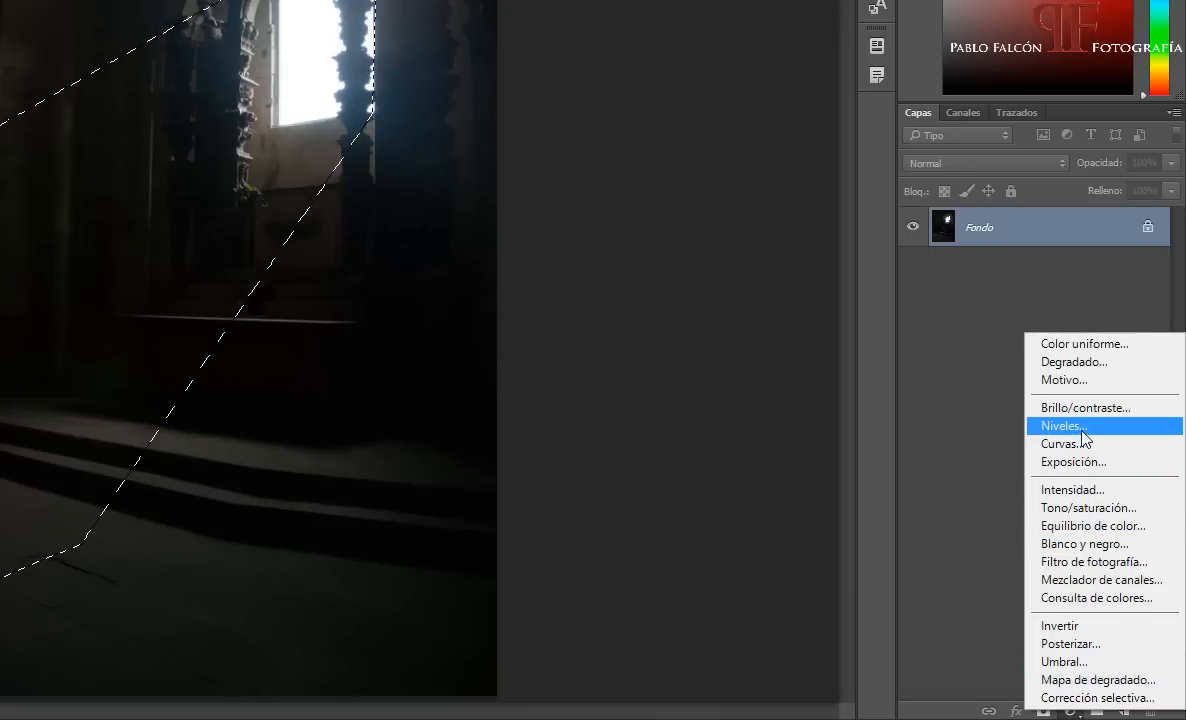
left_click(1045, 426)
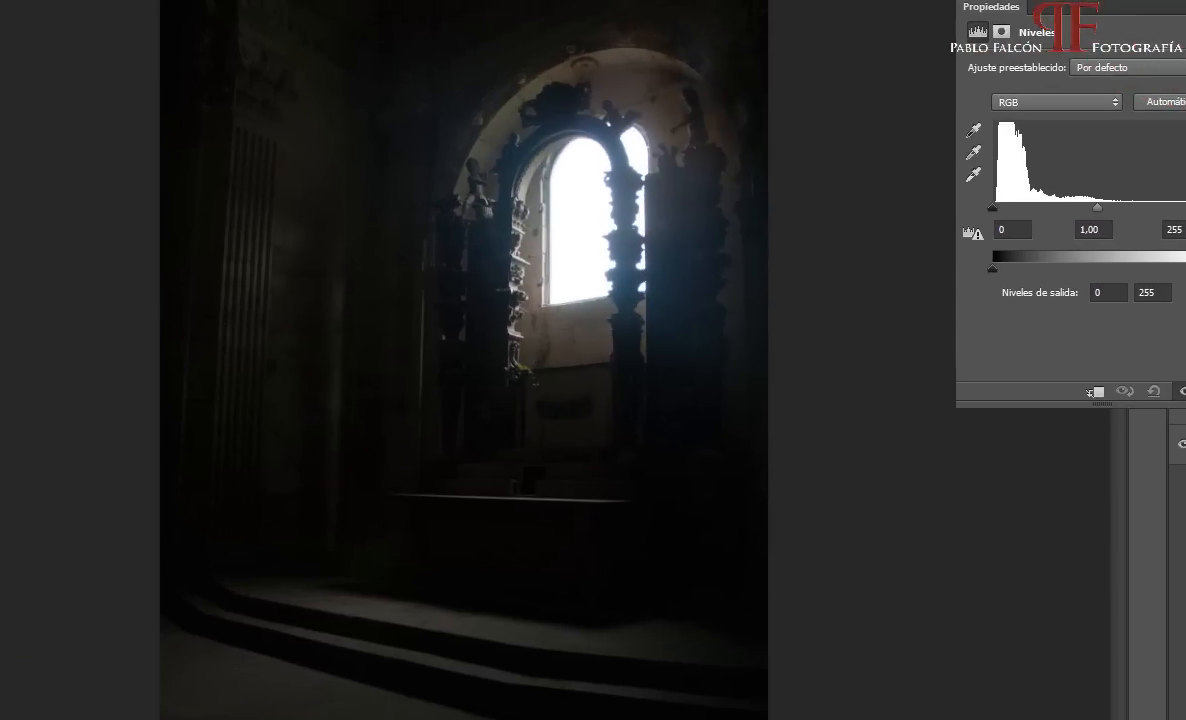
left_click_drag(1146, 3, 1005, 0)
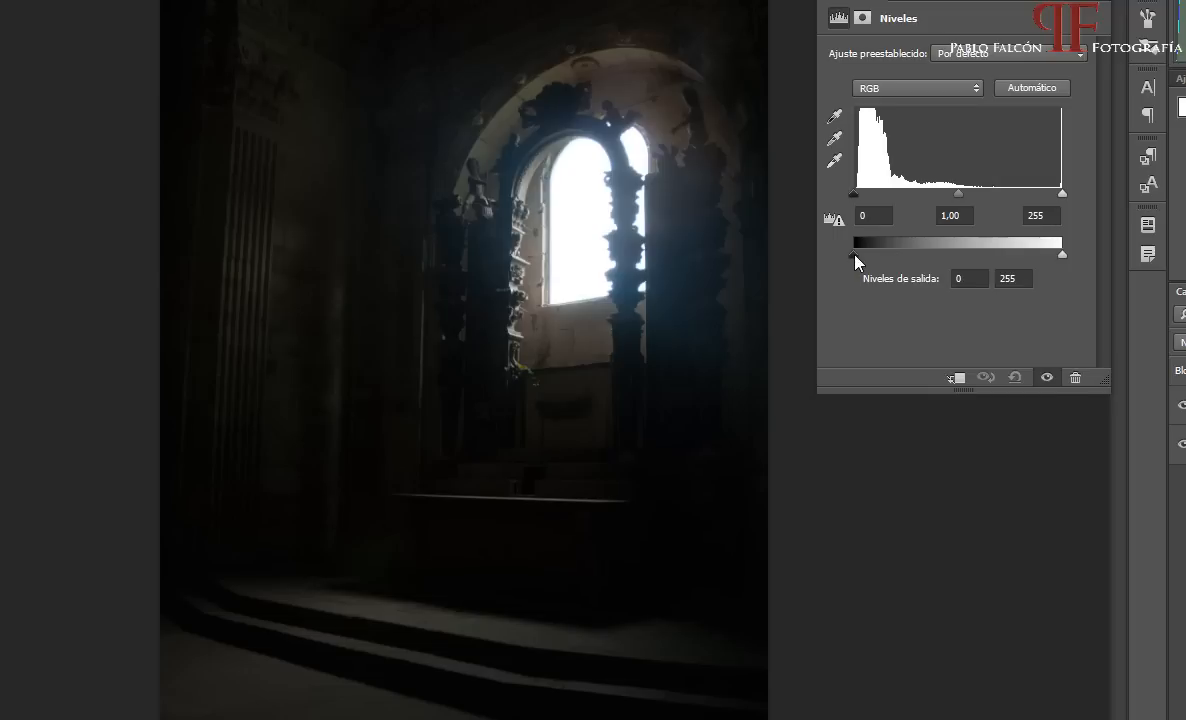
Step: Try a Levels output black of 29 and an input white of 165 on the beam, resetting each one
left_click_drag(856, 257, 877, 257)
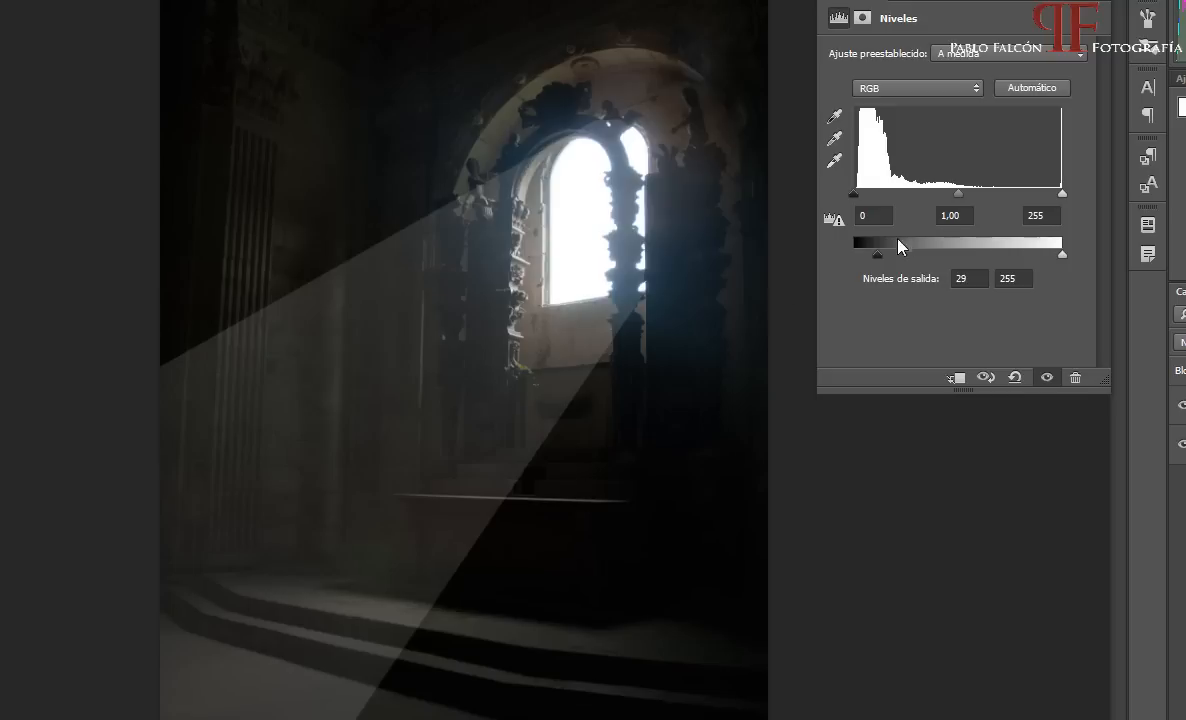
left_click_drag(879, 258, 853, 260)
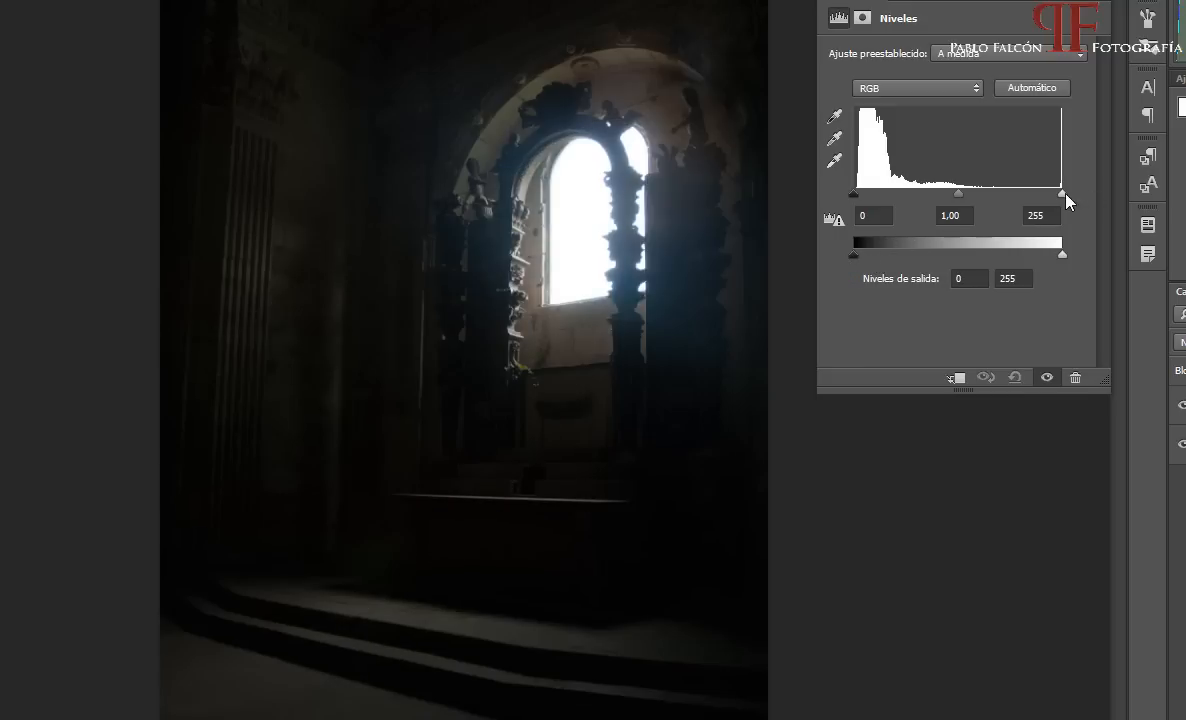
left_click_drag(1062, 193, 989, 200)
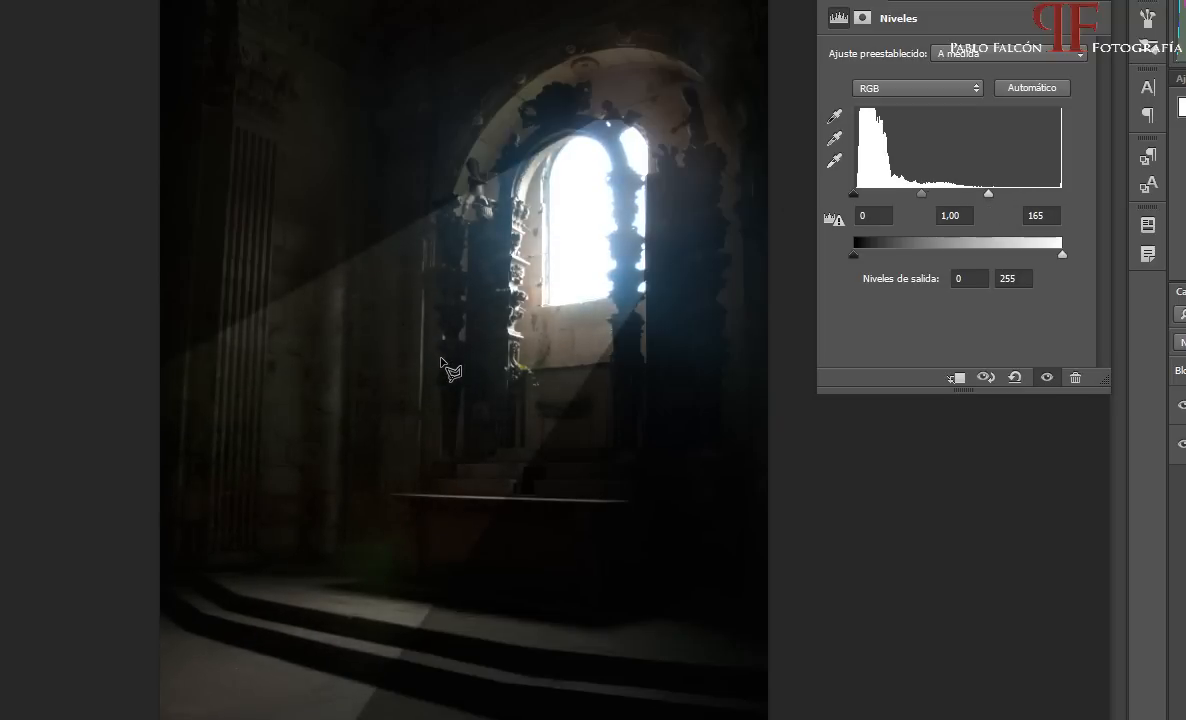
left_click_drag(988, 194, 1085, 194)
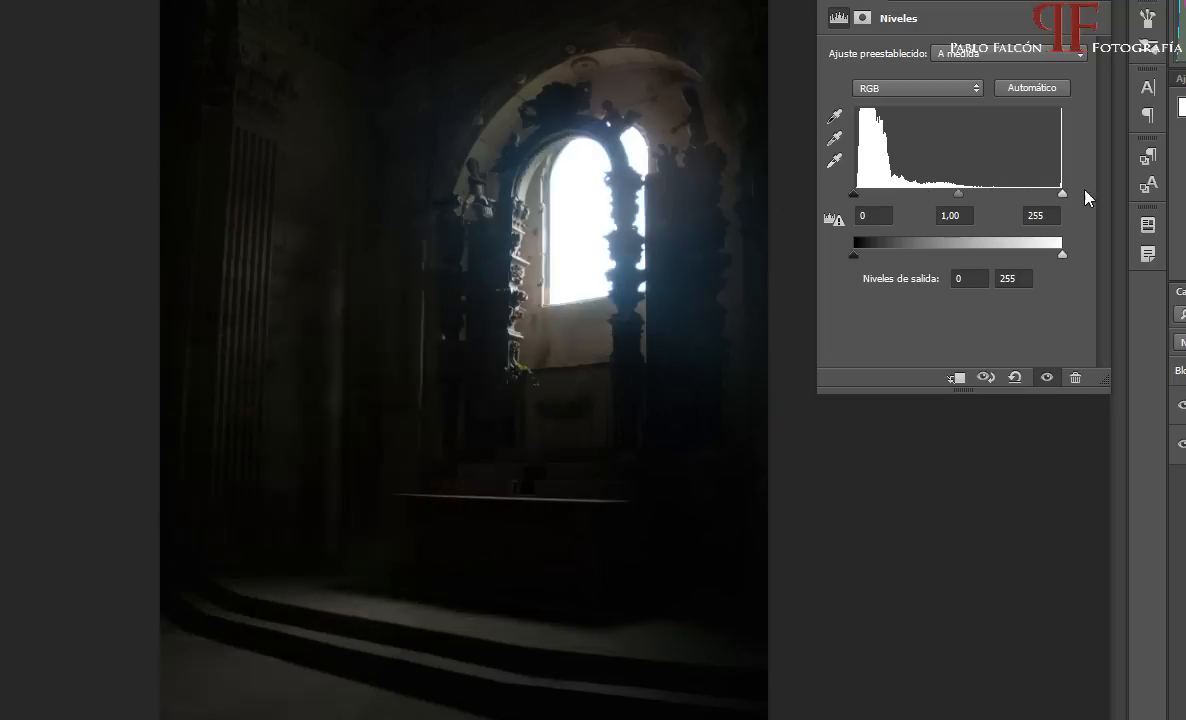
Step: Raise the Levels output black value to 43 to lighten the beam area, and close the adjustment's settings
left_click_drag(853, 256, 881, 256)
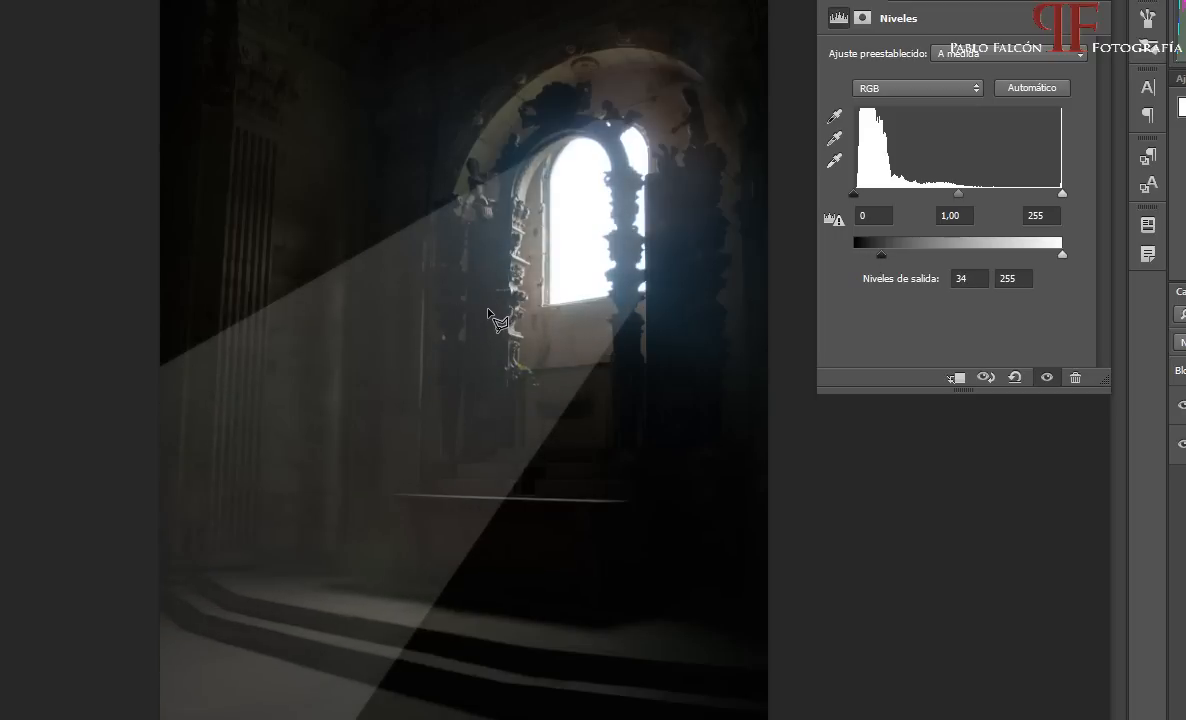
left_click_drag(882, 258, 891, 258)
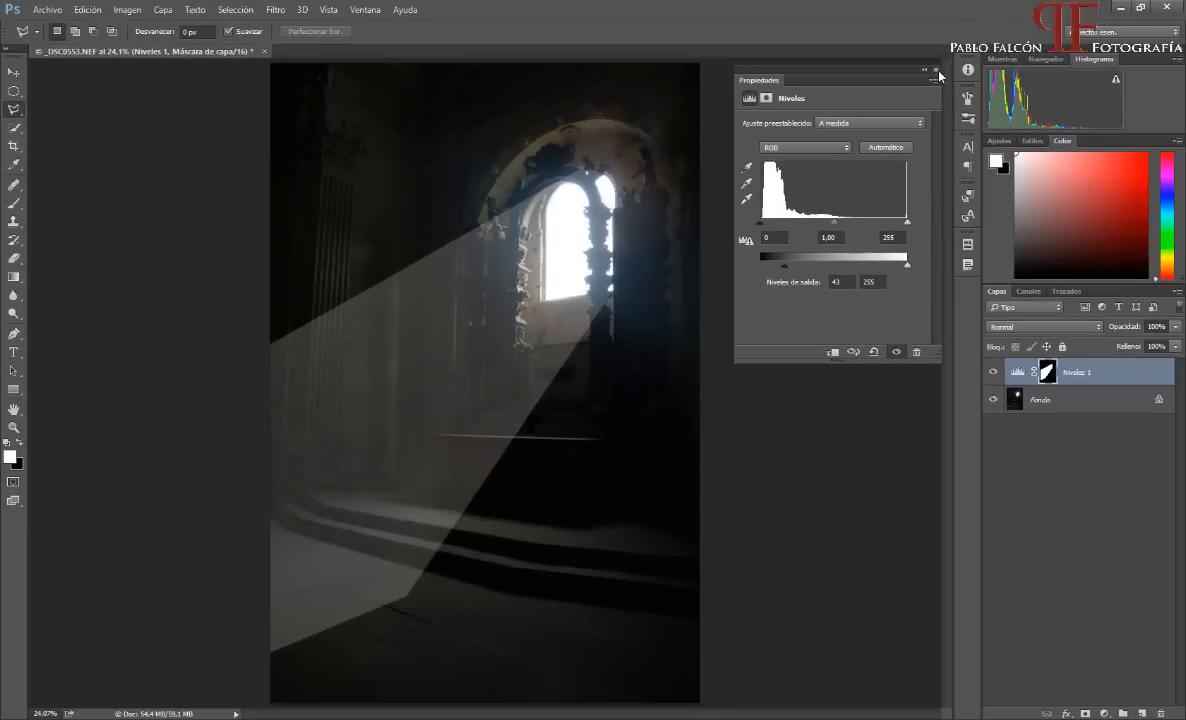
left_click(1035, 15)
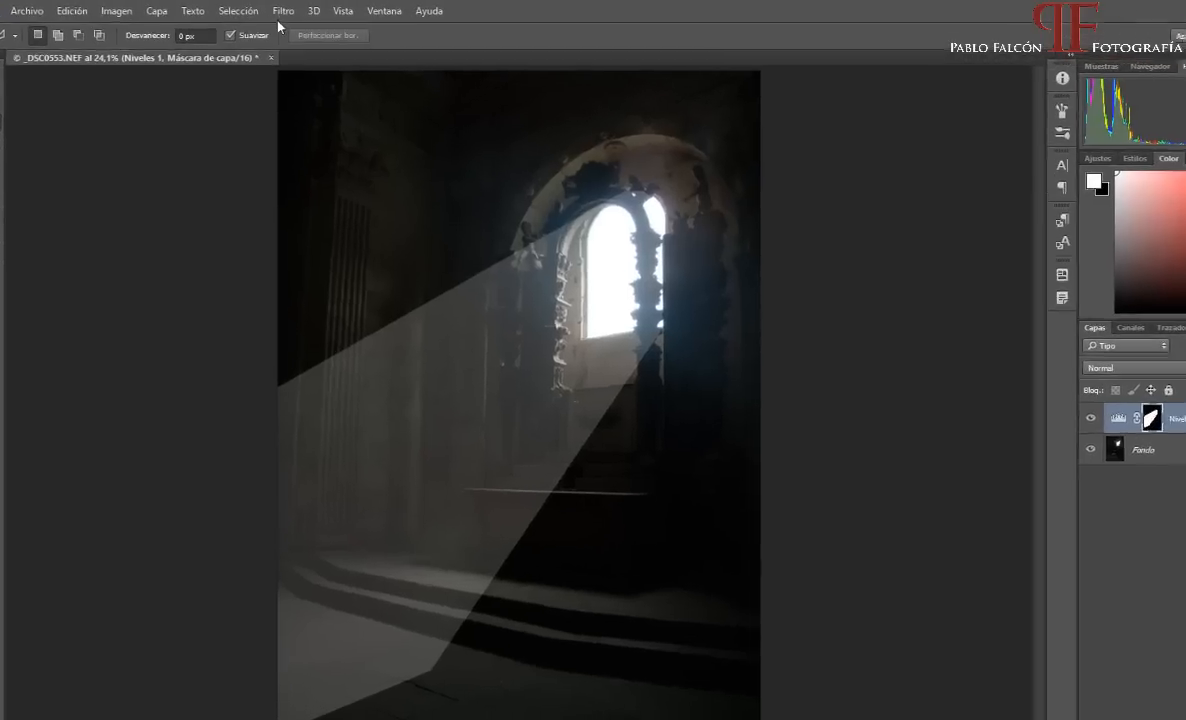
Step: Soften the beam's layer mask with a Gaussian Blur of about 77.8 pixels radius
left_click(275, 9)
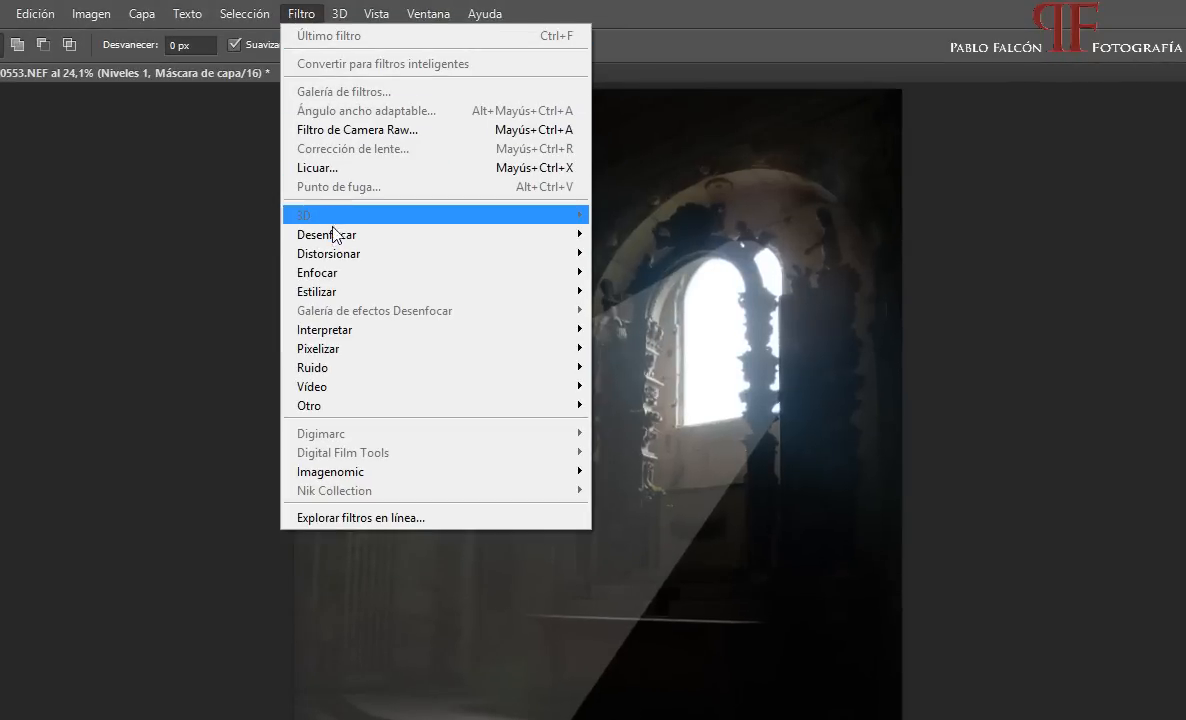
mouse_move(312, 233)
left_click(215, 366)
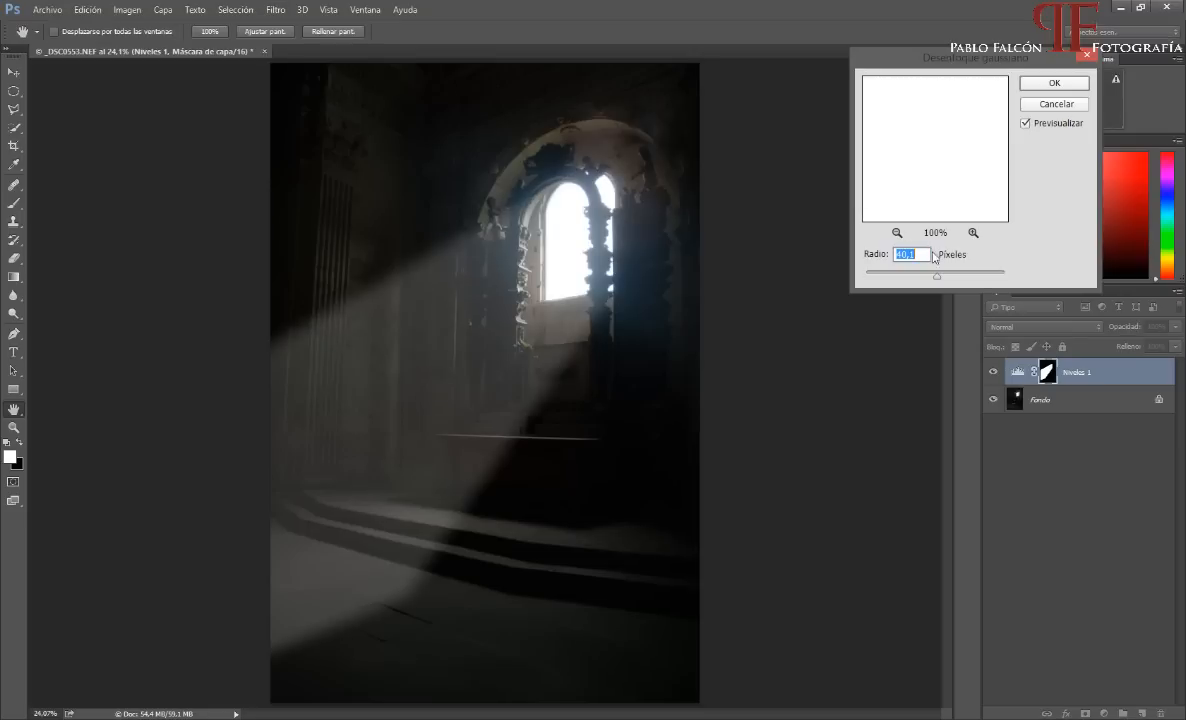
left_click_drag(938, 281, 929, 279)
left_click_drag(920, 282, 838, 236)
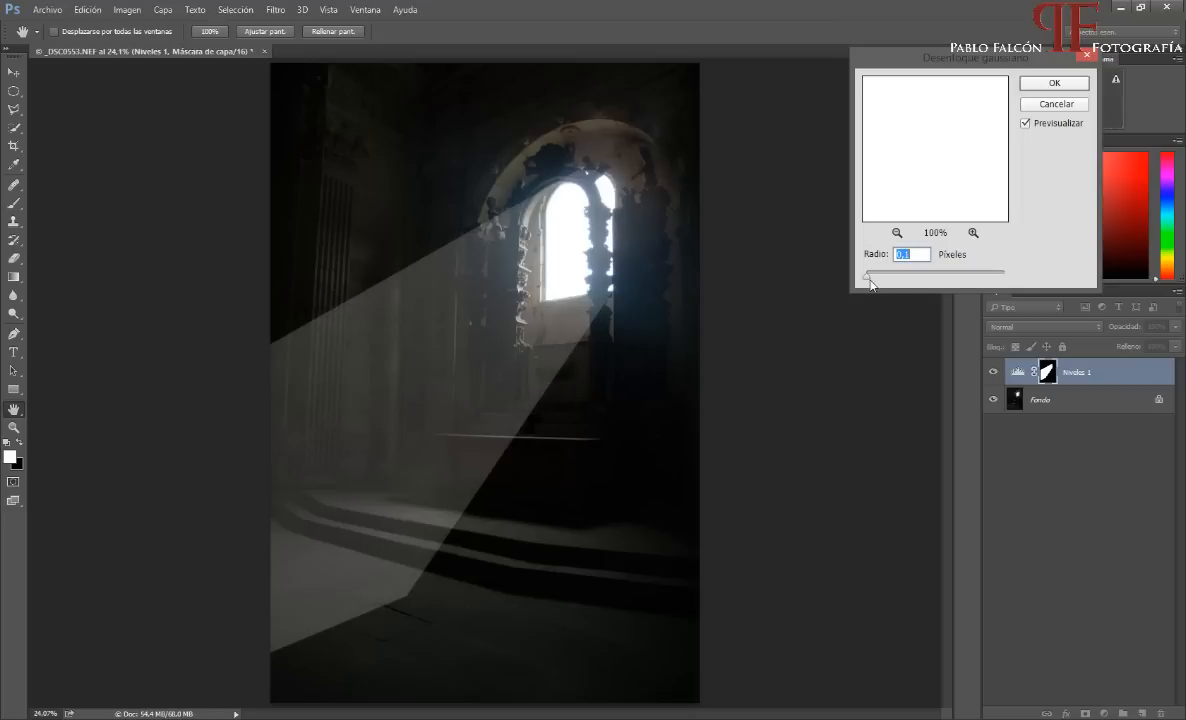
left_click_drag(870, 285, 899, 291)
left_click_drag(905, 281, 933, 285)
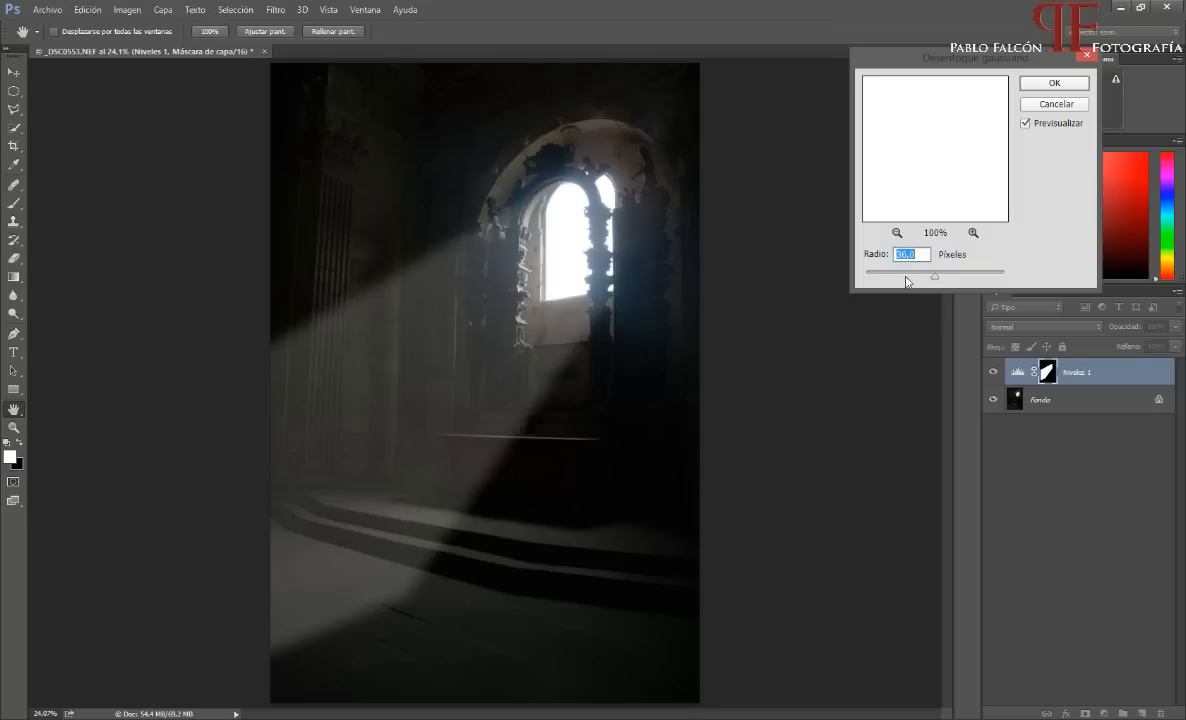
left_click_drag(934, 276, 949, 282)
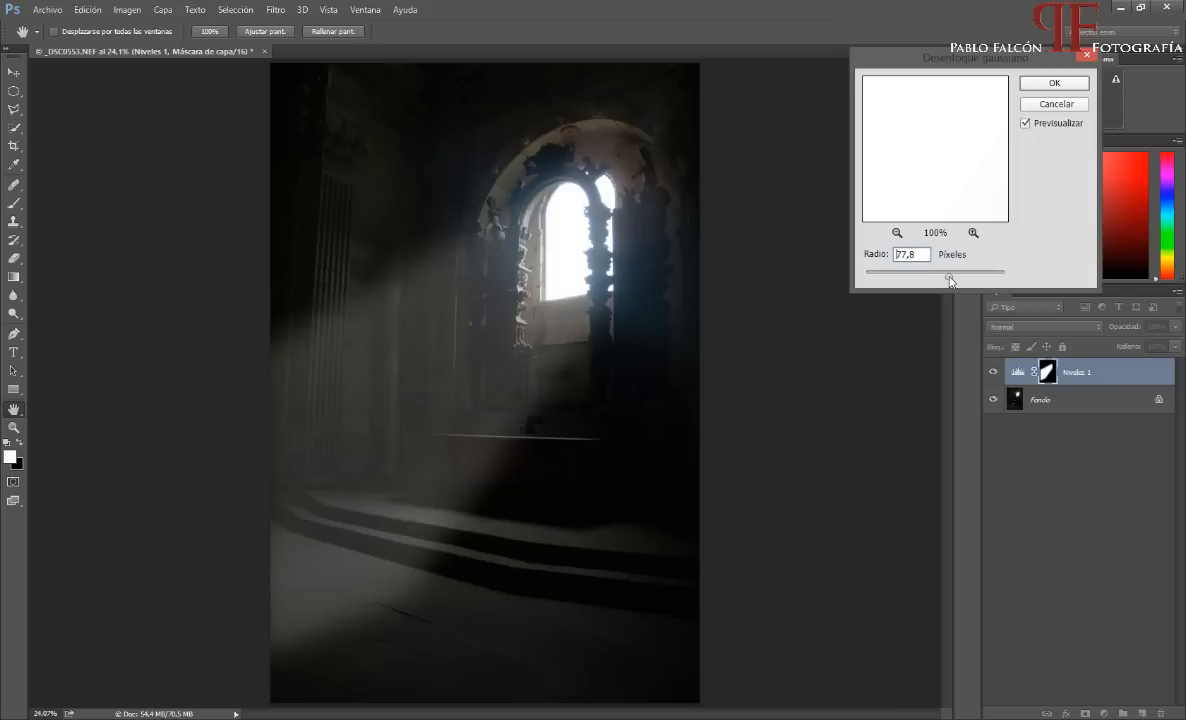
left_click_drag(950, 280, 950, 281)
left_click(1064, 86)
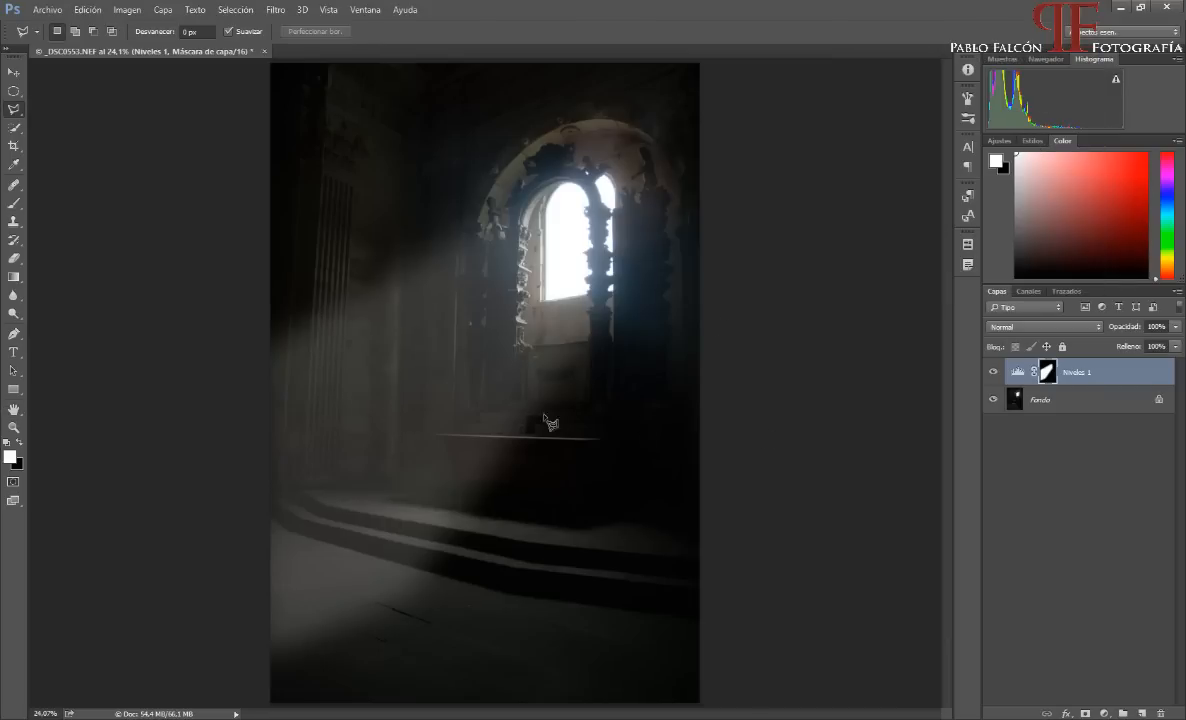
Step: Reopen the Levels adjustment, reduce its output black value to 34, and close its settings
double_click(1024, 372)
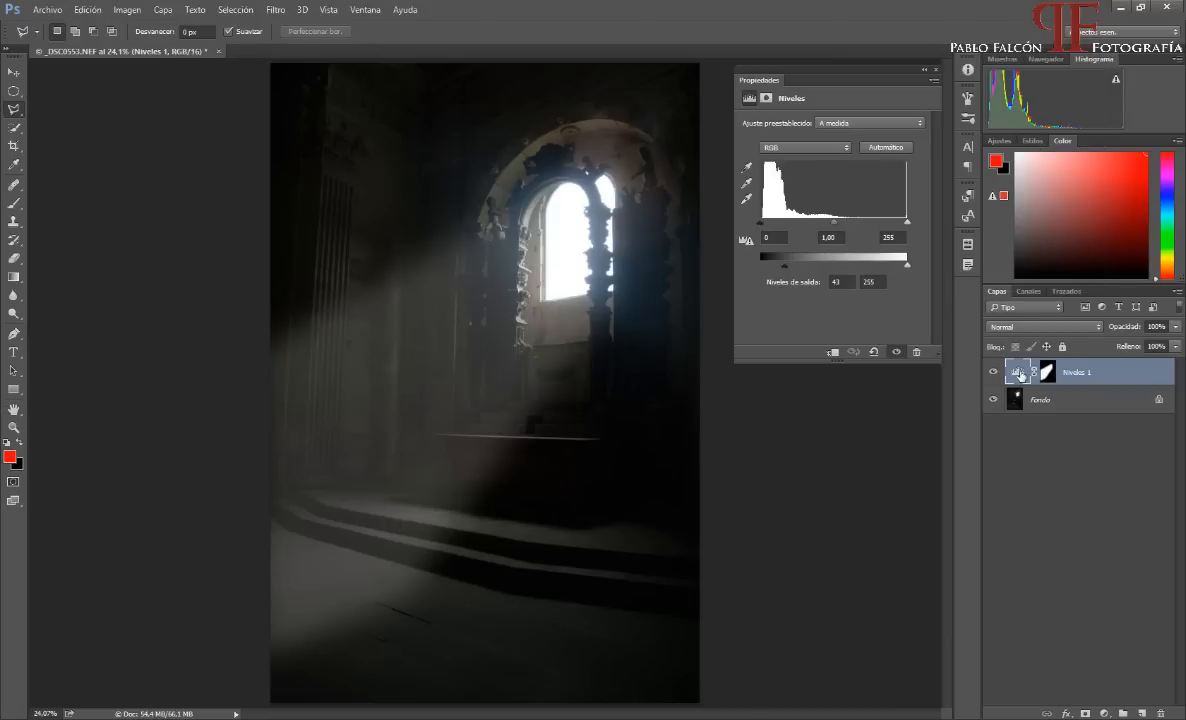
left_click_drag(785, 269, 779, 269)
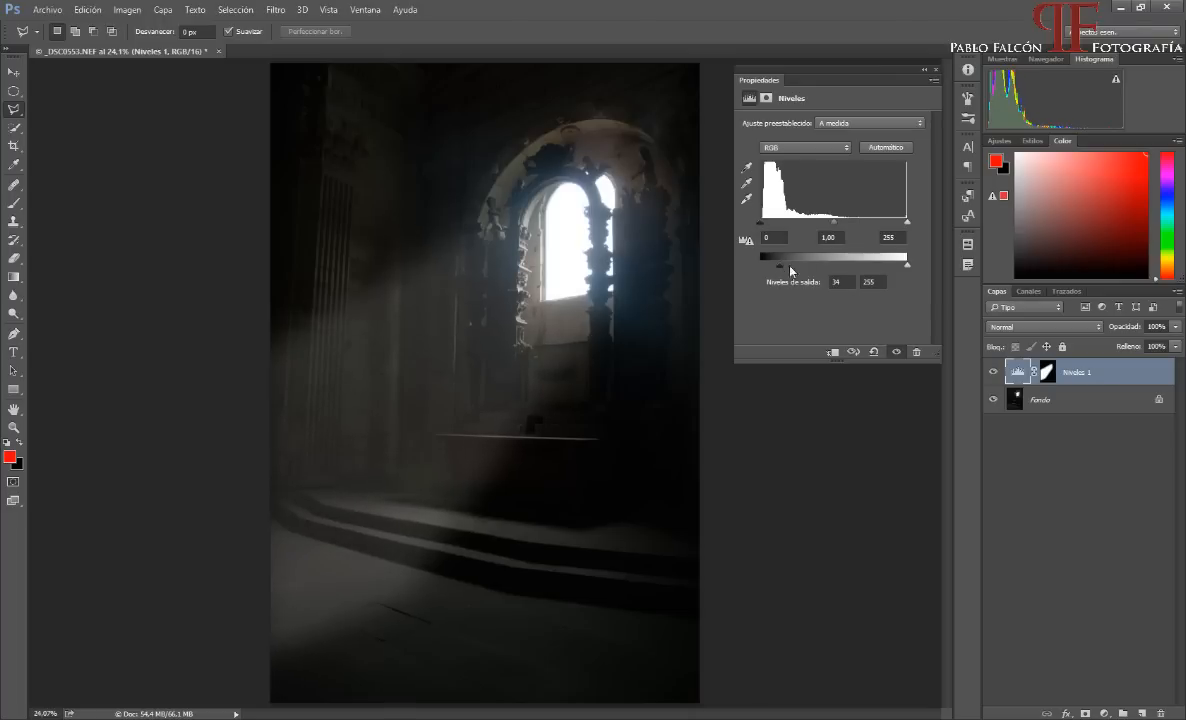
left_click(935, 70)
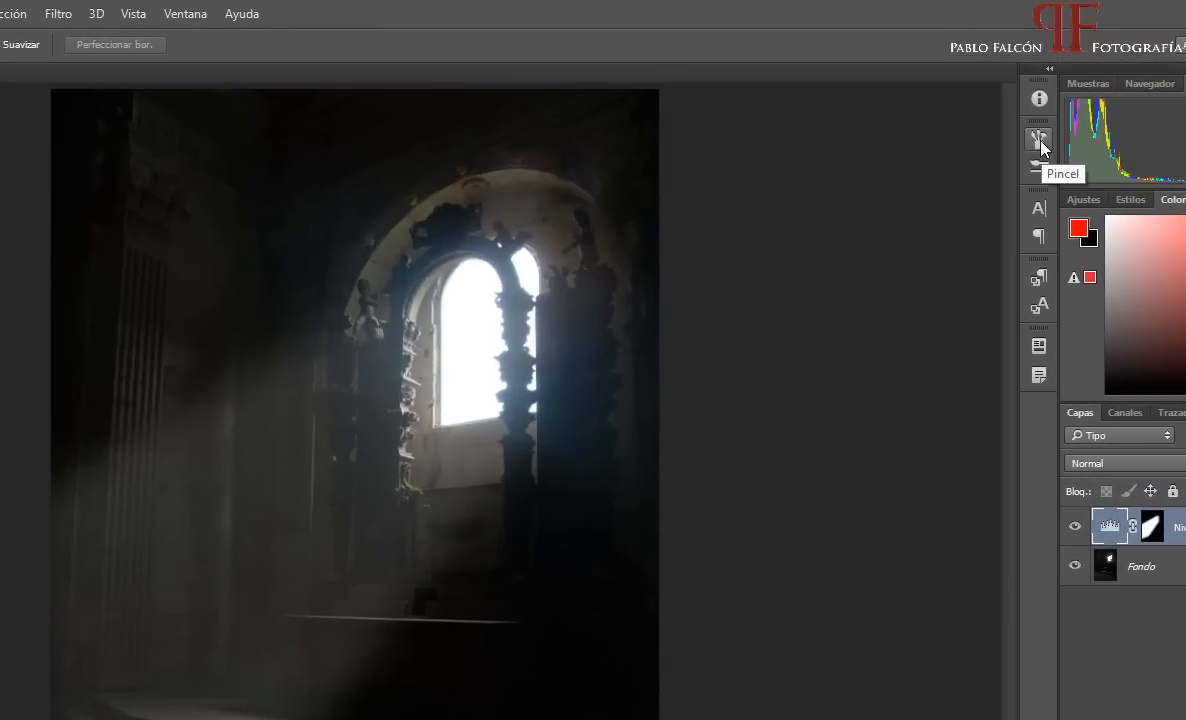
Step: Show the brush settings, activate the Brush tool and choose the 14 px spatter tip
left_click(1040, 142)
left_click(1038, 145)
left_click(189, 16)
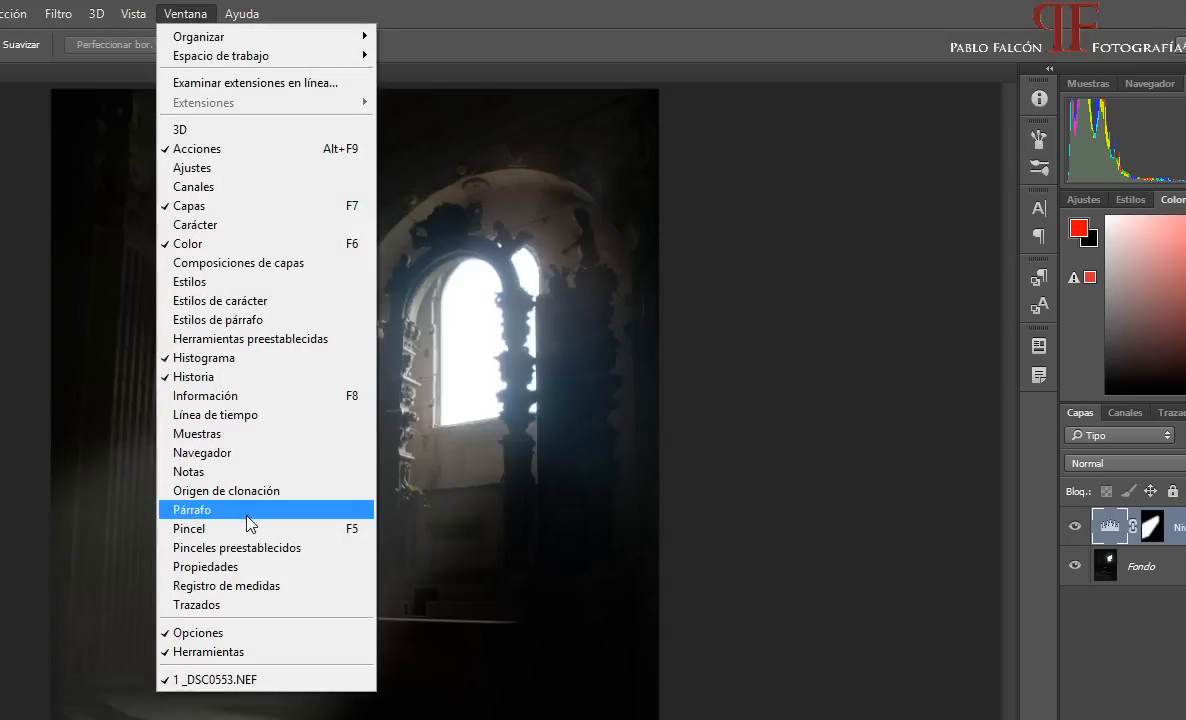
left_click(351, 536)
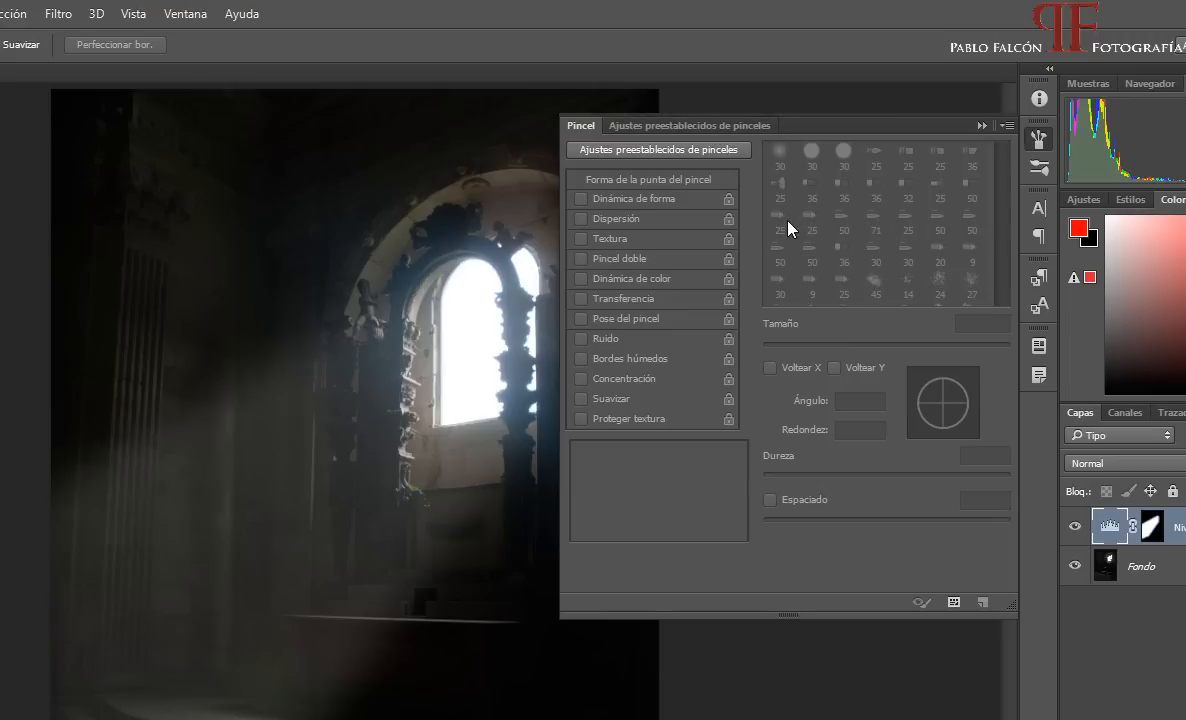
key("b")
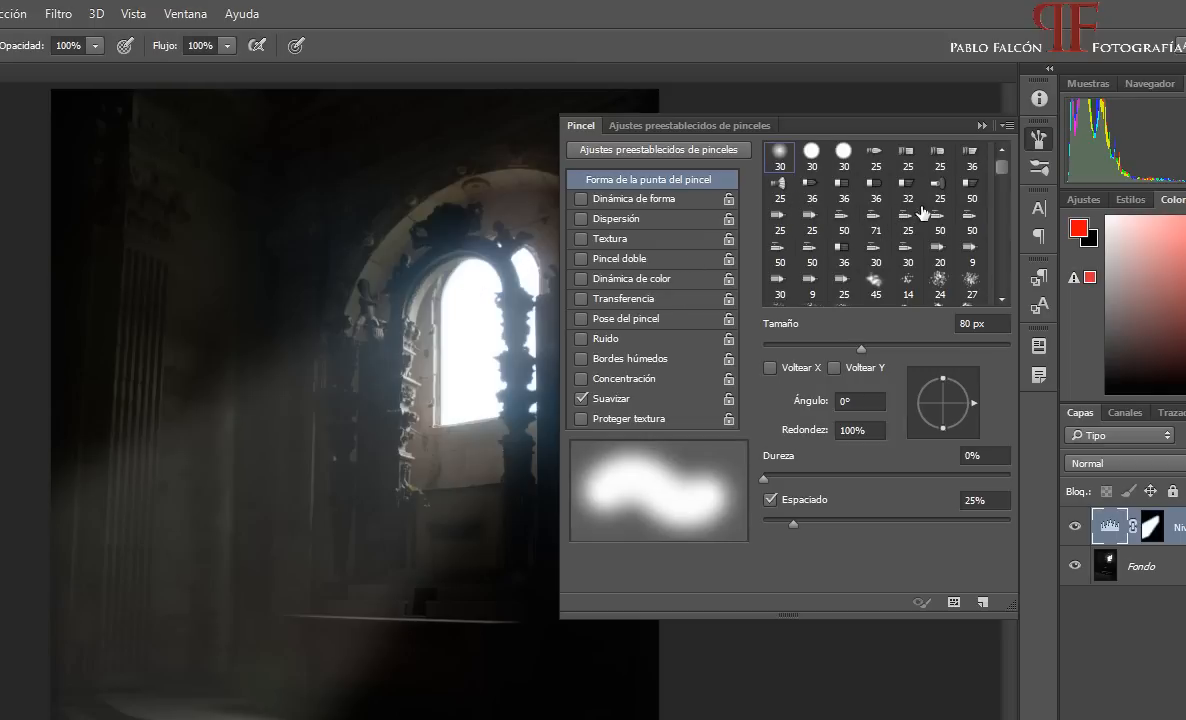
left_click(909, 287)
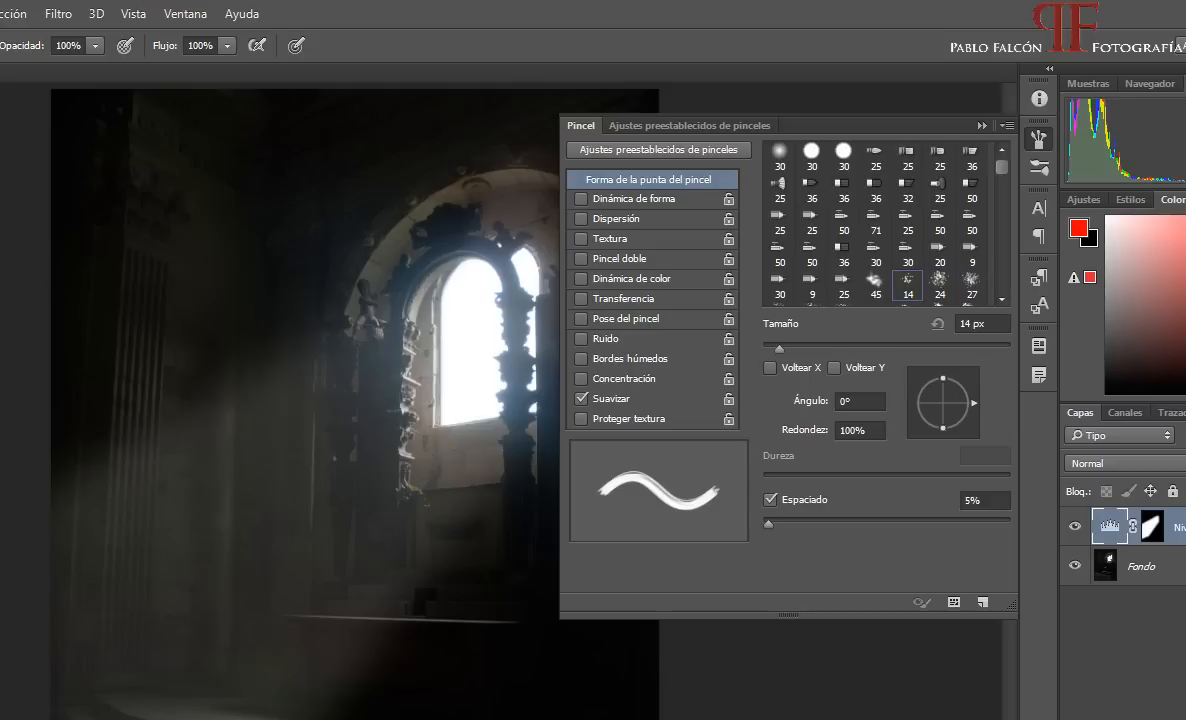
Step: Create a new empty layer above the Levels adjustment and enlarge the spatter brush to 90 px
key("ctrl+shift+alt+n")
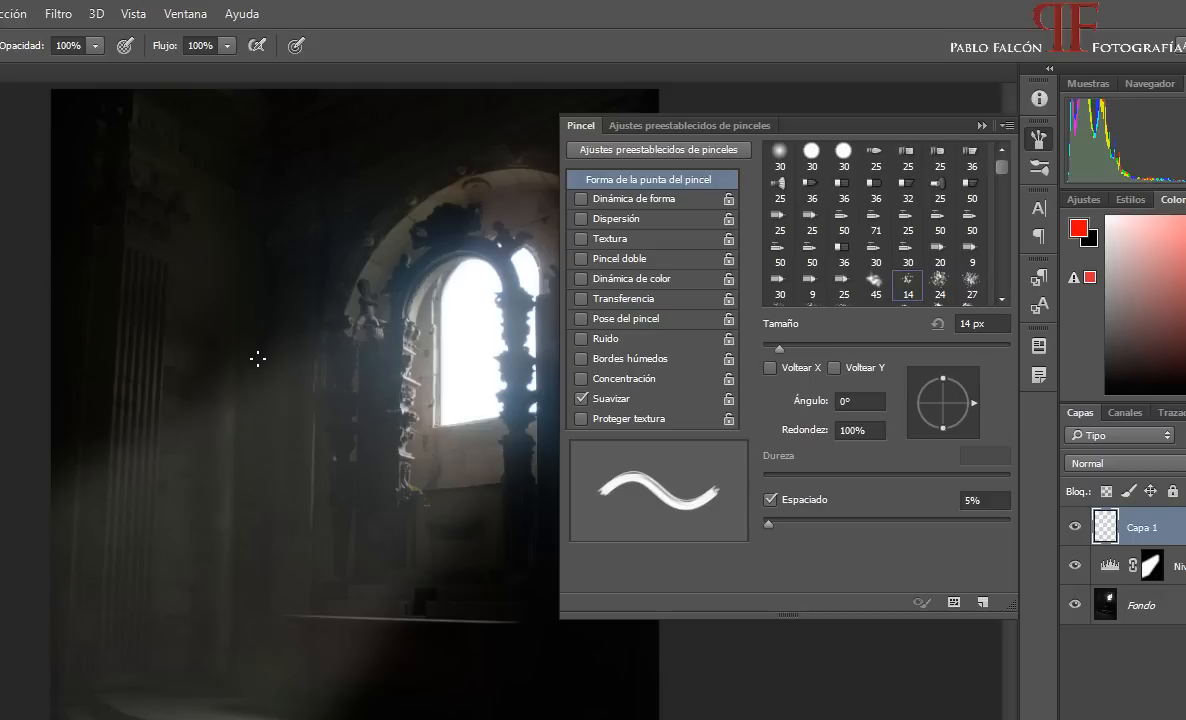
key("bracketright")
key("bracketright")
key("bracketright")
key("bracketright")
key("bracketright")
key("bracketright")
key("bracketright")
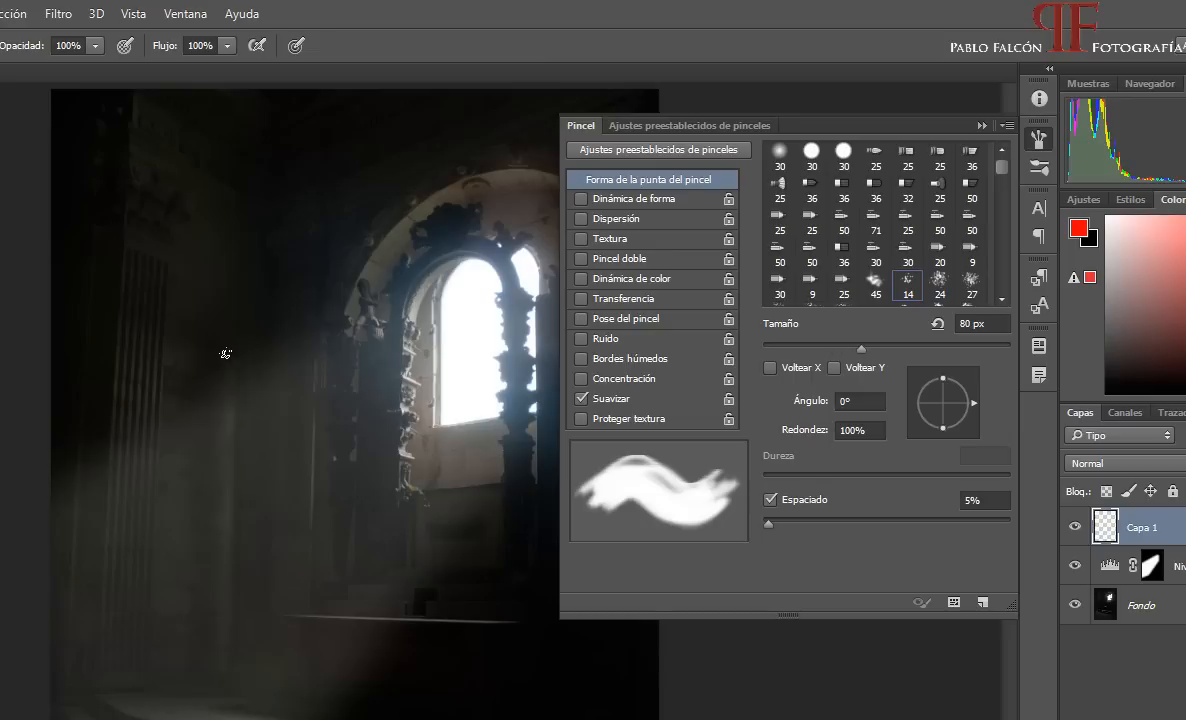
key("bracketright")
Step: Paint several freehand red test strokes over the window and wall on the new layer
mouse_move(198, 333)
left_mouse_down()
mouse_move(507, 678)
mouse_move(398, 215)
mouse_move(393, 430)
left_mouse_up()
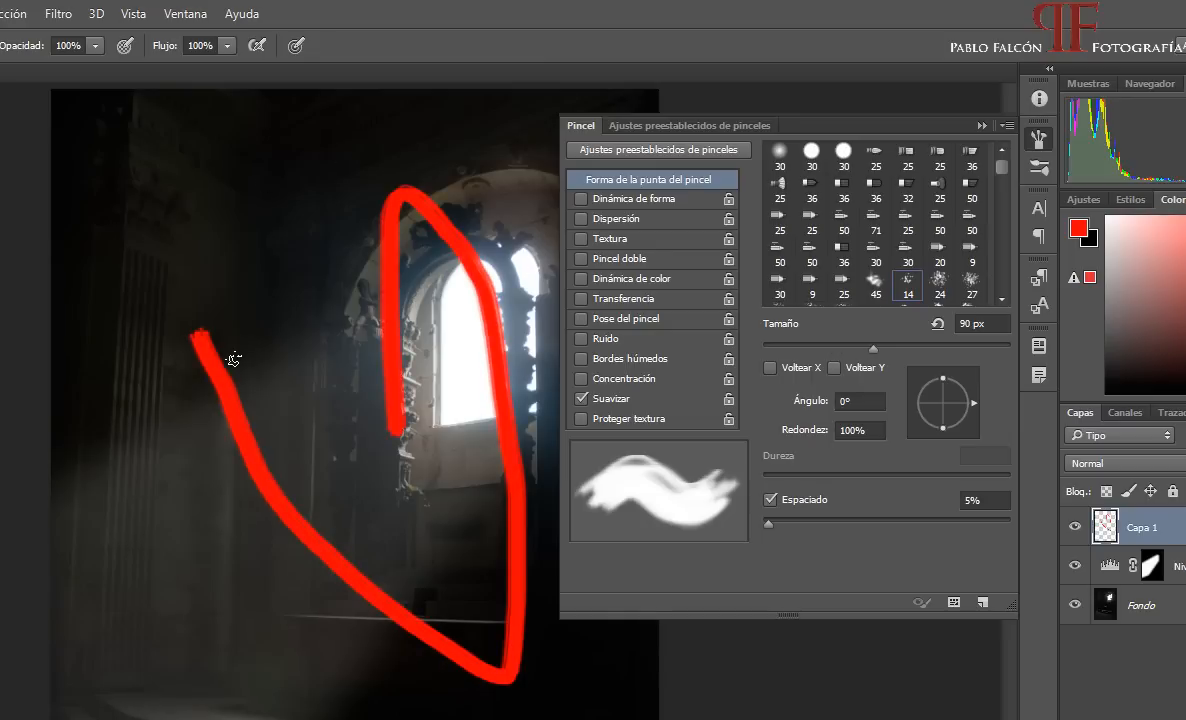
mouse_move(236, 343)
left_mouse_down()
mouse_move(185, 400)
mouse_move(198, 330)
mouse_move(222, 292)
mouse_move(298, 716)
left_mouse_up()
left_click_drag(207, 558, 392, 716)
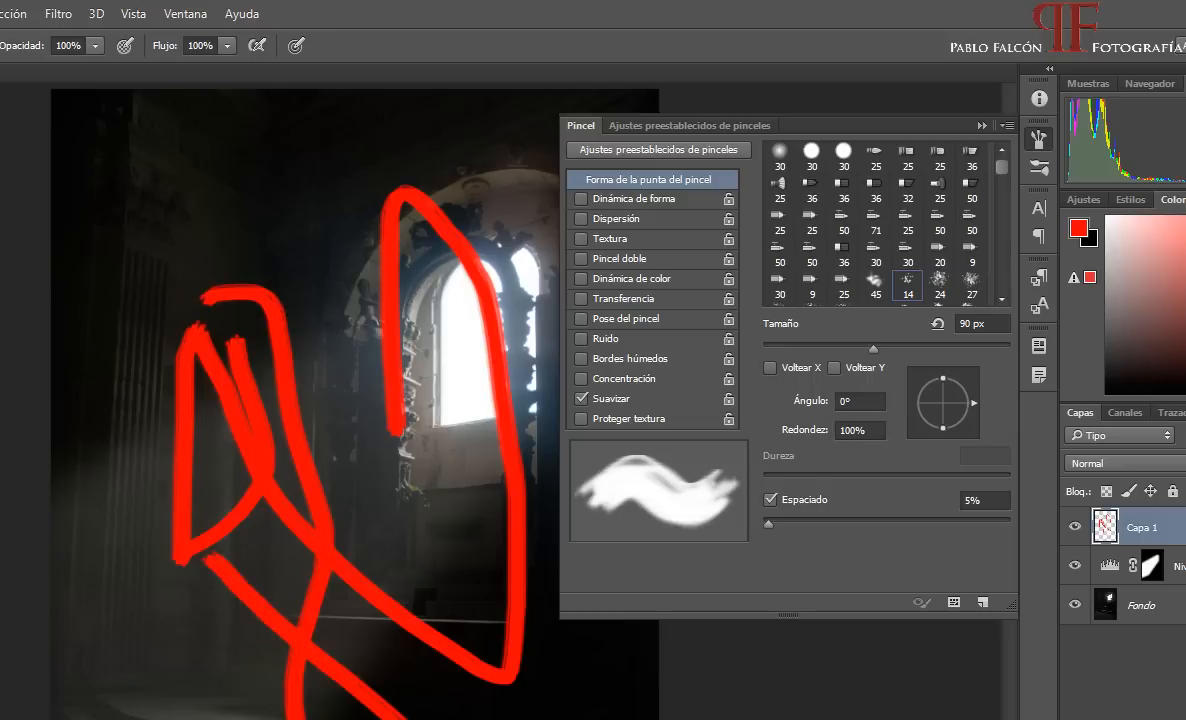
left_click_drag(410, 385, 422, 716)
left_click_drag(356, 335, 285, 716)
mouse_move(245, 653)
left_mouse_down()
mouse_move(291, 323)
mouse_move(265, 360)
mouse_move(338, 265)
left_mouse_up()
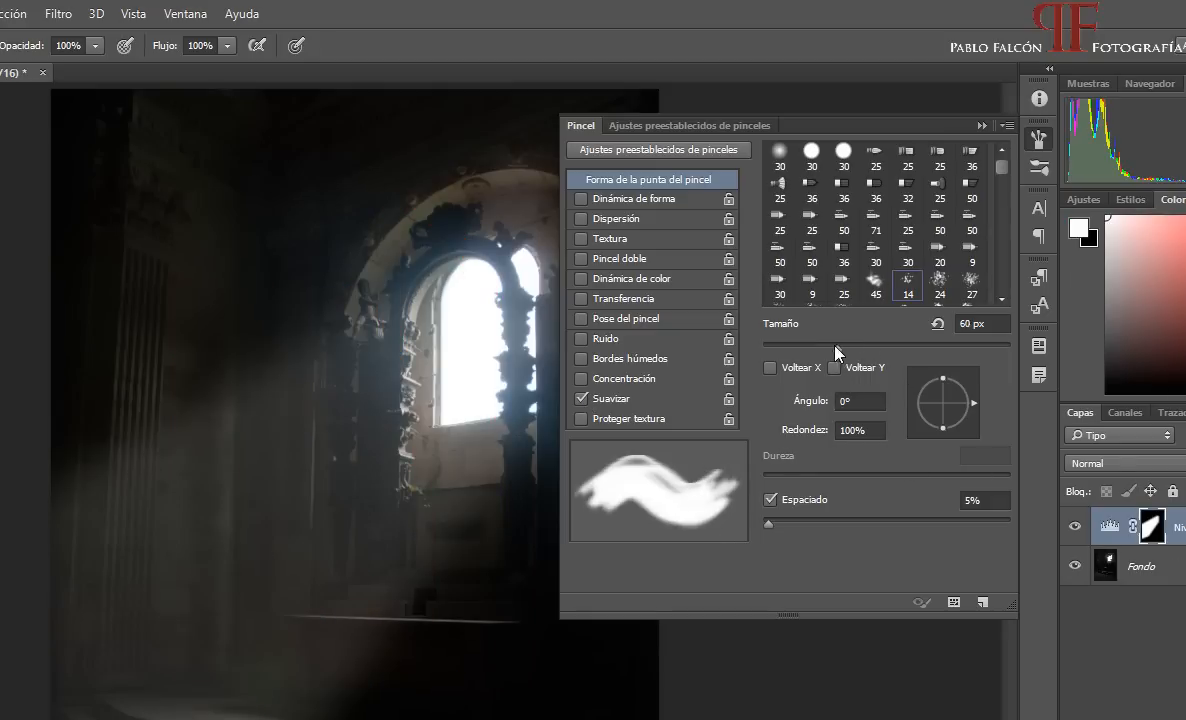
Step: Set the spatter brush to 13 px with 1000% spacing and enable Shape Dynamics with 100% size jitter
left_click_drag(836, 345, 779, 348)
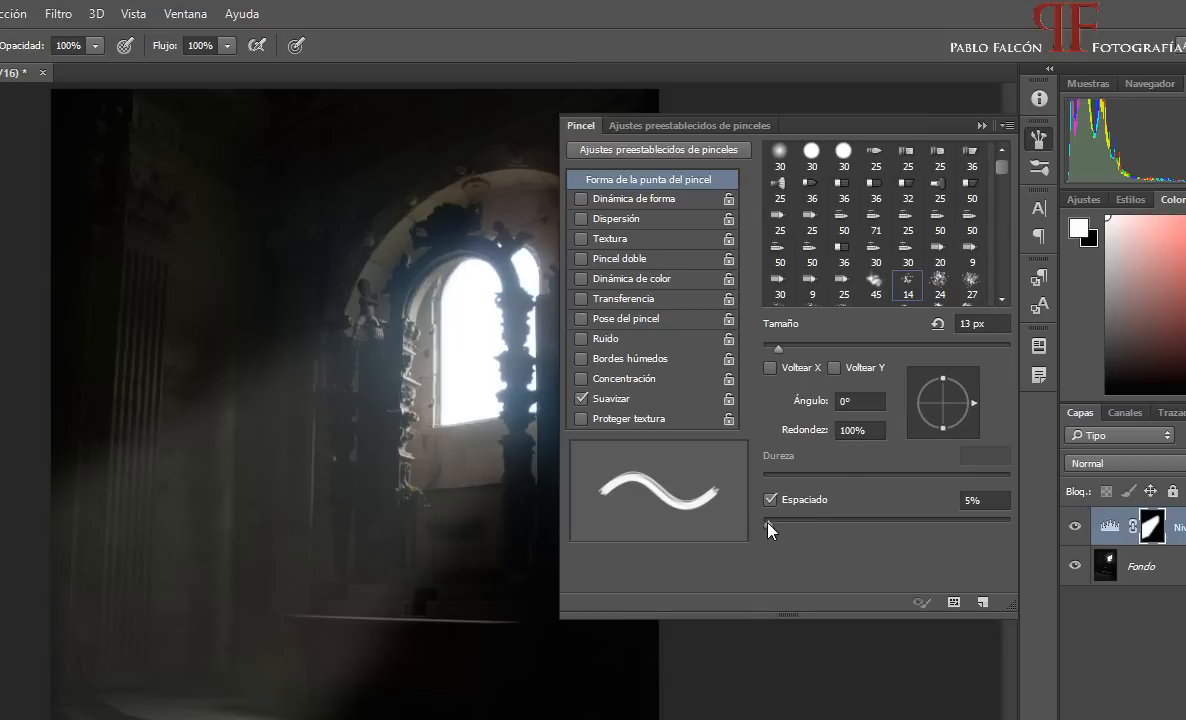
left_click_drag(768, 528, 1012, 522)
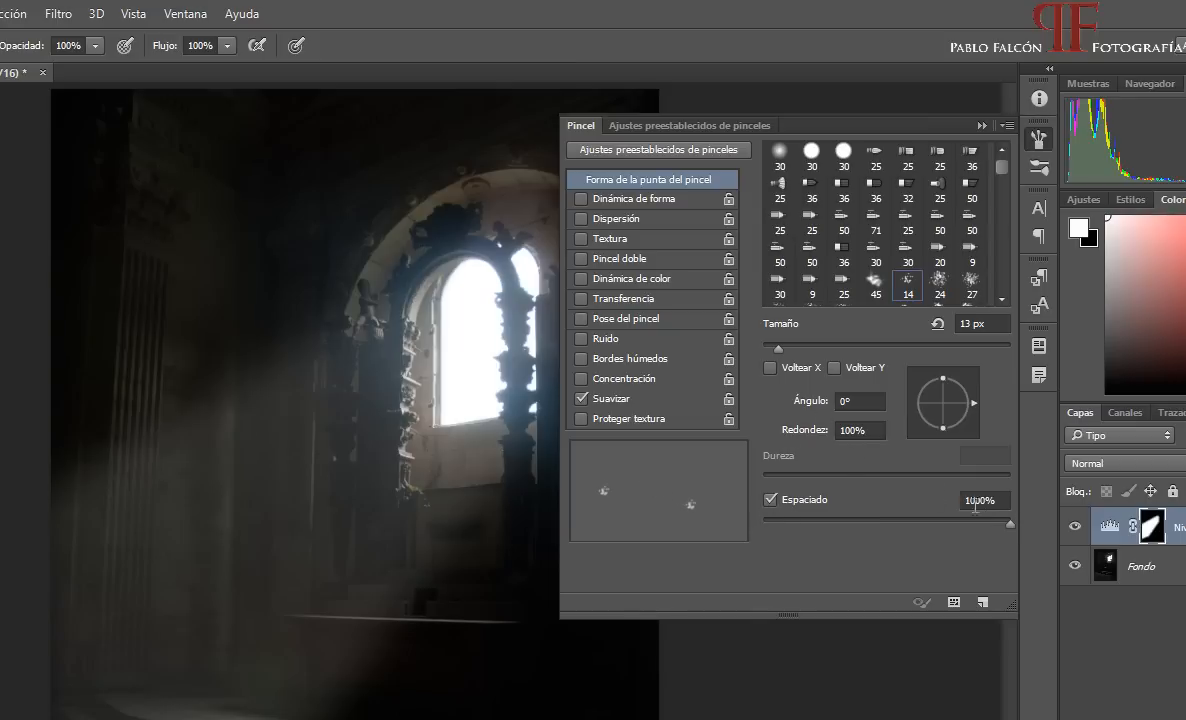
left_click(598, 200)
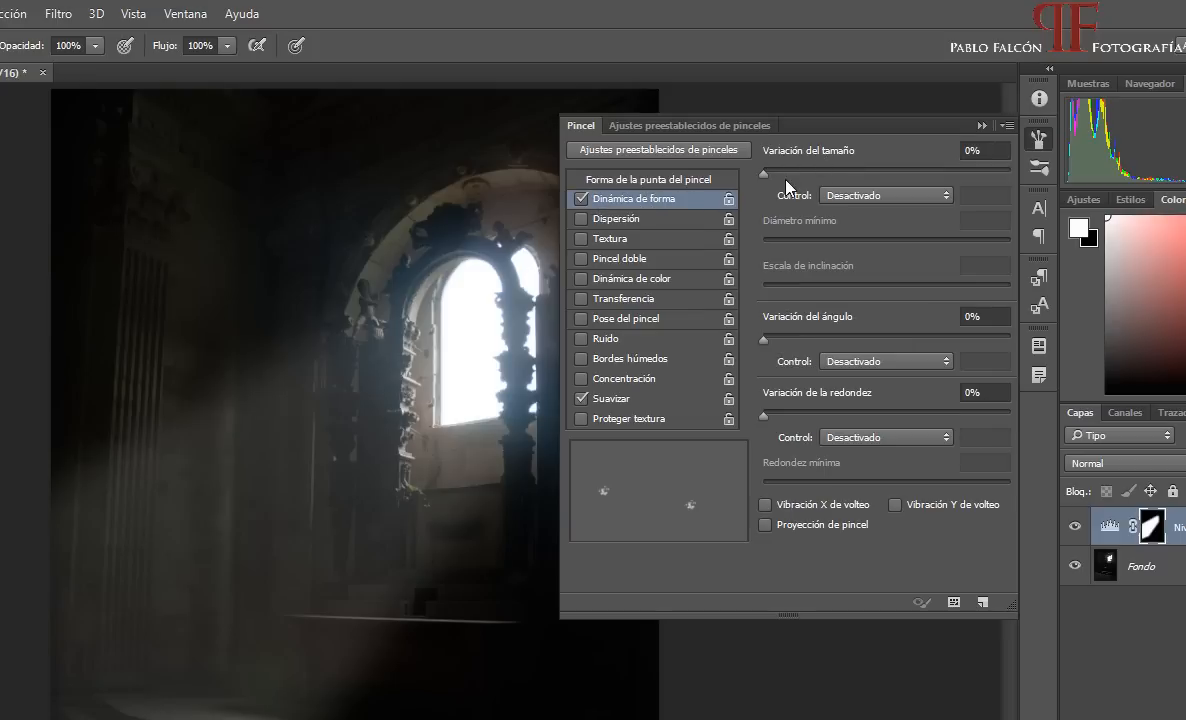
left_click_drag(764, 174, 1012, 178)
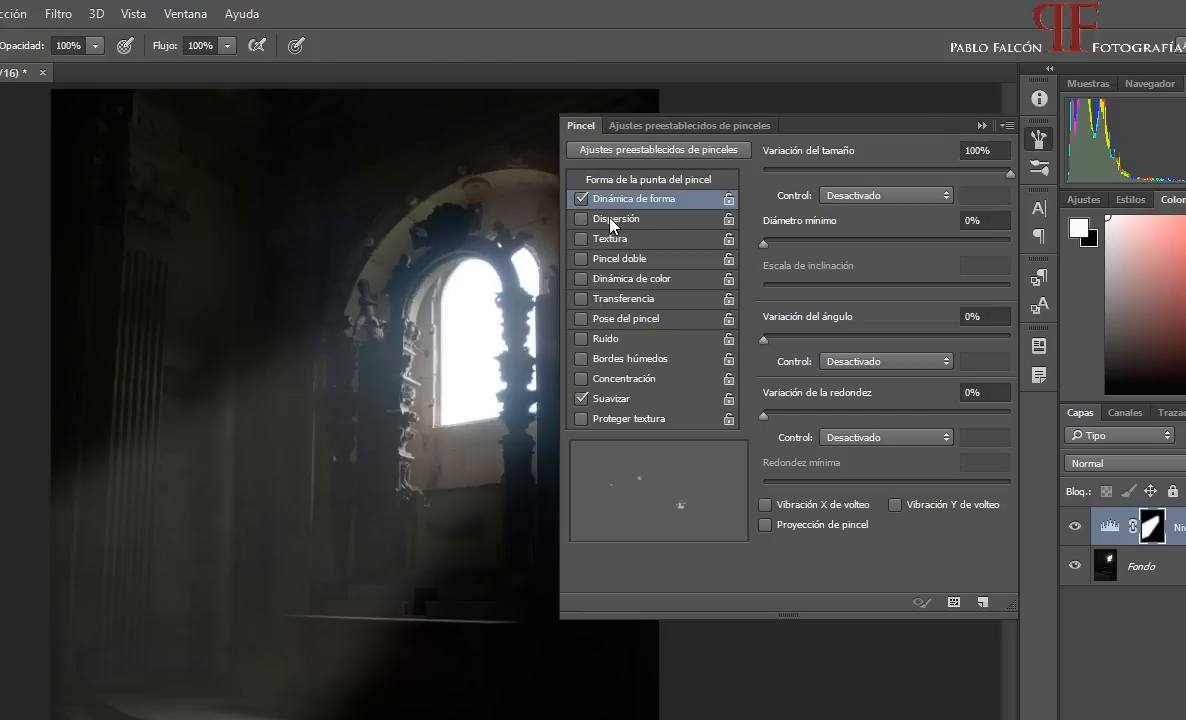
Step: Enable brush Scattering at 1000% on both axes, with a count of 3 and 50% count jitter
left_click(579, 214)
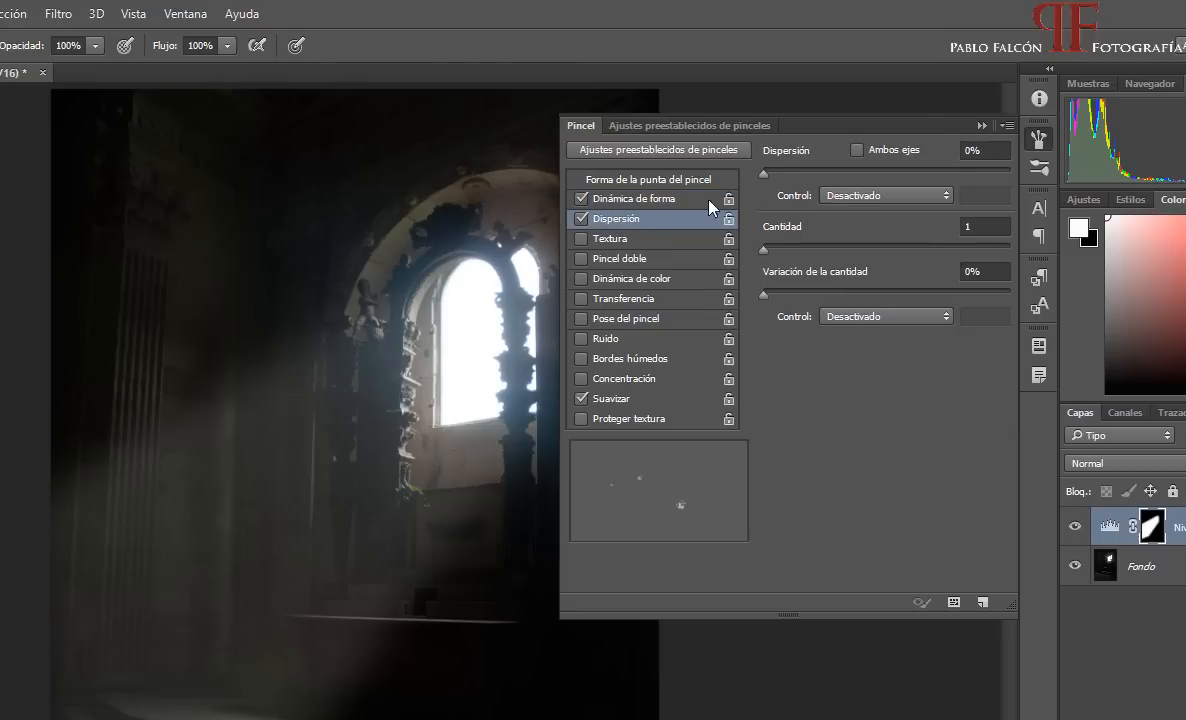
left_click_drag(768, 174, 1034, 182)
left_click(856, 150)
left_click_drag(784, 252, 789, 252)
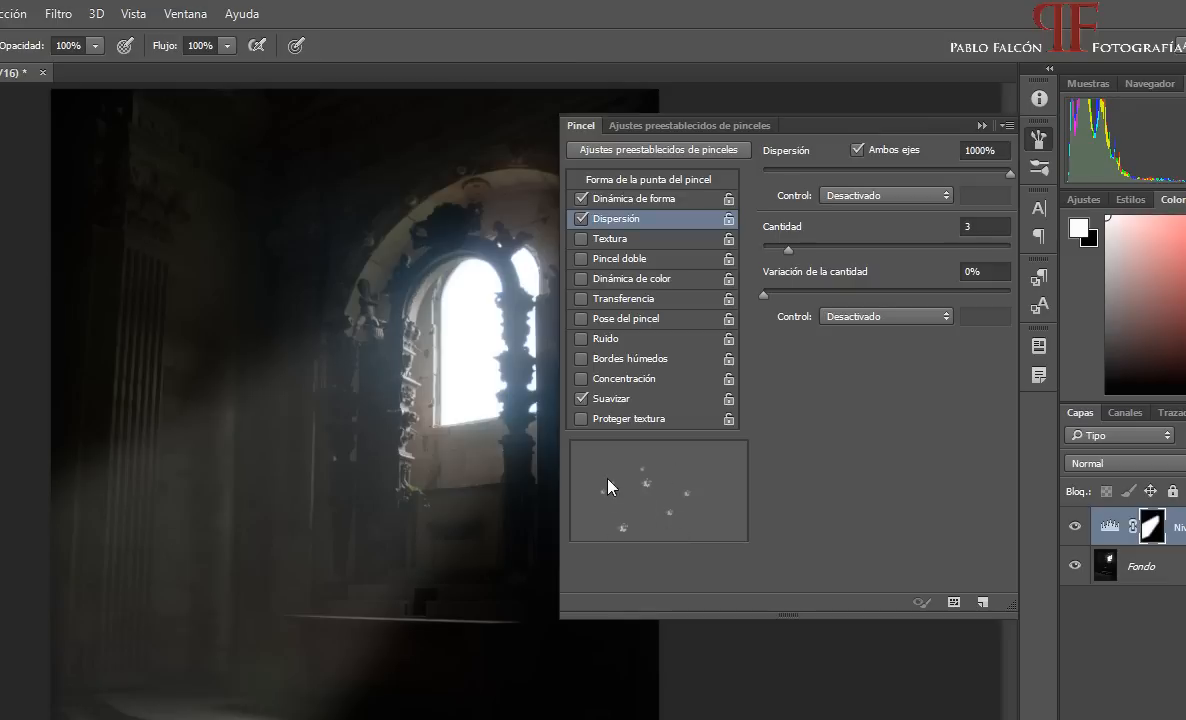
mouse_move(789, 250)
left_mouse_down()
mouse_move(828, 252)
mouse_move(801, 251)
left_mouse_up()
left_click_drag(790, 251, 793, 251)
left_click_drag(875, 294, 885, 294)
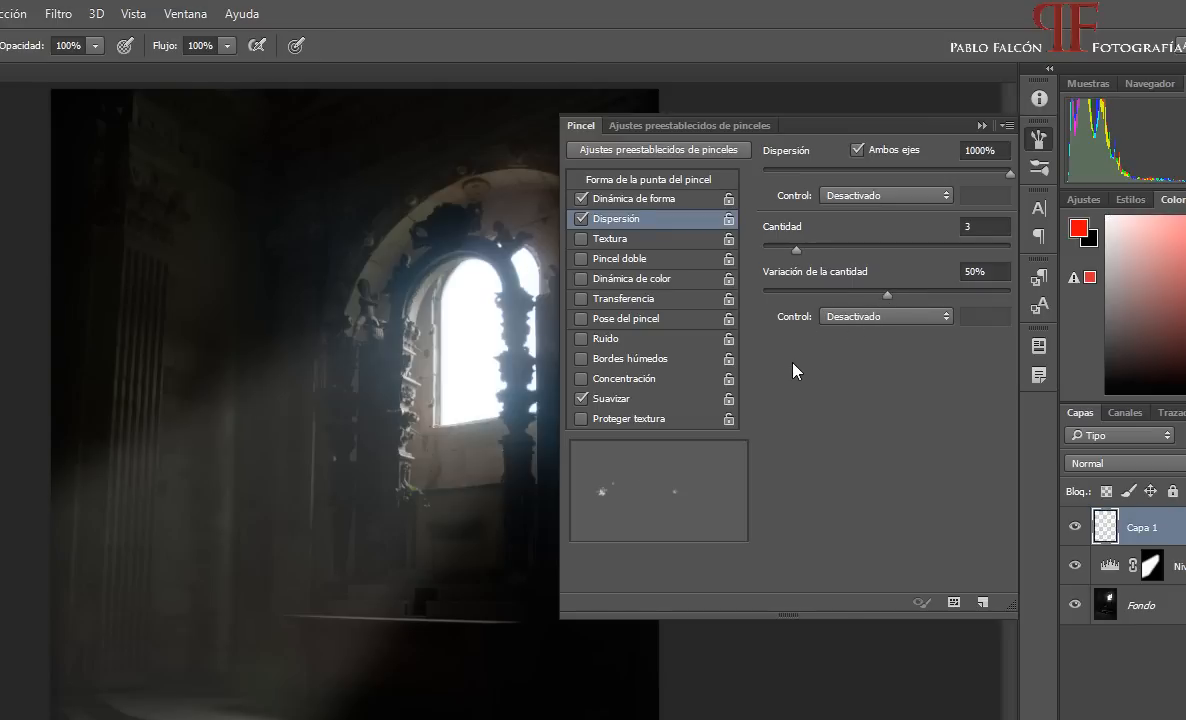
Step: Save the customized spatter brush as a preset named Polvo 1 and collapse the brush settings
left_click(1005, 126)
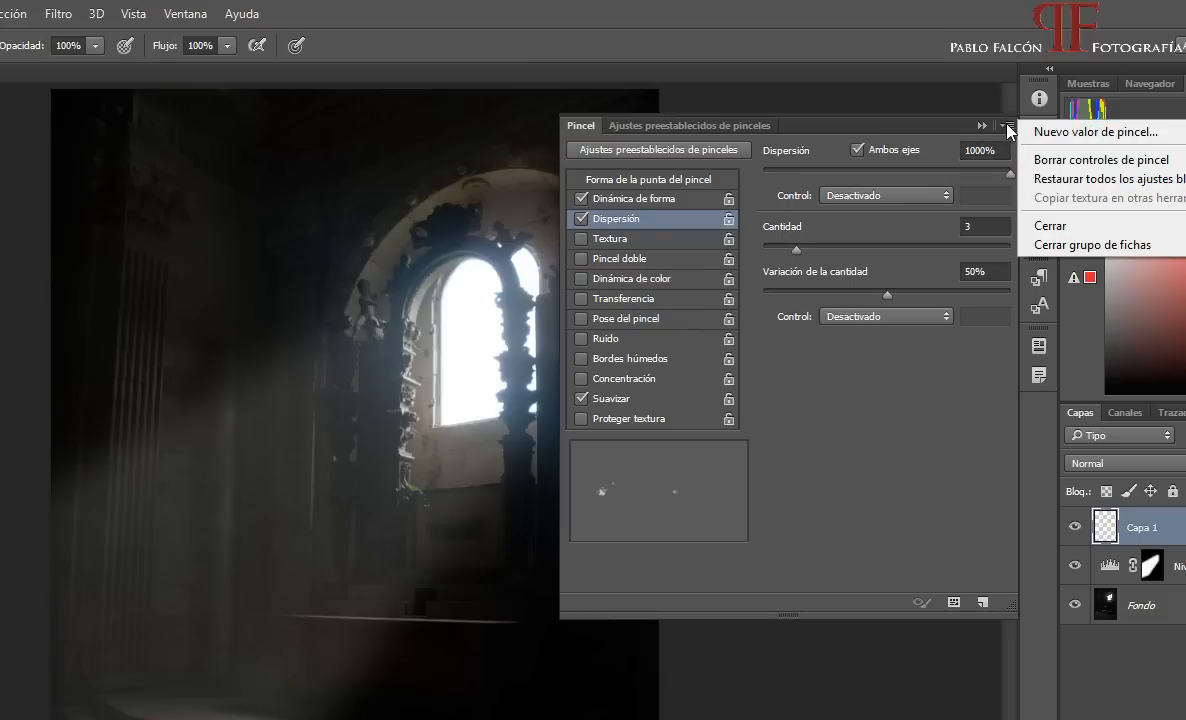
left_click(1073, 133)
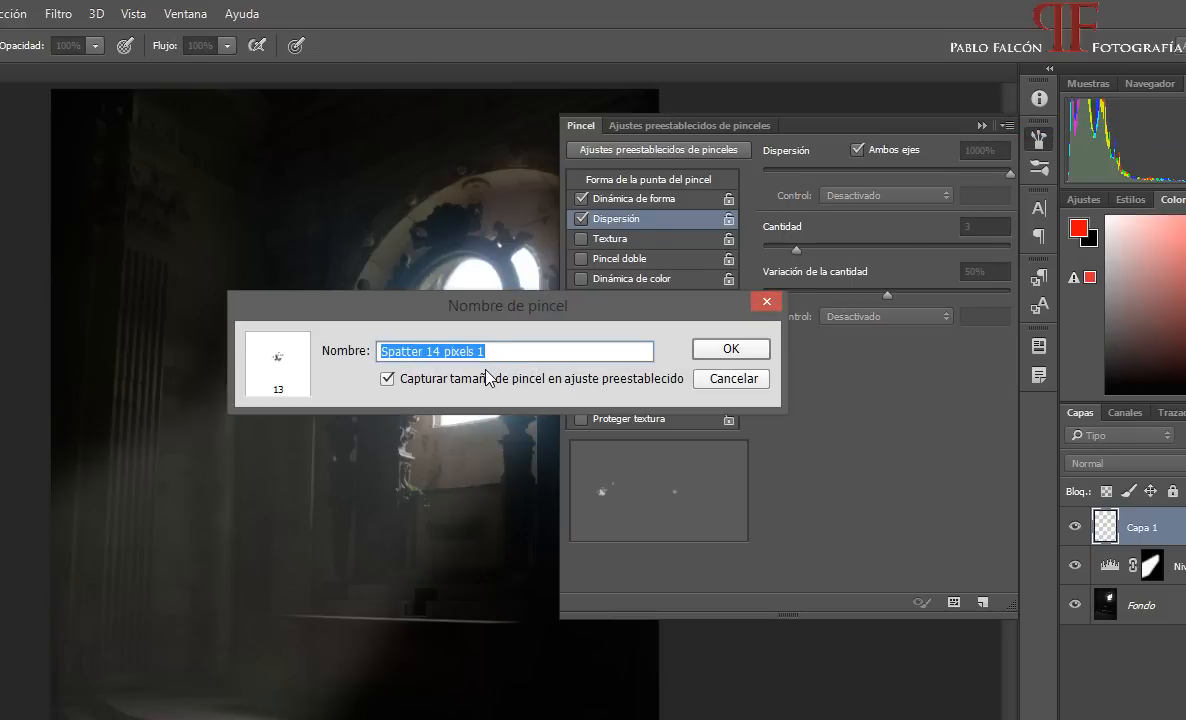
type("Polvo")
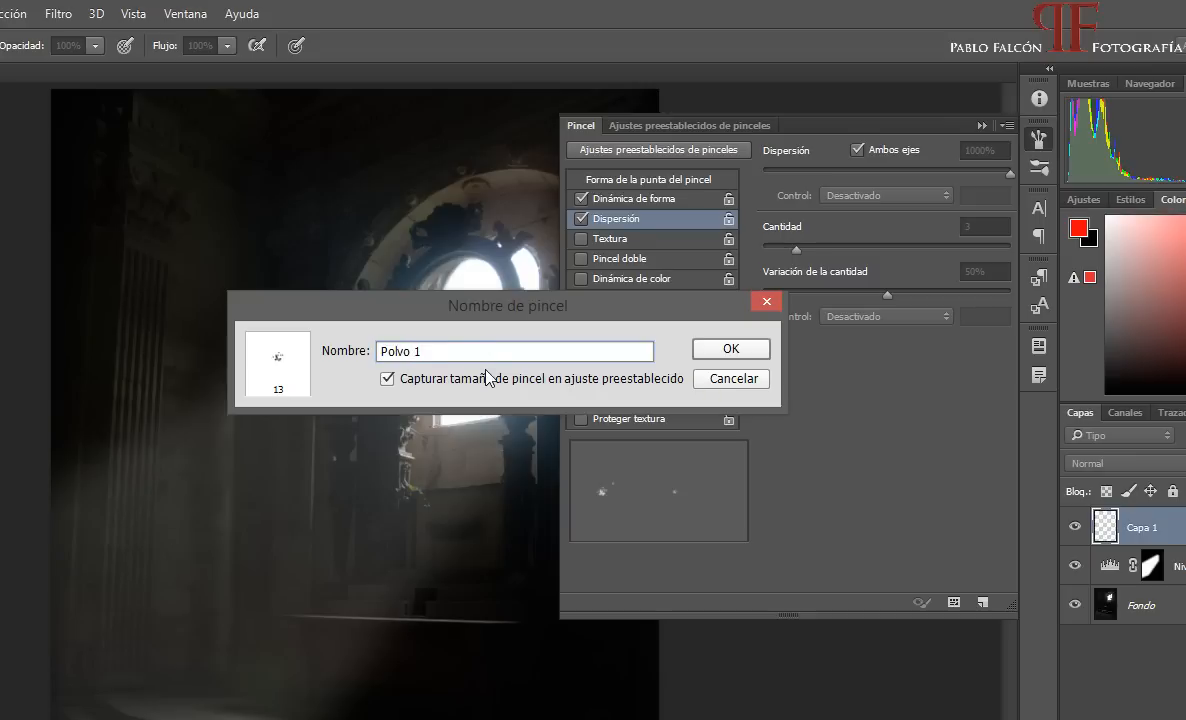
left_click(741, 350)
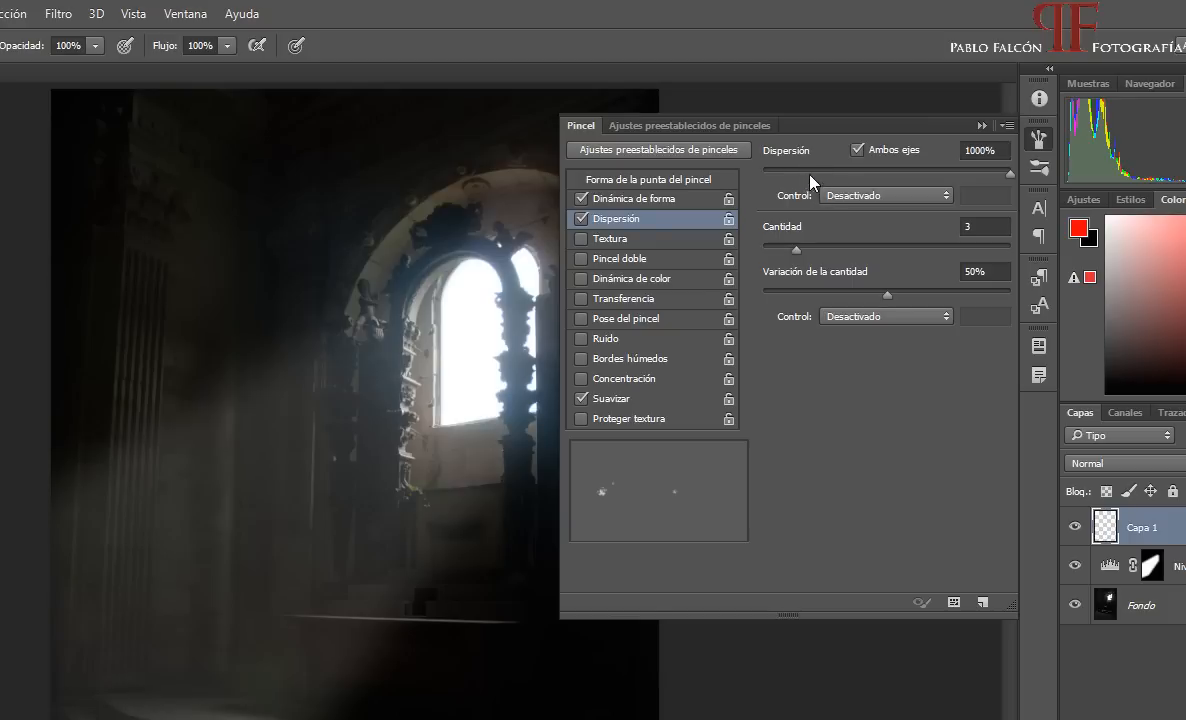
left_click(981, 127)
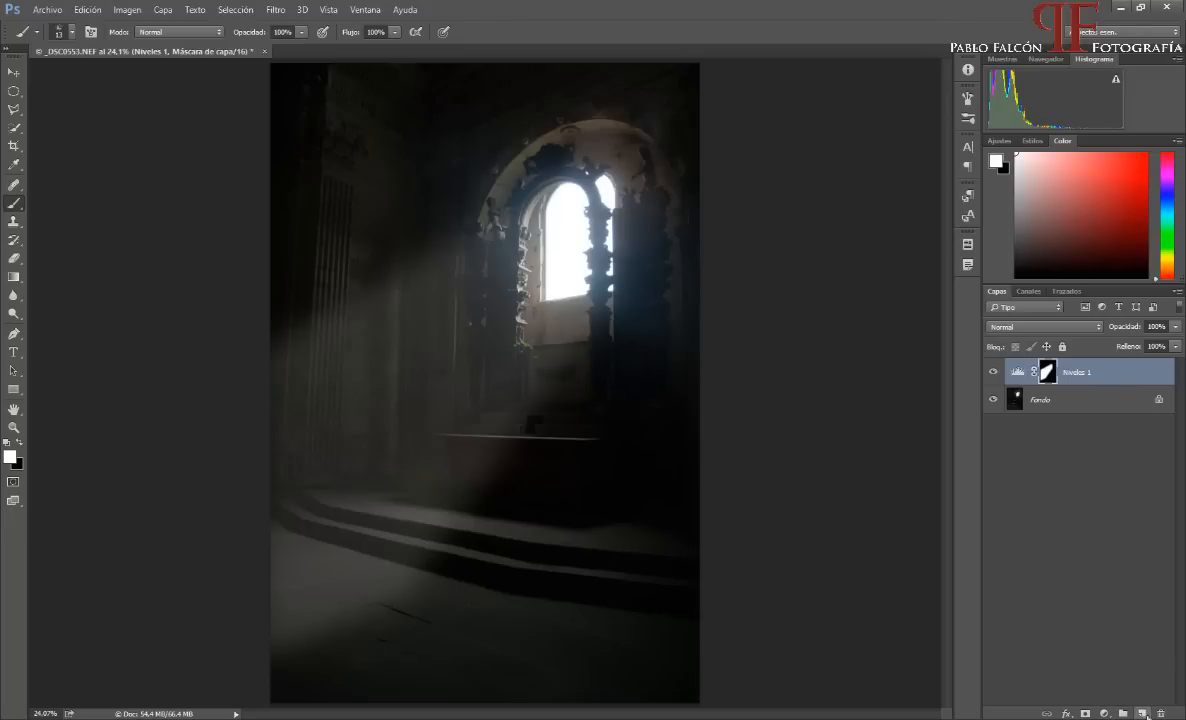
Step: Create a new layer above the Levels adjustment and name it Rayos
left_click(1142, 713)
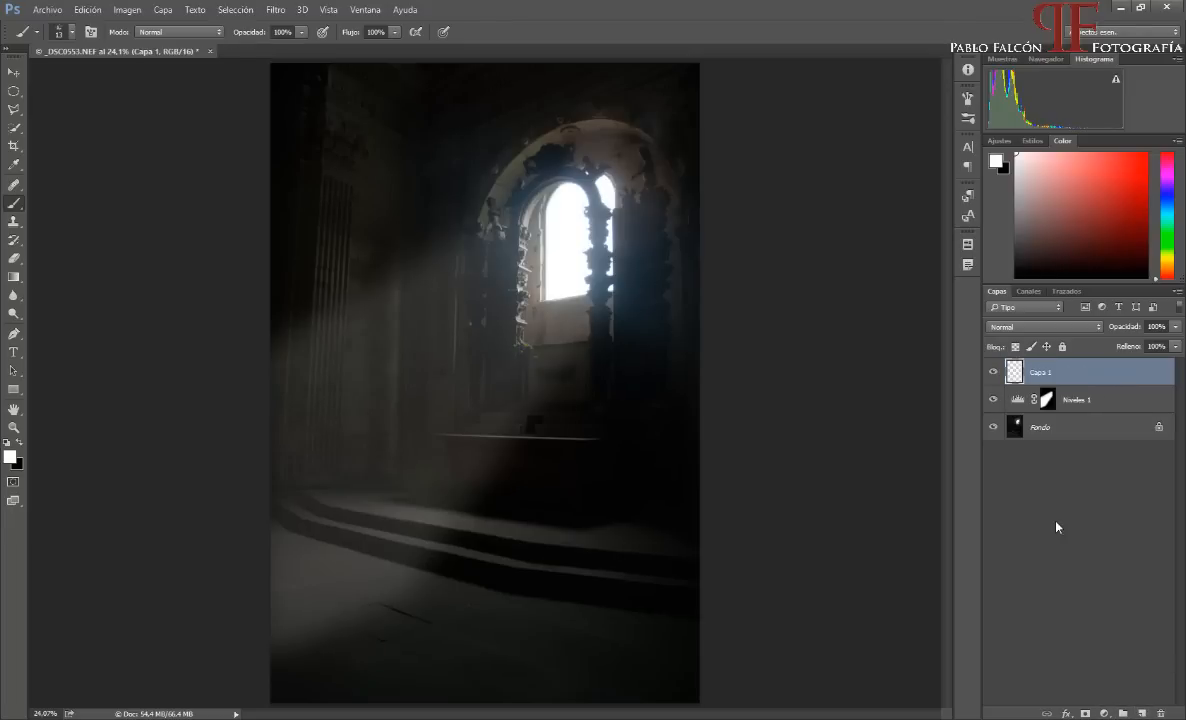
double_click(1047, 380)
type("Rayos")
key("Return")
Step: Paint small white dust specks over the light beam on the Rayos layer with the 13 px brush
key("z")
mouse_move(461, 323)
left_mouse_down()
mouse_move(476, 323)
mouse_move(491, 279)
left_mouse_up()
key("b")
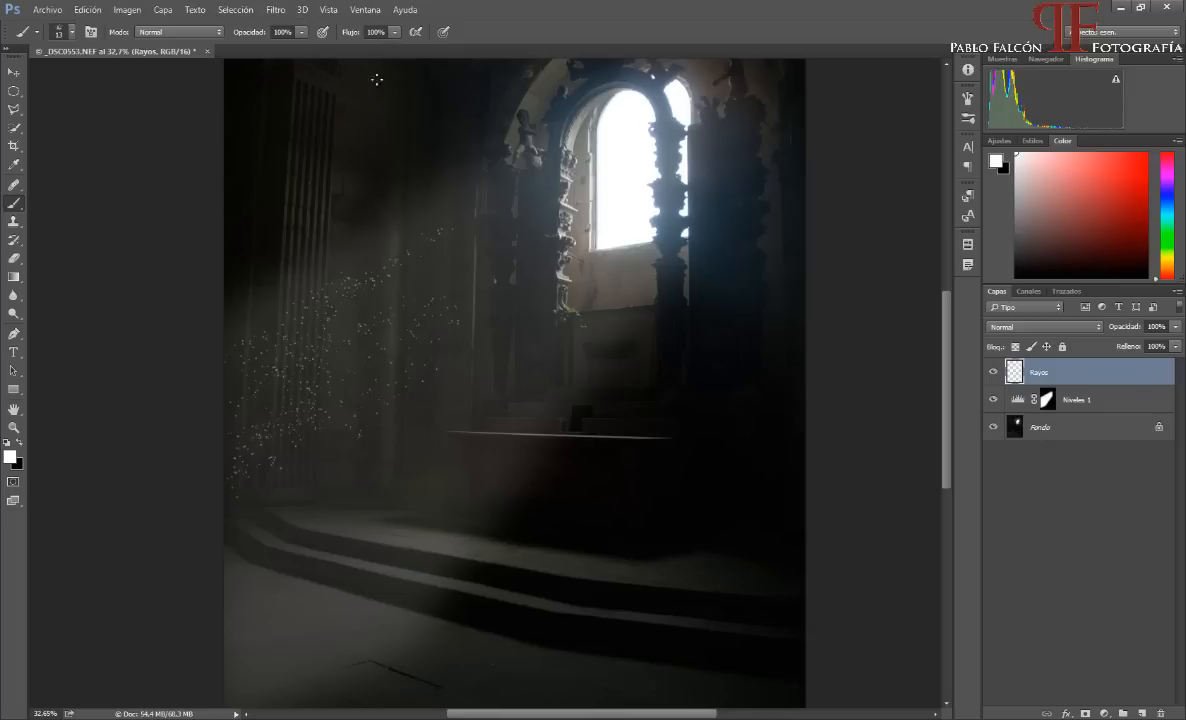
right_click(400, 403)
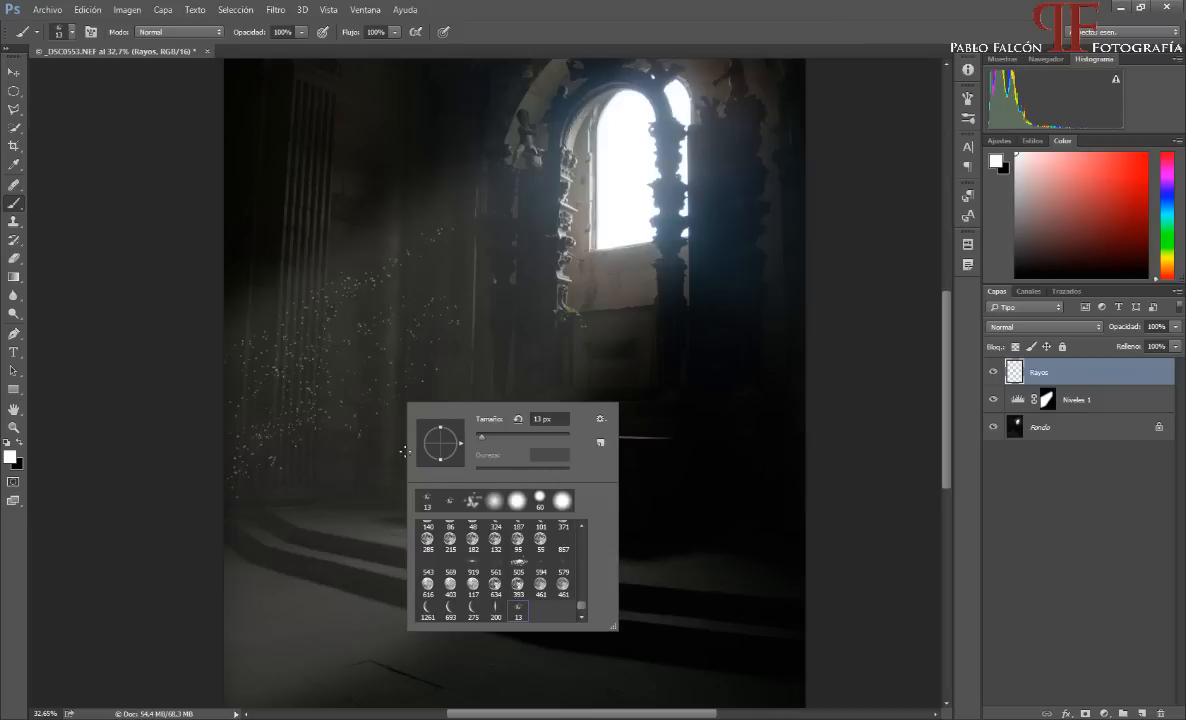
left_click(339, 292)
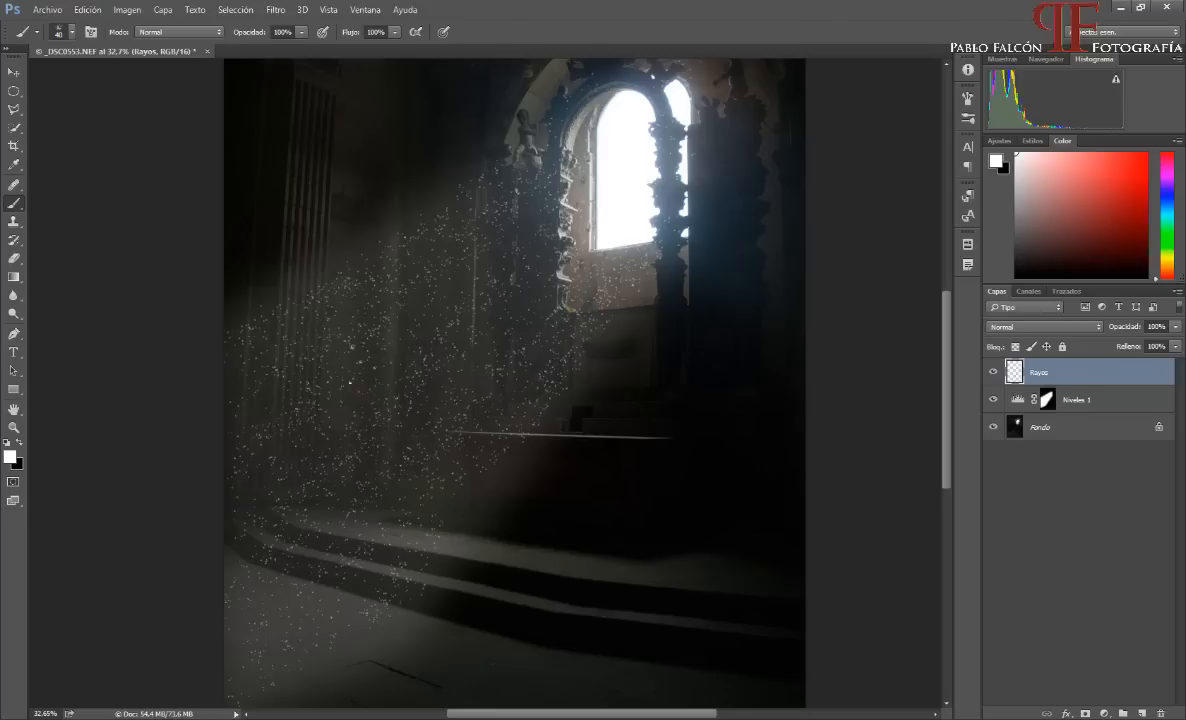
Step: Scatter larger white specks across the light beam with the brush at 40 px and 70 px
mouse_move(350, 382)
left_mouse_down()
mouse_move(305, 430)
mouse_move(305, 525)
mouse_move(508, 312)
mouse_move(360, 320)
mouse_move(265, 360)
mouse_move(240, 350)
left_mouse_up()
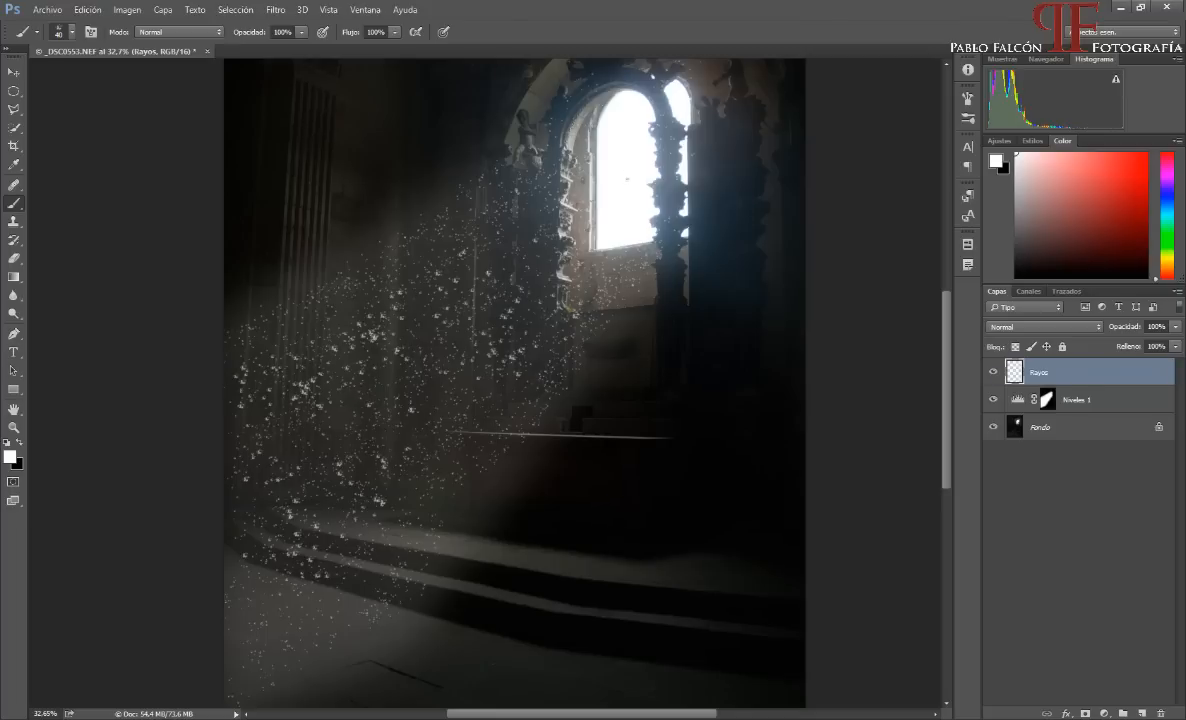
mouse_move(522, 330)
left_mouse_down()
mouse_move(480, 305)
mouse_move(290, 530)
mouse_move(400, 439)
mouse_move(364, 440)
left_mouse_up()
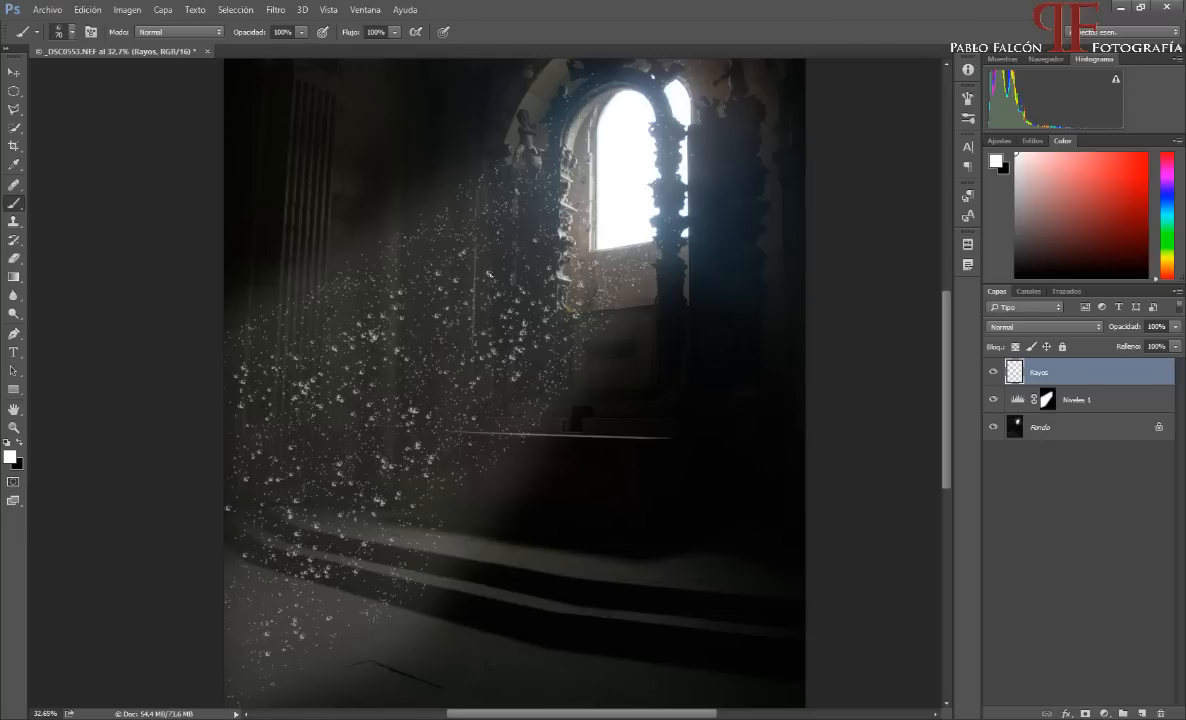
mouse_move(489, 274)
left_mouse_down()
mouse_move(400, 285)
mouse_move(280, 370)
mouse_move(320, 450)
mouse_move(300, 585)
mouse_move(465, 290)
mouse_move(615, 207)
left_mouse_up()
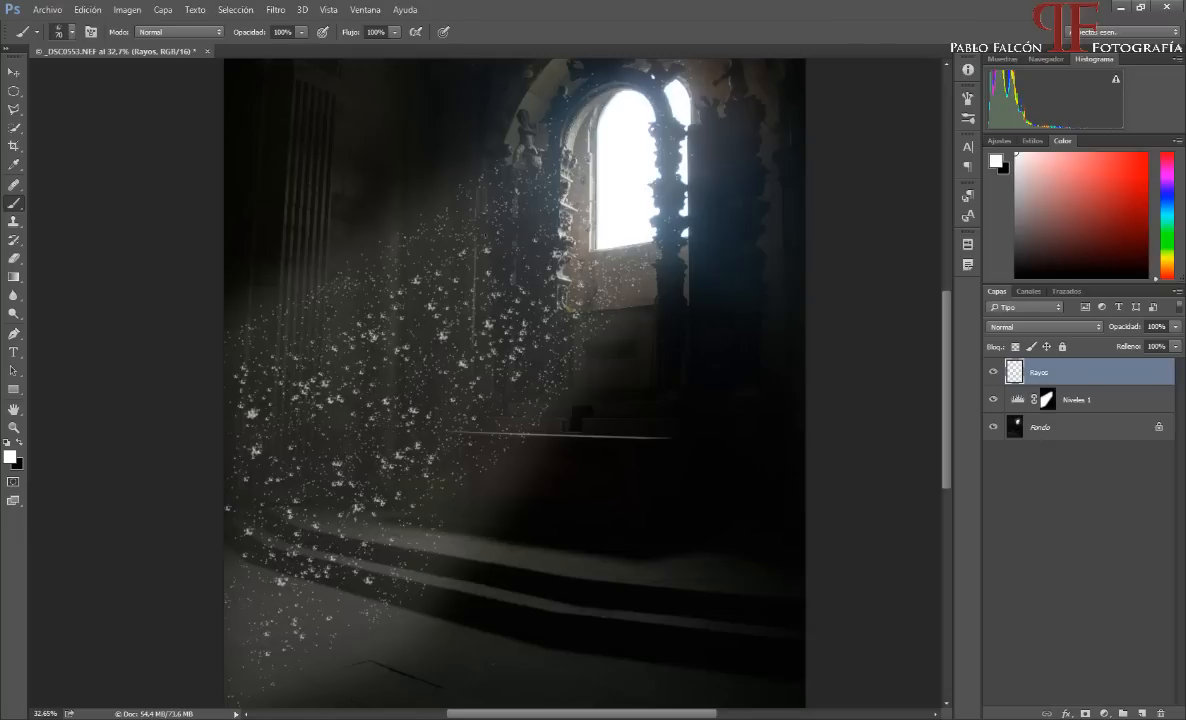
left_click_drag(404, 213, 355, 307)
Step: Apply a Motion Blur filter to the Rayos layer with a 42° angle and a distance of 1094 pixels
left_click(271, 12)
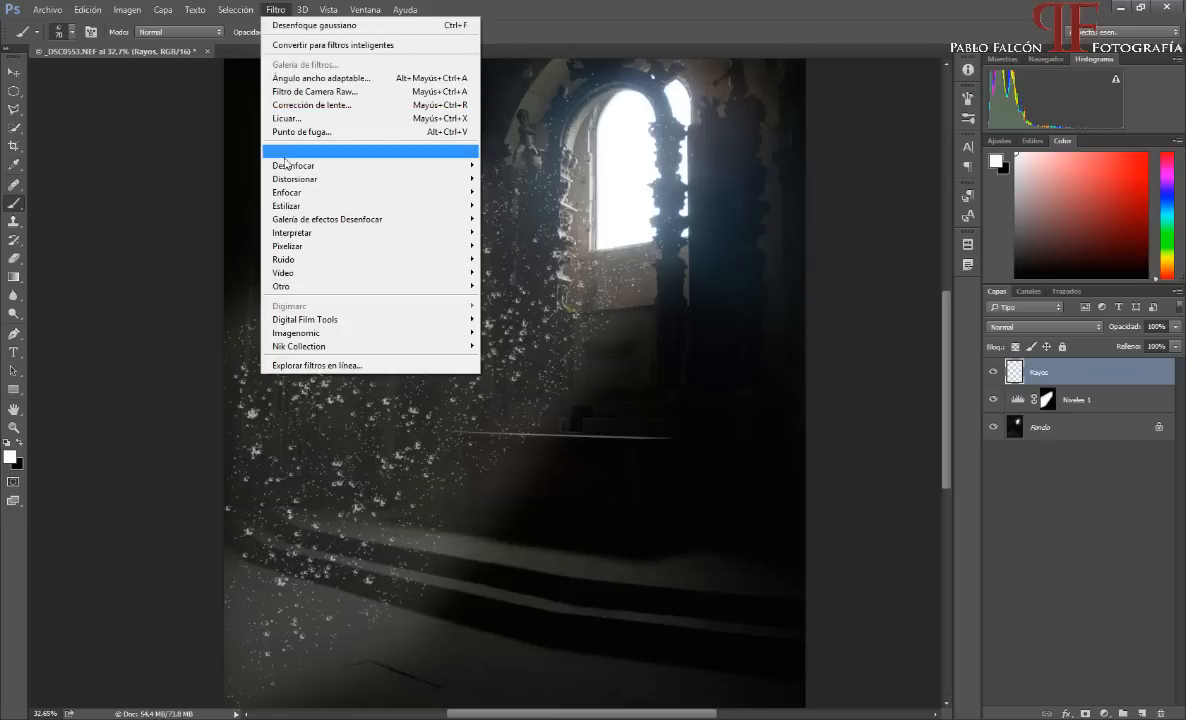
mouse_move(286, 170)
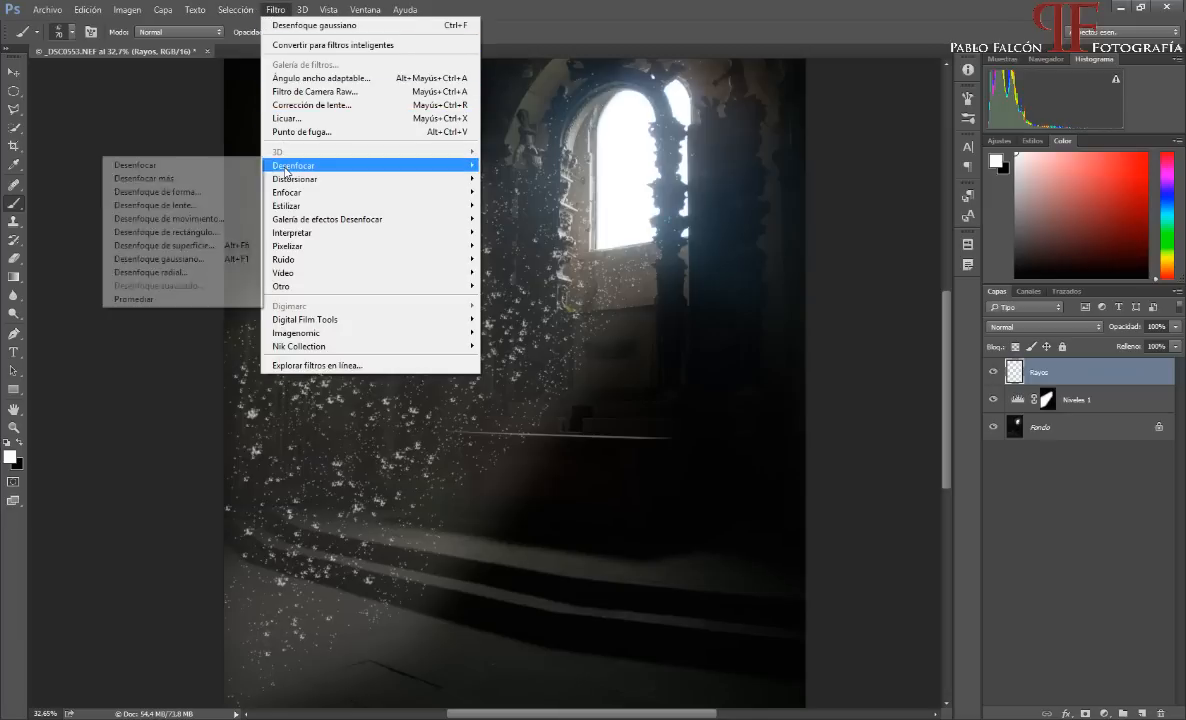
left_click(210, 220)
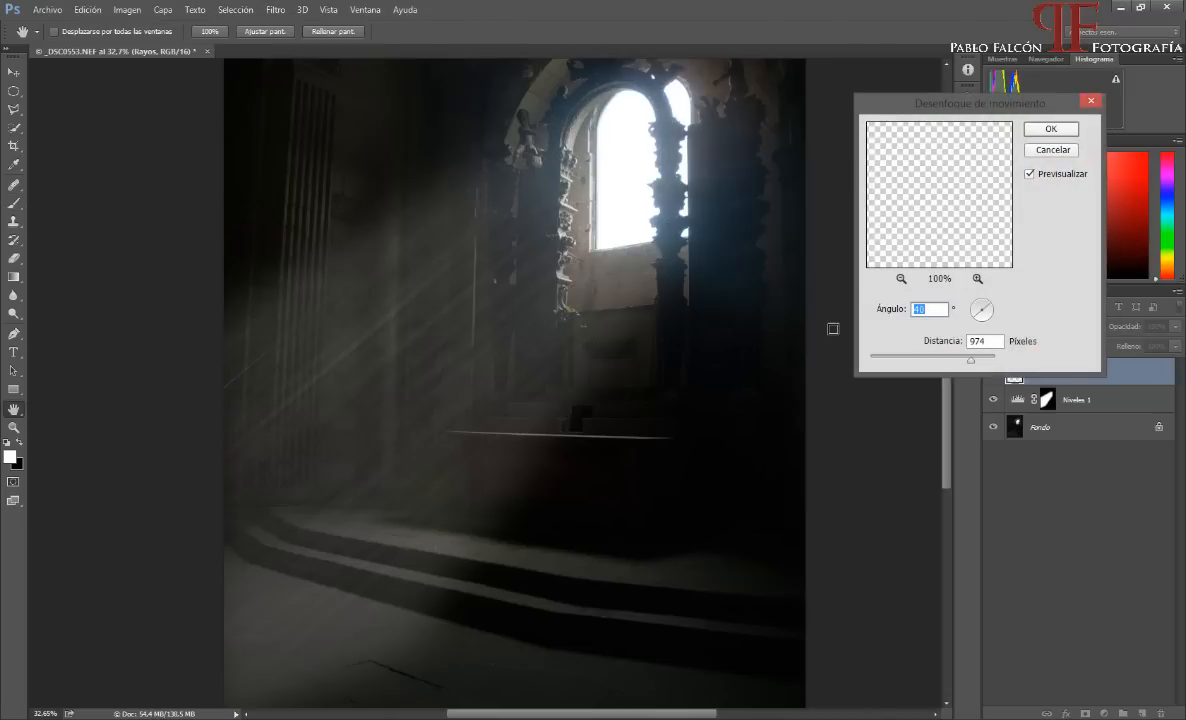
left_click_drag(970, 357, 895, 362)
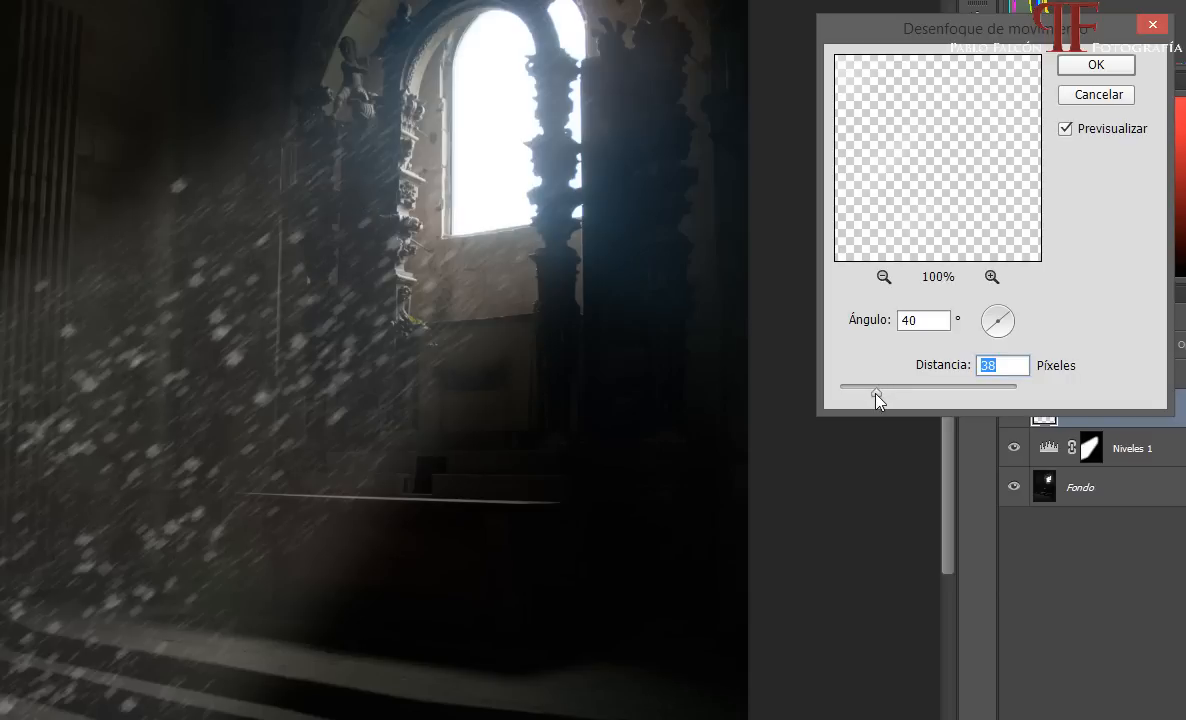
left_click_drag(876, 399, 912, 397)
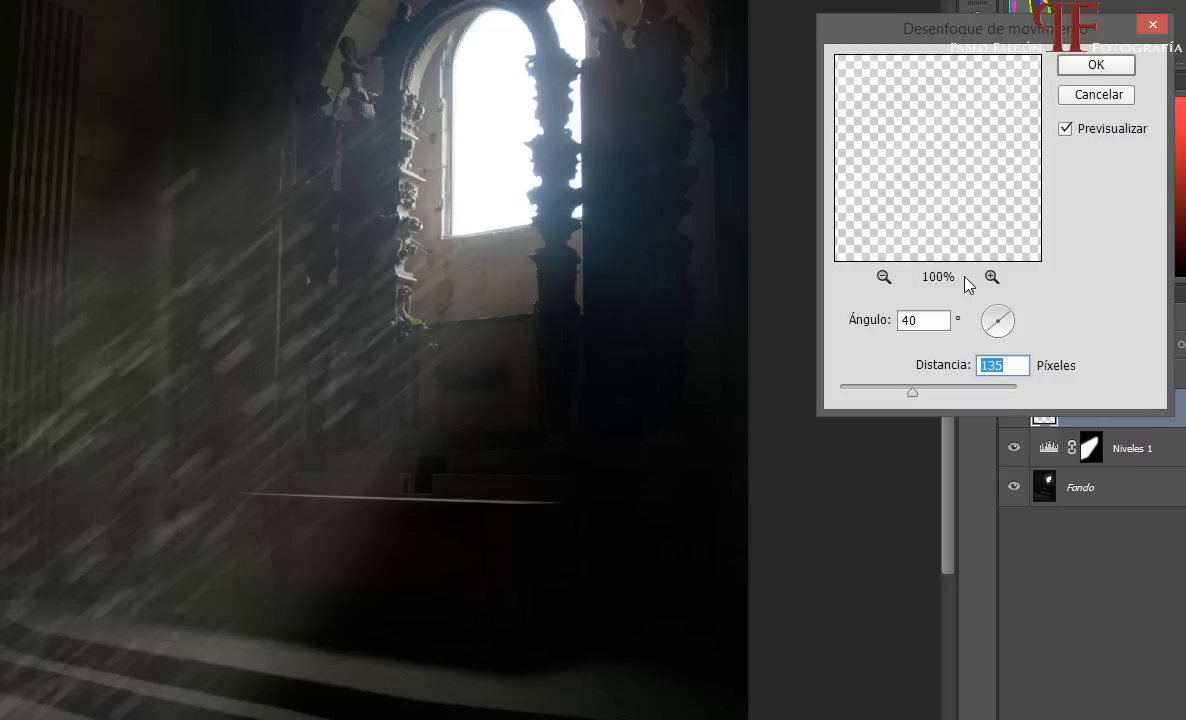
left_click_drag(1010, 309, 1012, 323)
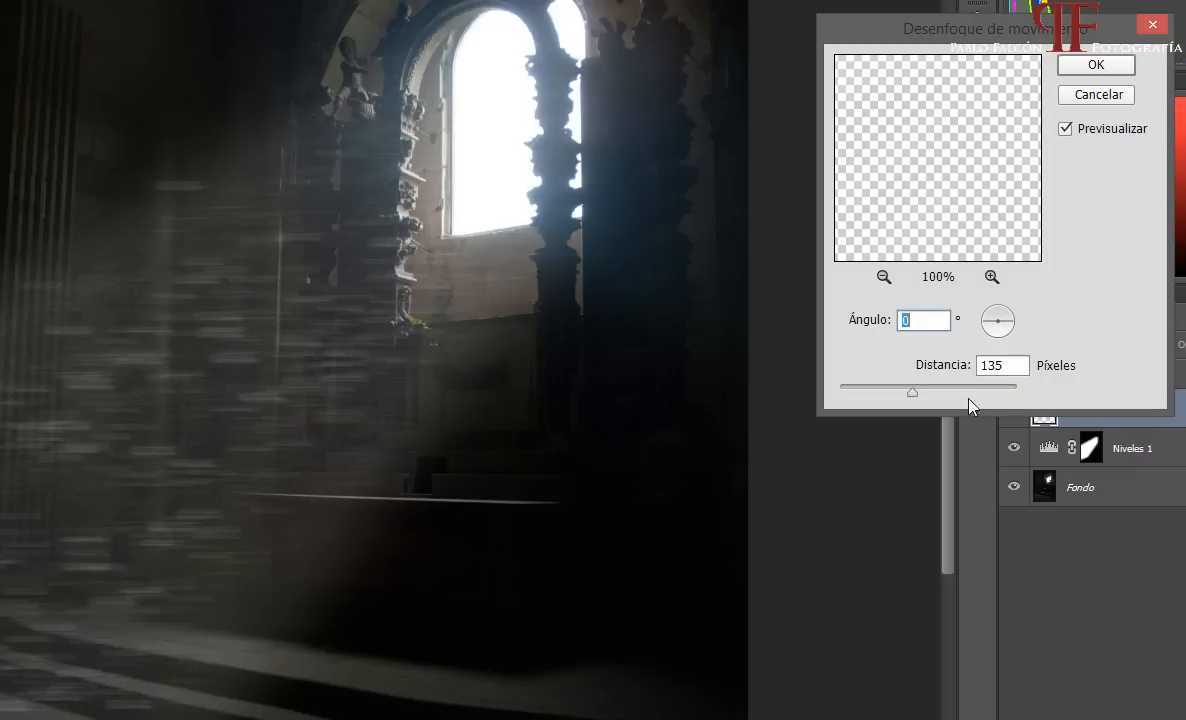
left_click_drag(914, 397, 958, 397)
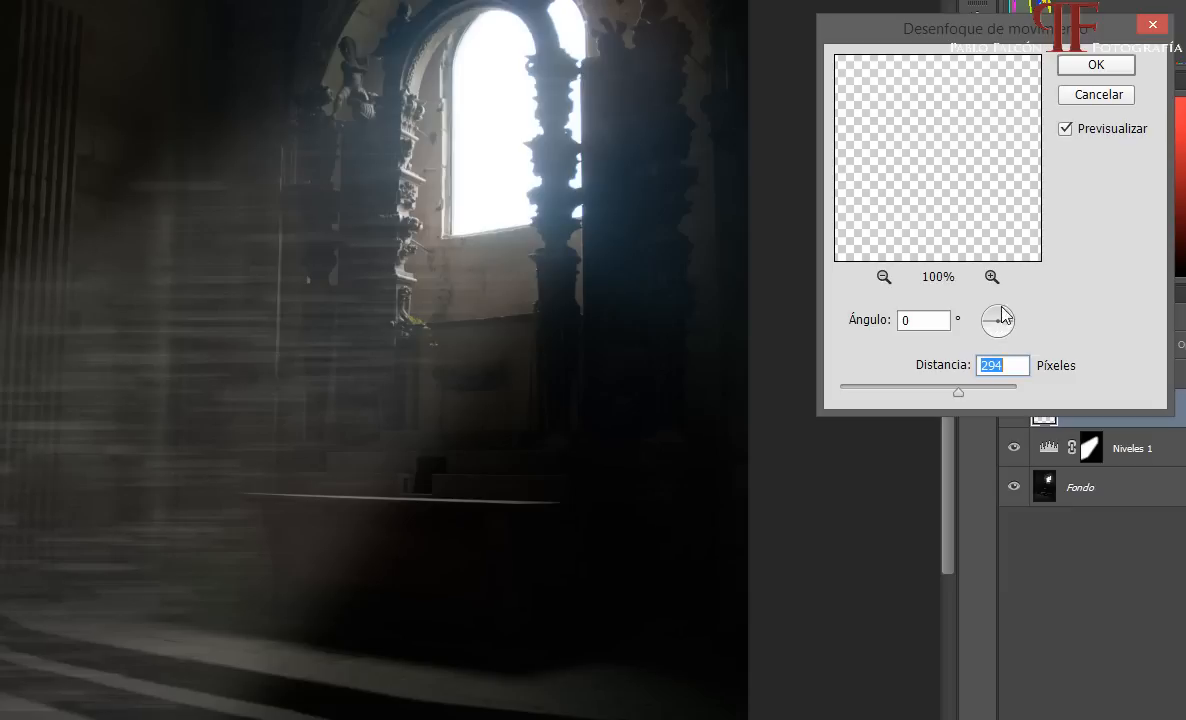
left_click_drag(986, 321, 985, 336)
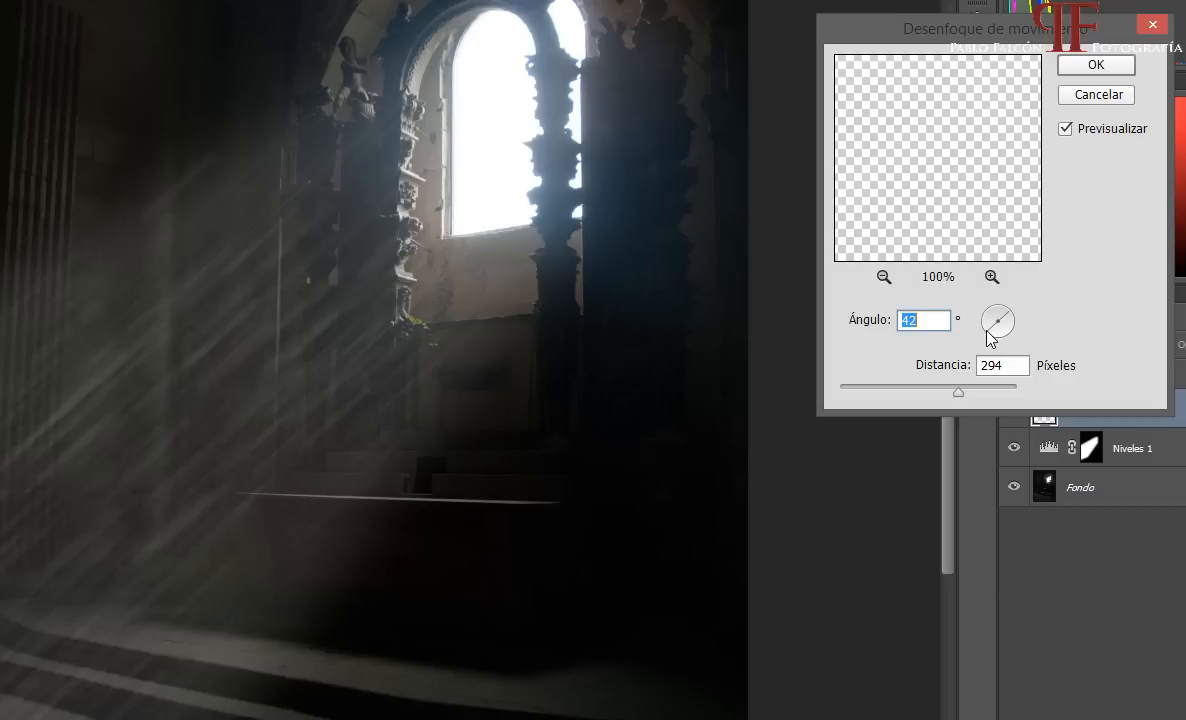
left_click_drag(995, 320, 988, 340)
left_click_drag(960, 395, 979, 399)
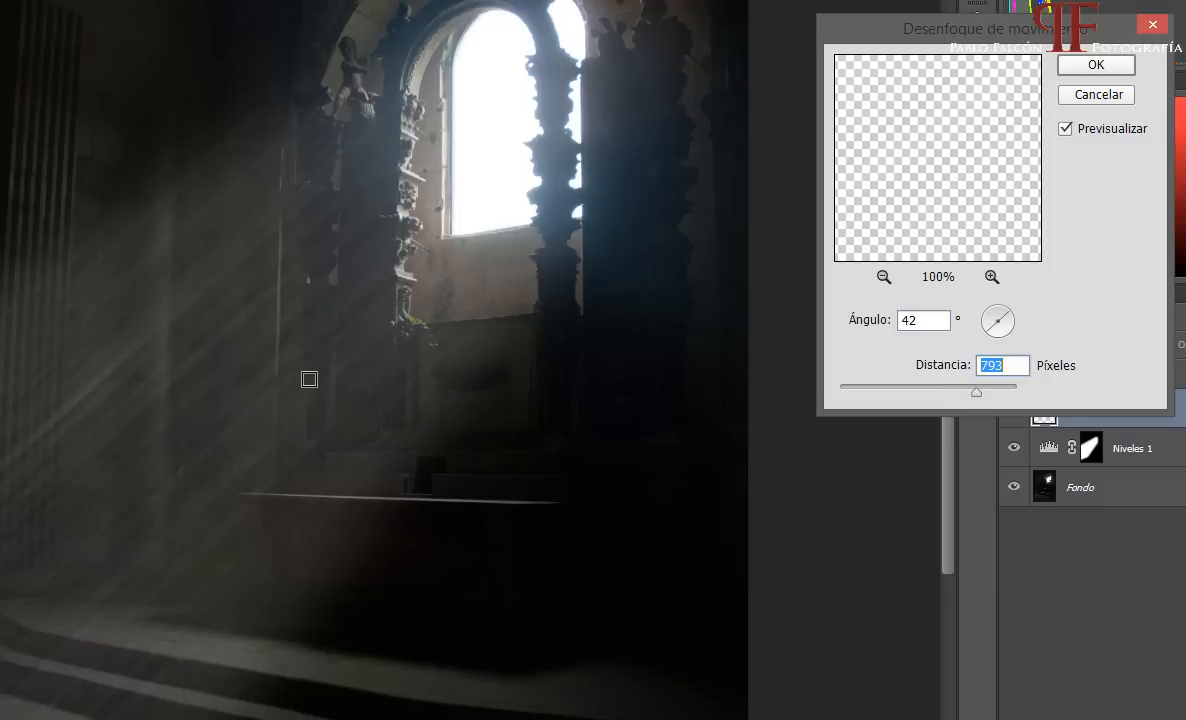
left_click(913, 392)
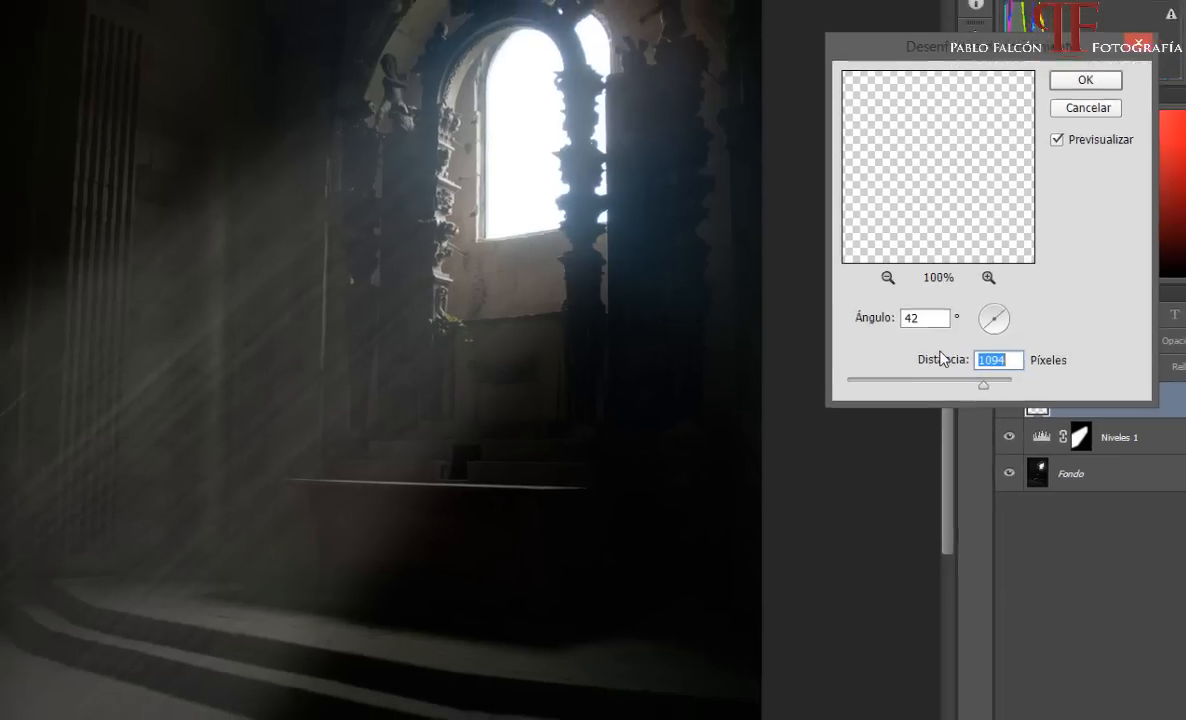
left_click(1087, 80)
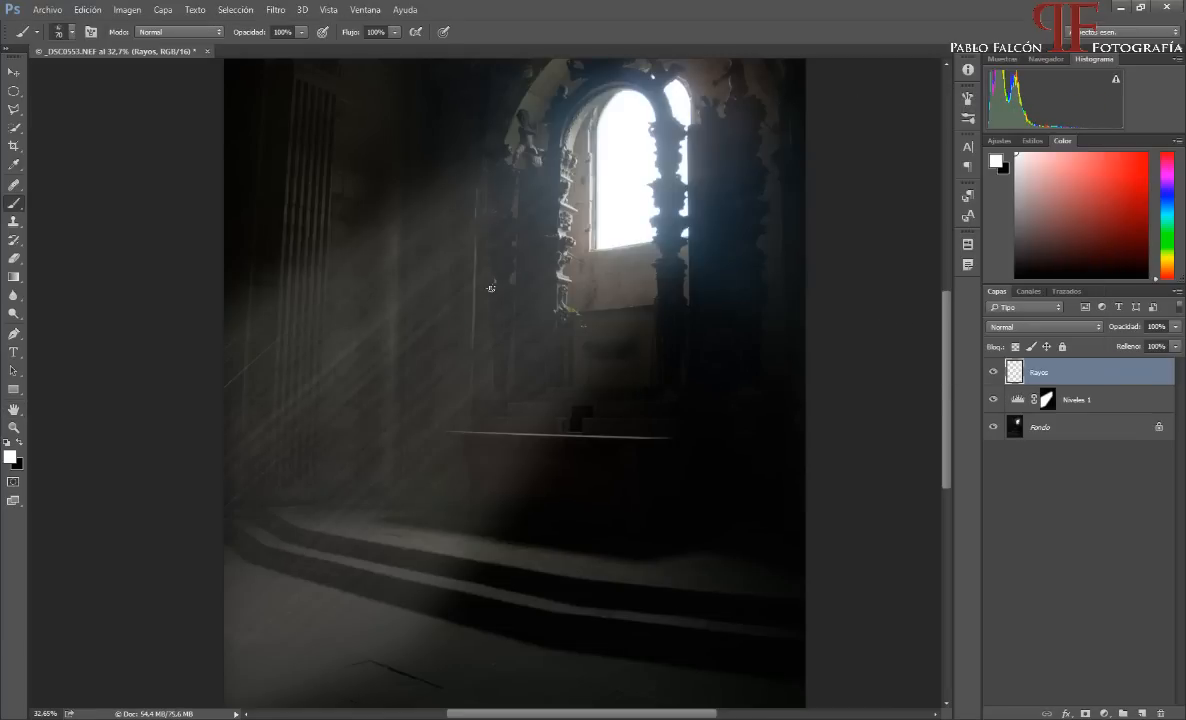
Step: Reduce the brush to 25 px and paint another pass of white specks along the beam, from the window to the floor
key("bracketleft")
key("bracketleft")
key("bracketleft")
left_click_drag(459, 286, 538, 262)
left_click_drag(377, 383, 313, 427)
left_click_drag(363, 464, 415, 279)
left_click_drag(297, 351, 243, 450)
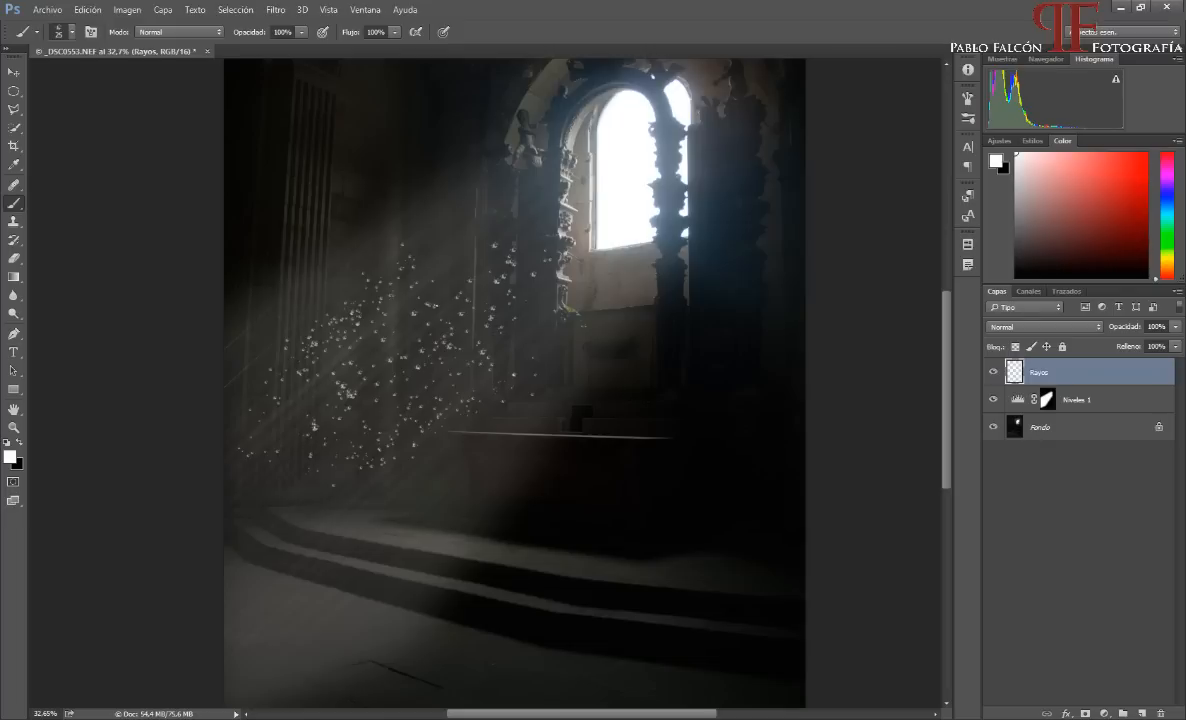
left_click_drag(424, 230, 496, 195)
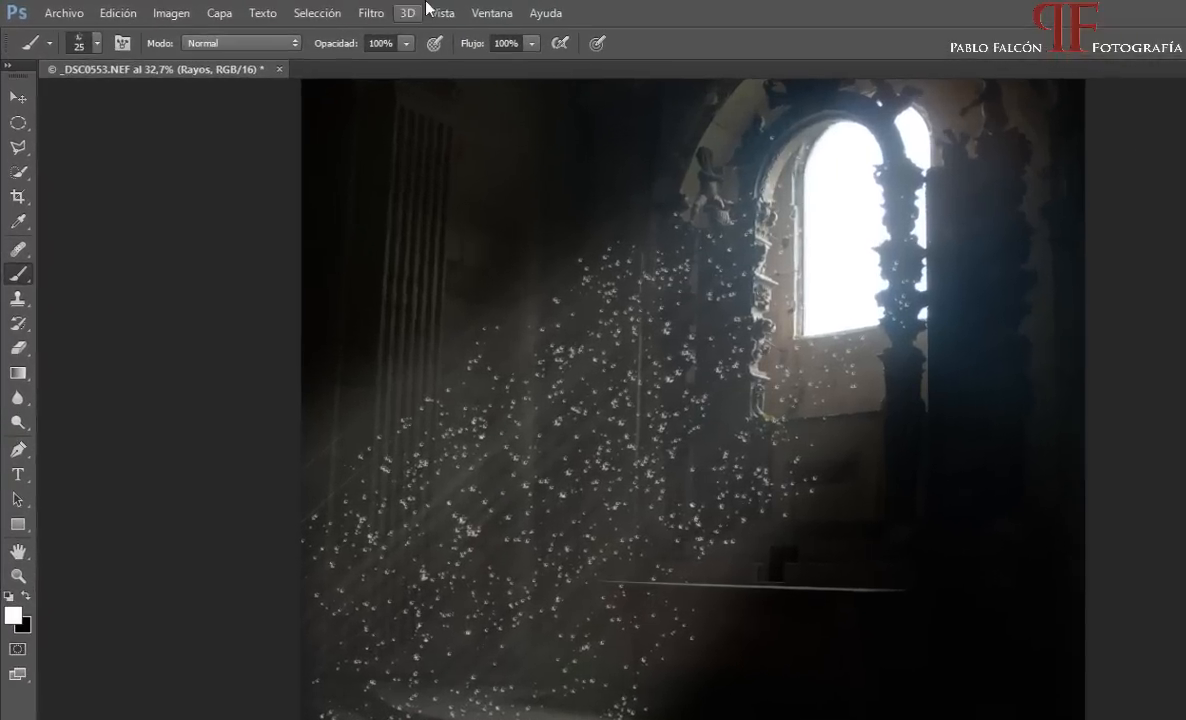
Step: Reapply the last Motion Blur to the newly painted specks on the Rayos layer
left_click(275, 9)
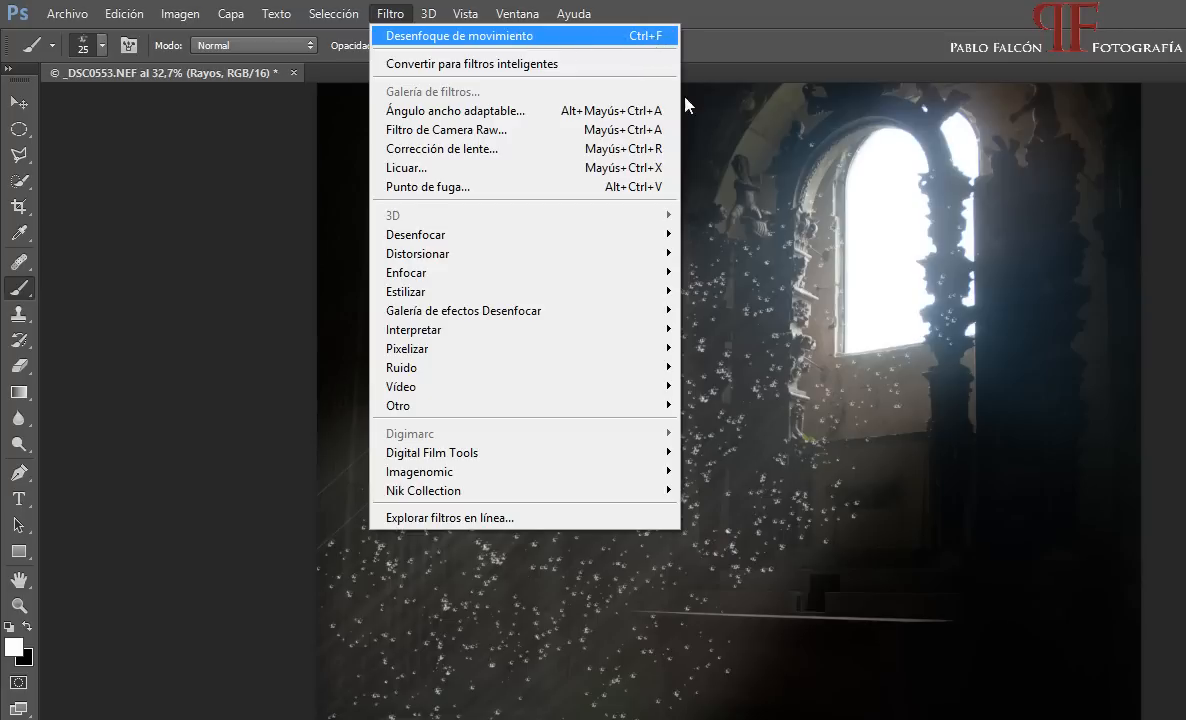
left_click(955, 76)
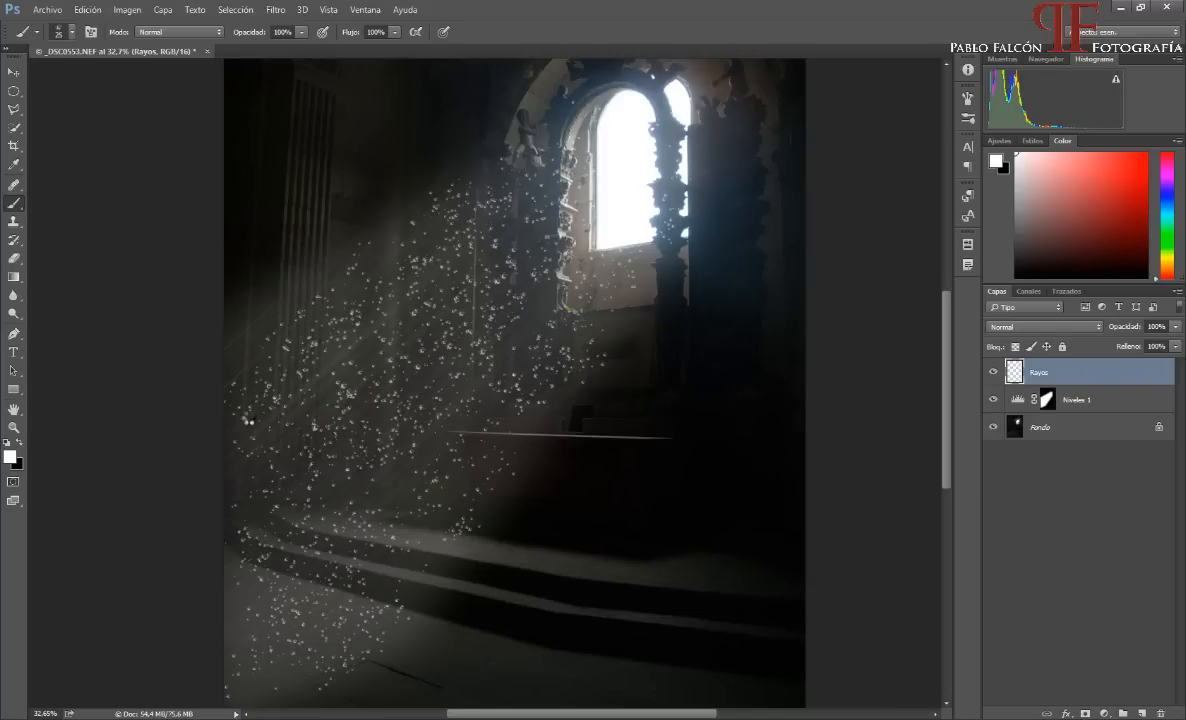
key("ctrl+f")
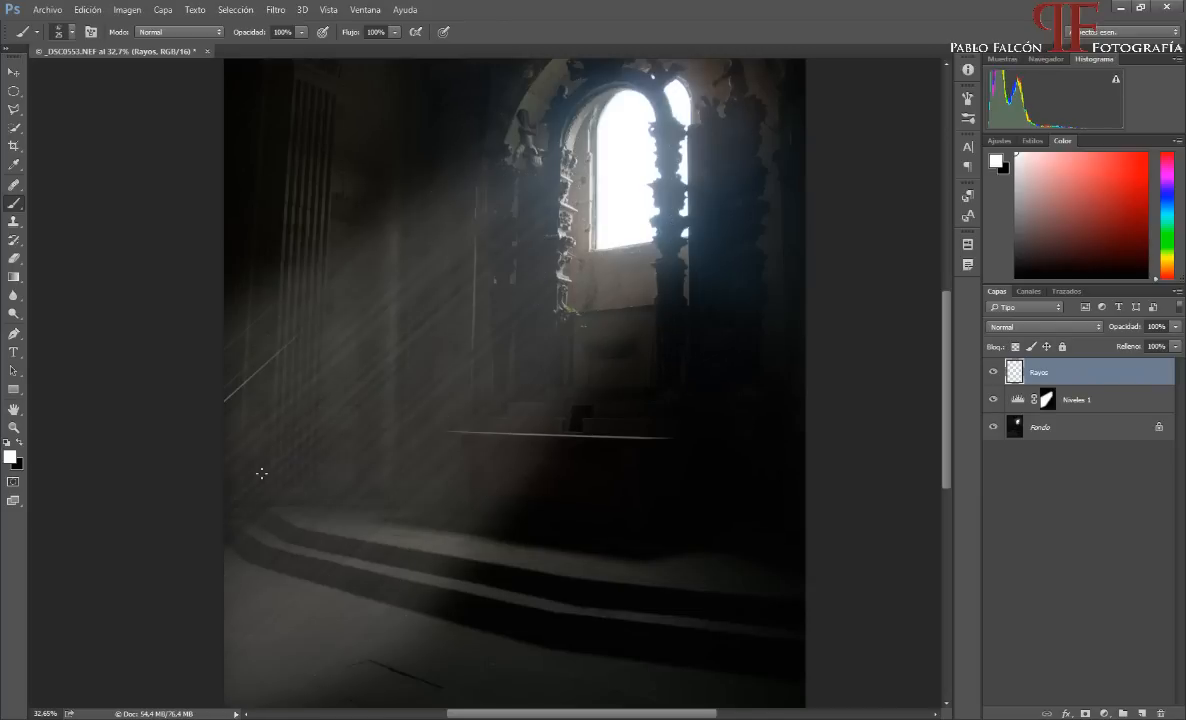
Step: Paint several more passes of 25 px white specks along the beam on the Rayos layer, reapplying the last Motion Blur after each pass
mouse_move(249, 510)
left_mouse_down()
mouse_move(293, 389)
mouse_move(269, 392)
mouse_move(250, 530)
left_mouse_up()
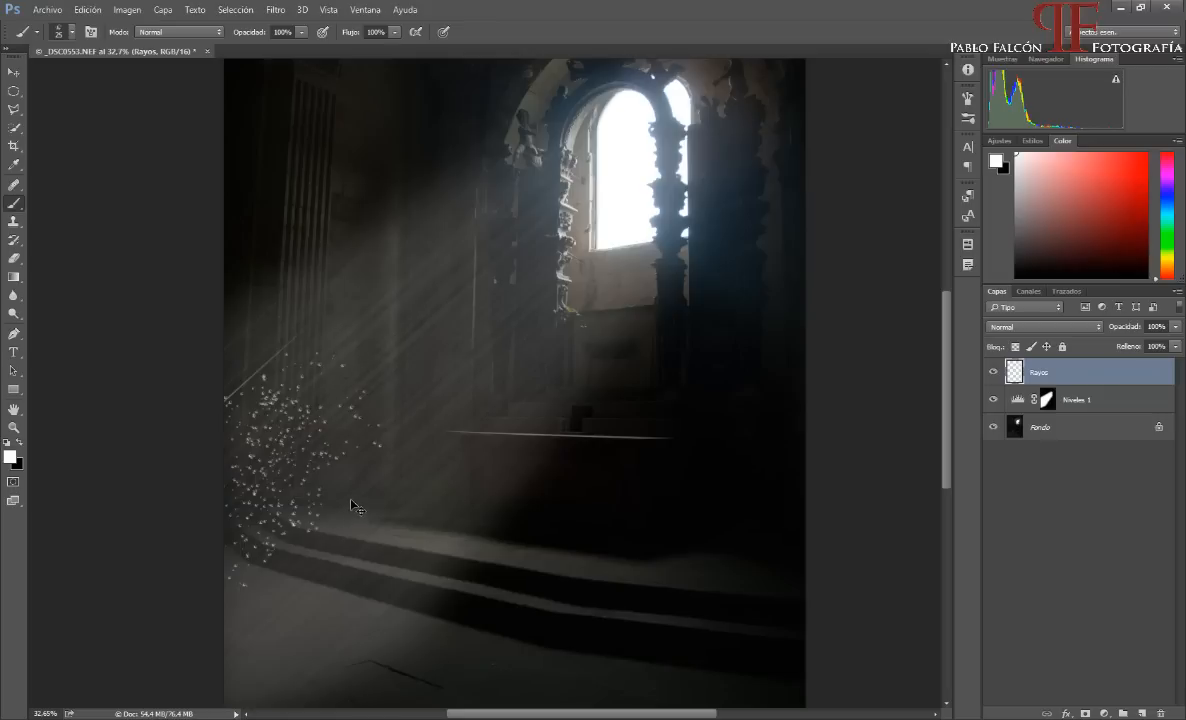
key("ctrl+f")
left_click_drag(581, 315, 490, 471)
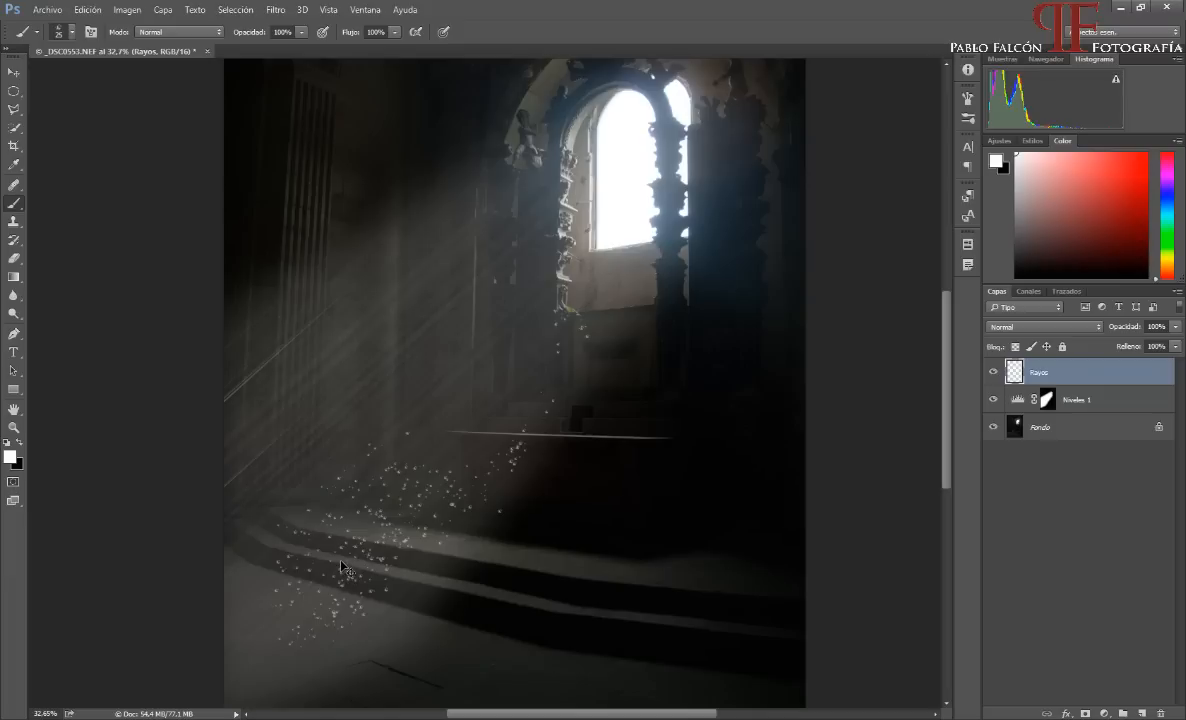
key("ctrl+f")
mouse_move(278, 338)
left_mouse_down()
mouse_move(204, 379)
mouse_move(338, 327)
mouse_move(216, 416)
left_mouse_up()
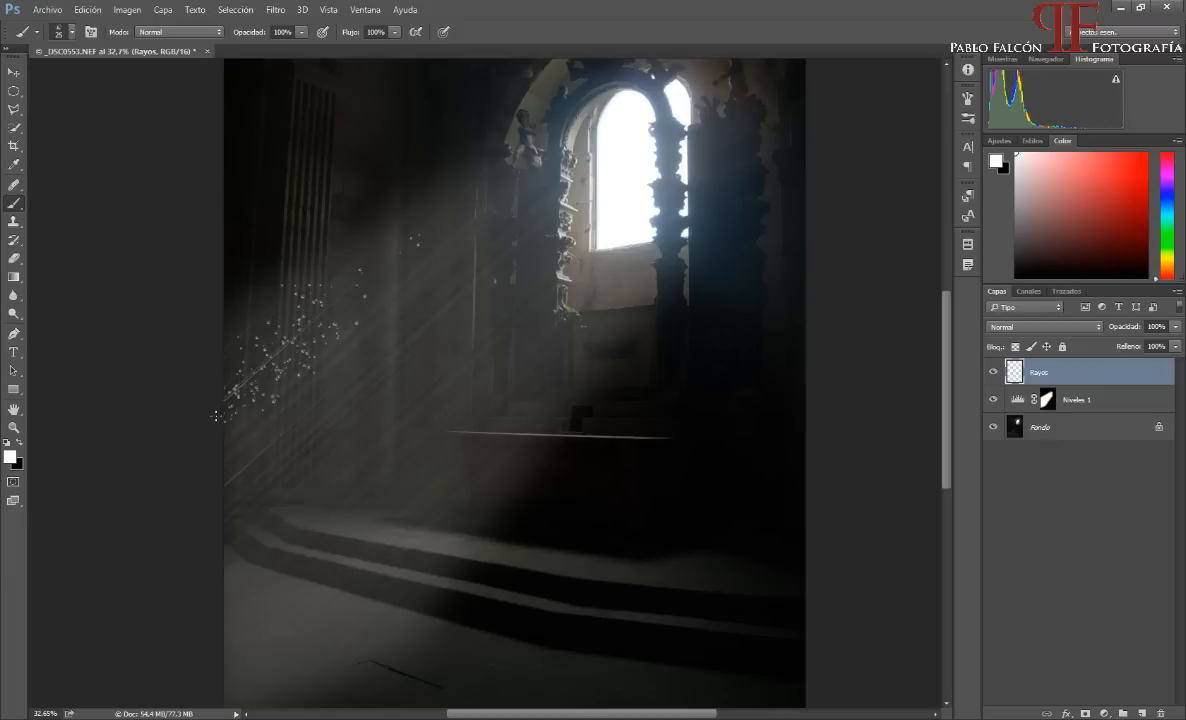
mouse_move(227, 471)
left_mouse_down()
mouse_move(287, 344)
mouse_move(233, 391)
mouse_move(300, 347)
left_mouse_up()
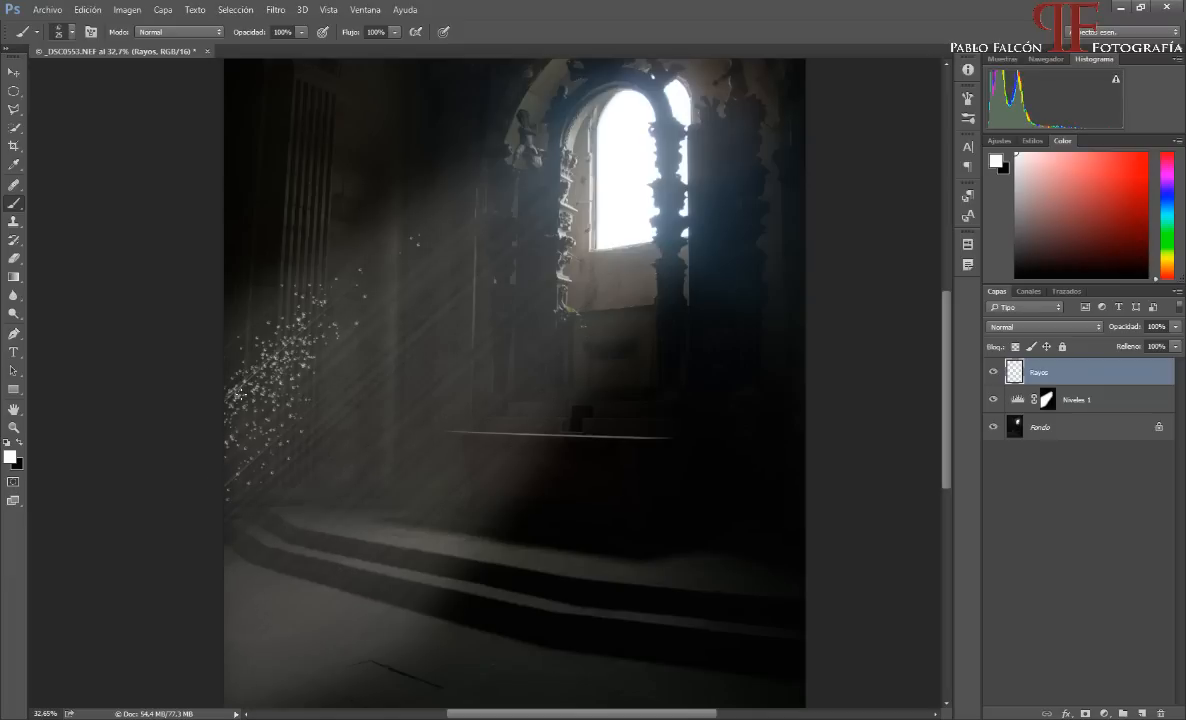
key("ctrl+f")
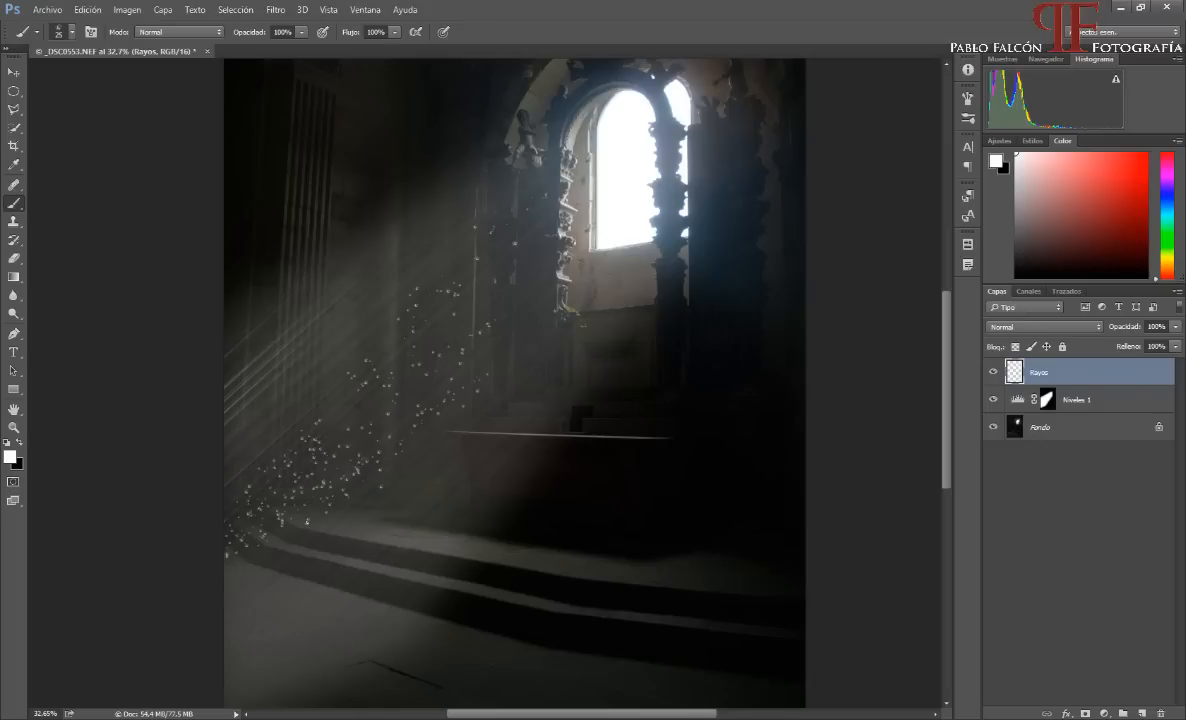
key("ctrl+f")
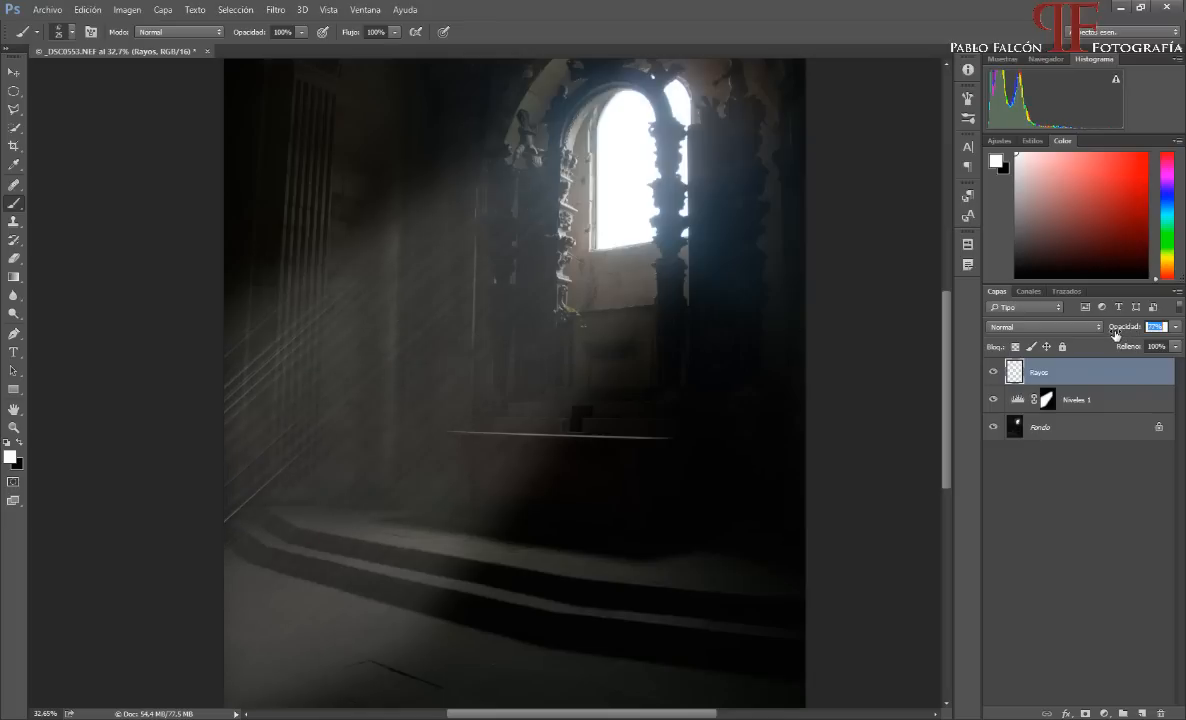
Step: Lower the Rayos layer's opacity to 58% and fade the hard streaks at the photo's left edge with a 125 px eraser at 20% opacity
left_click_drag(1138, 327, 1023, 352)
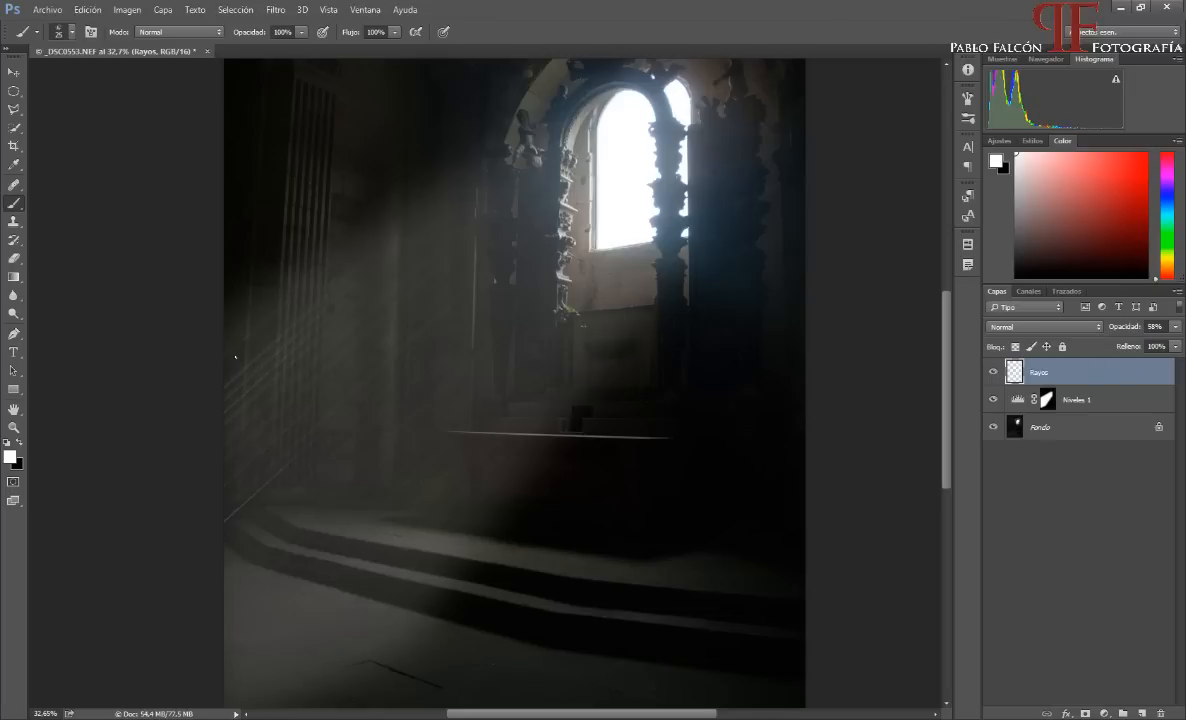
left_click(14, 258)
left_click(55, 240)
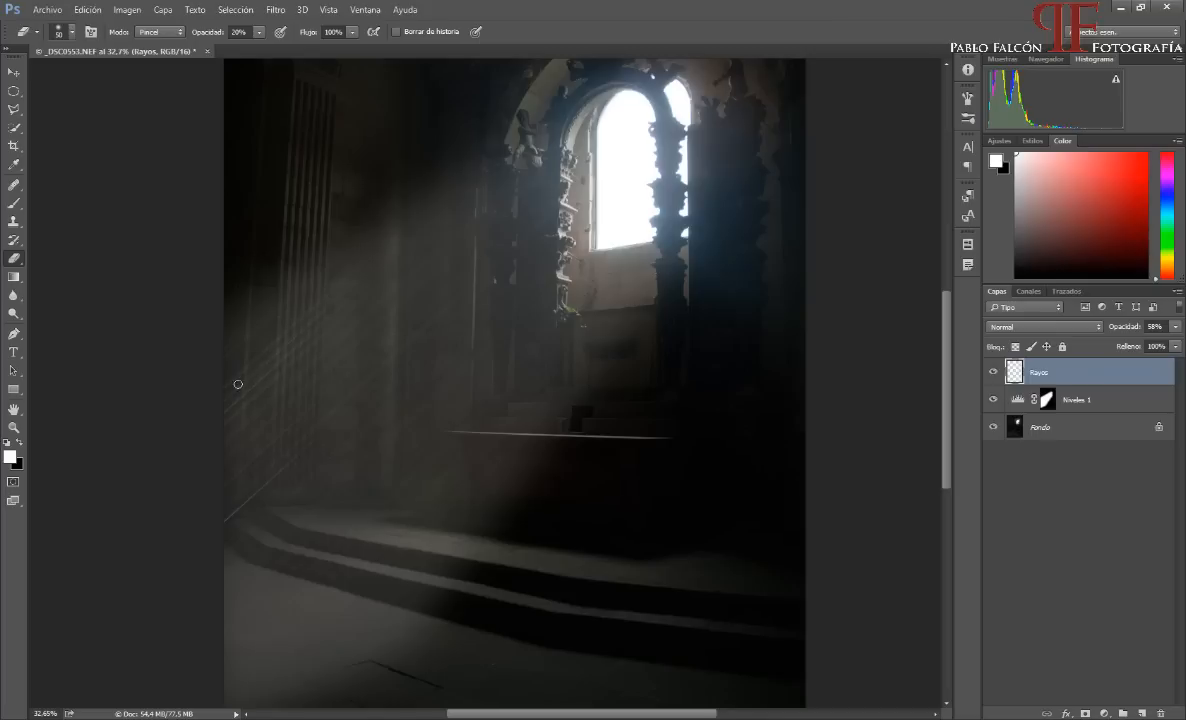
key("bracketright")
key("bracketright")
key("bracketright")
key("bracketright")
key("bracketright")
key("bracketright")
mouse_move(217, 466)
left_mouse_down()
mouse_move(271, 487)
mouse_move(213, 528)
left_mouse_up()
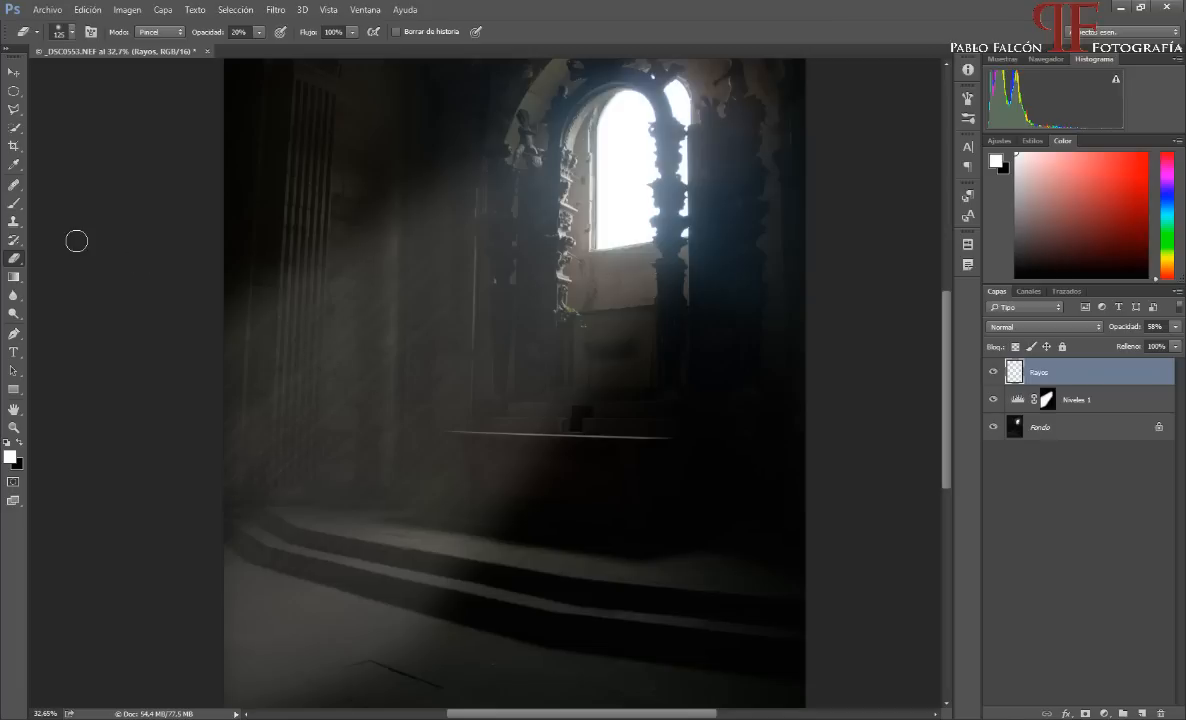
Step: Add new 25 px white specks along the photo's left edge on the Rayos layer and reapply the Motion Blur
left_click(15, 203)
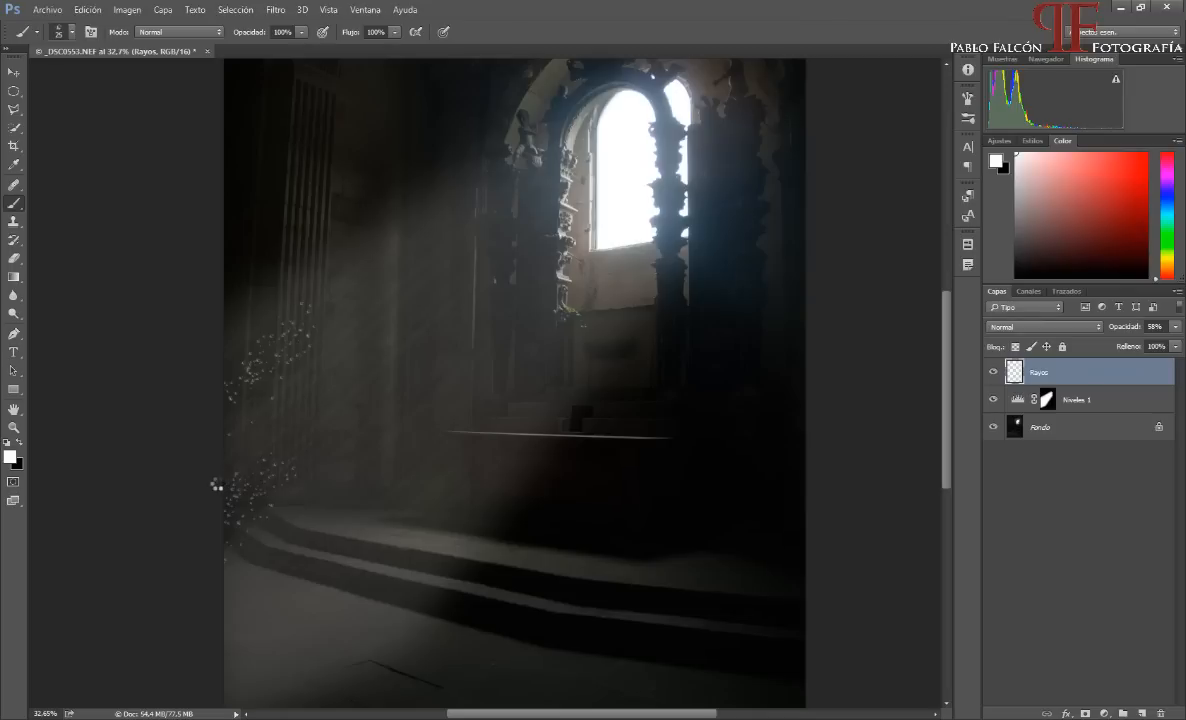
key("ctrl+f")
Step: Create a new layer above Rayos and name it Polvo
key("ctrl+shift+alt+n")
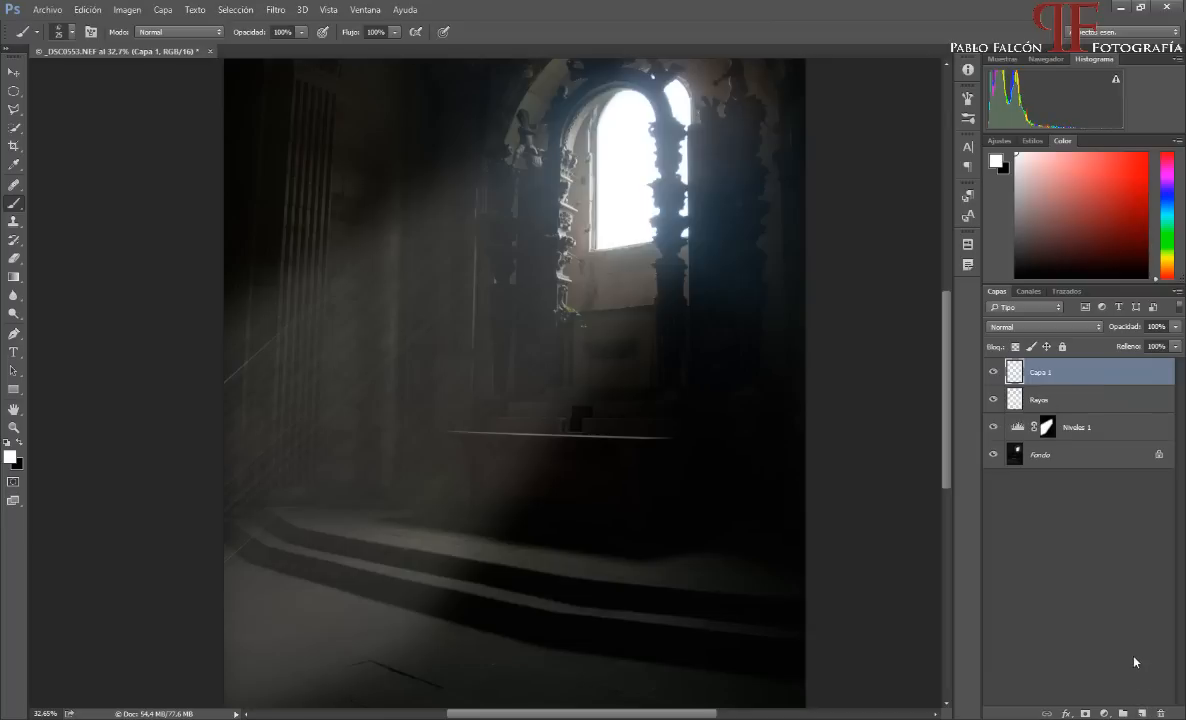
double_click(1041, 372)
type("R")
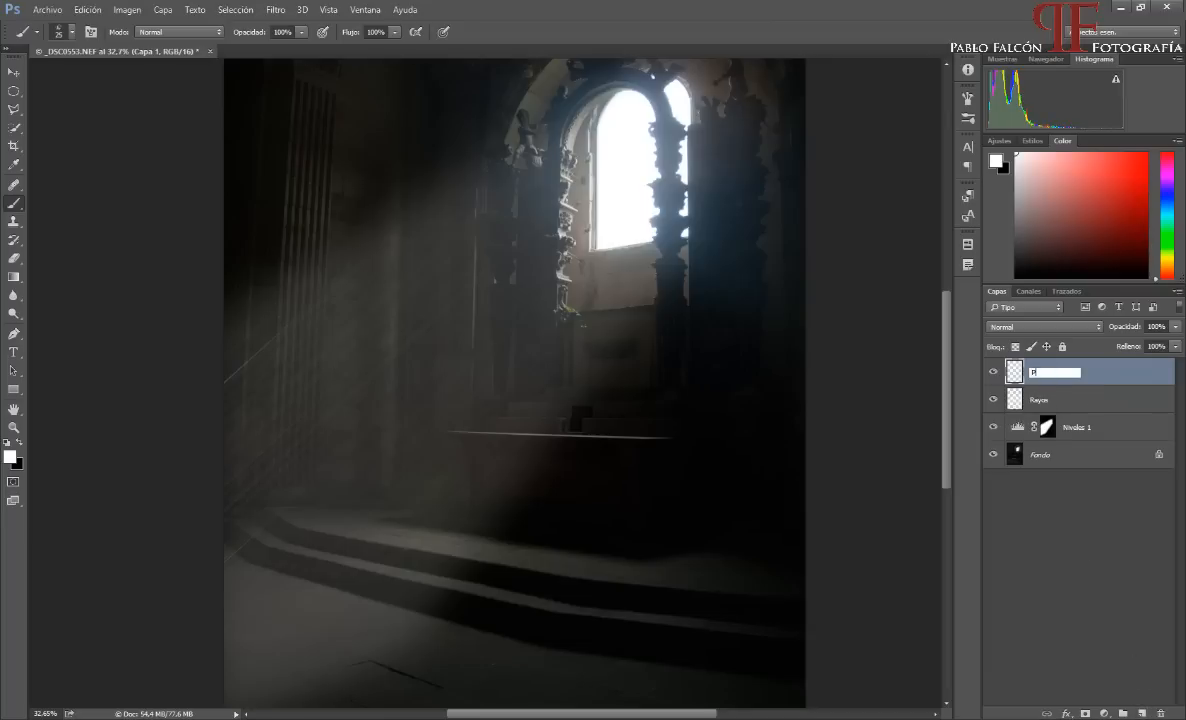
type("olvo")
key("Return")
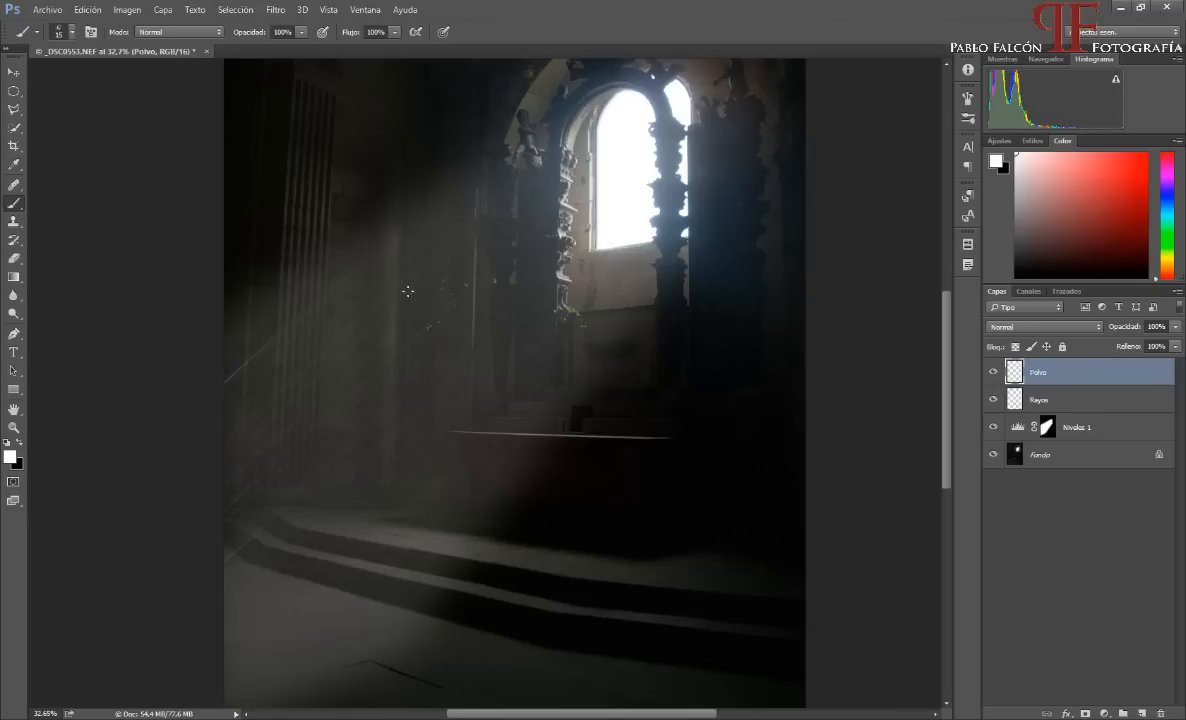
Step: Scatter fine white dust specks with the 15 px brush across the whole light beam, from the window to the floor, on the Polvo layer
key("z")
left_click_drag(445, 305, 493, 307)
key("b")
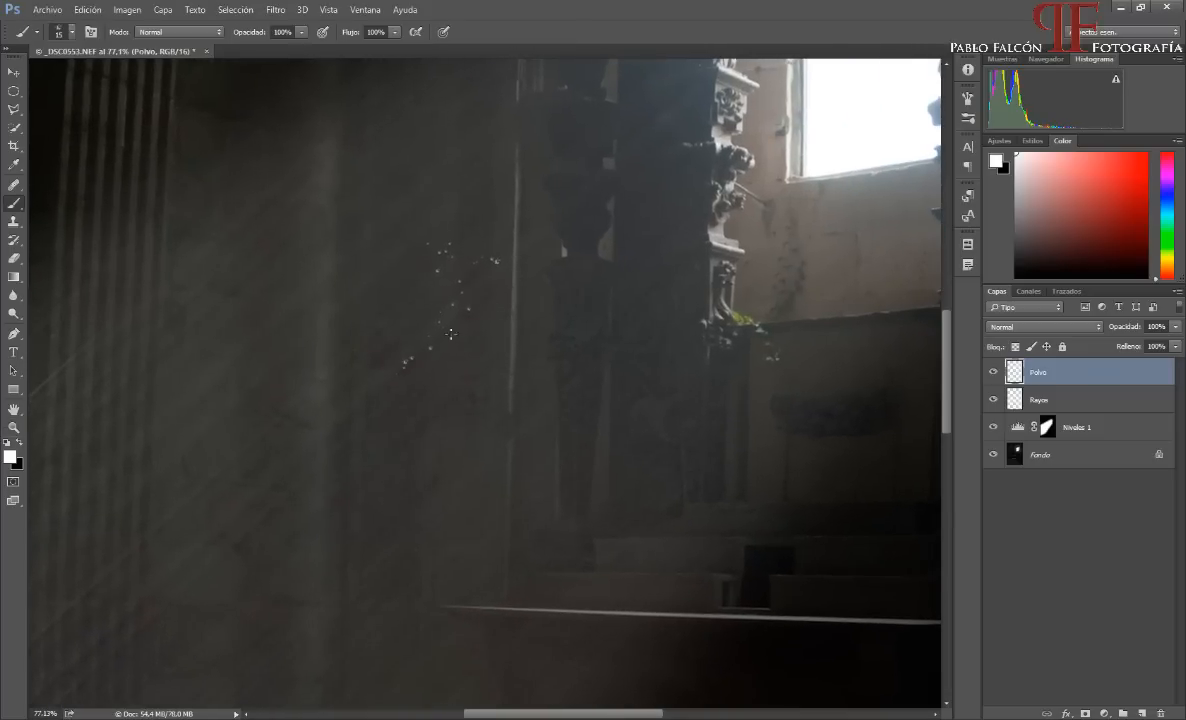
key("ctrl+0")
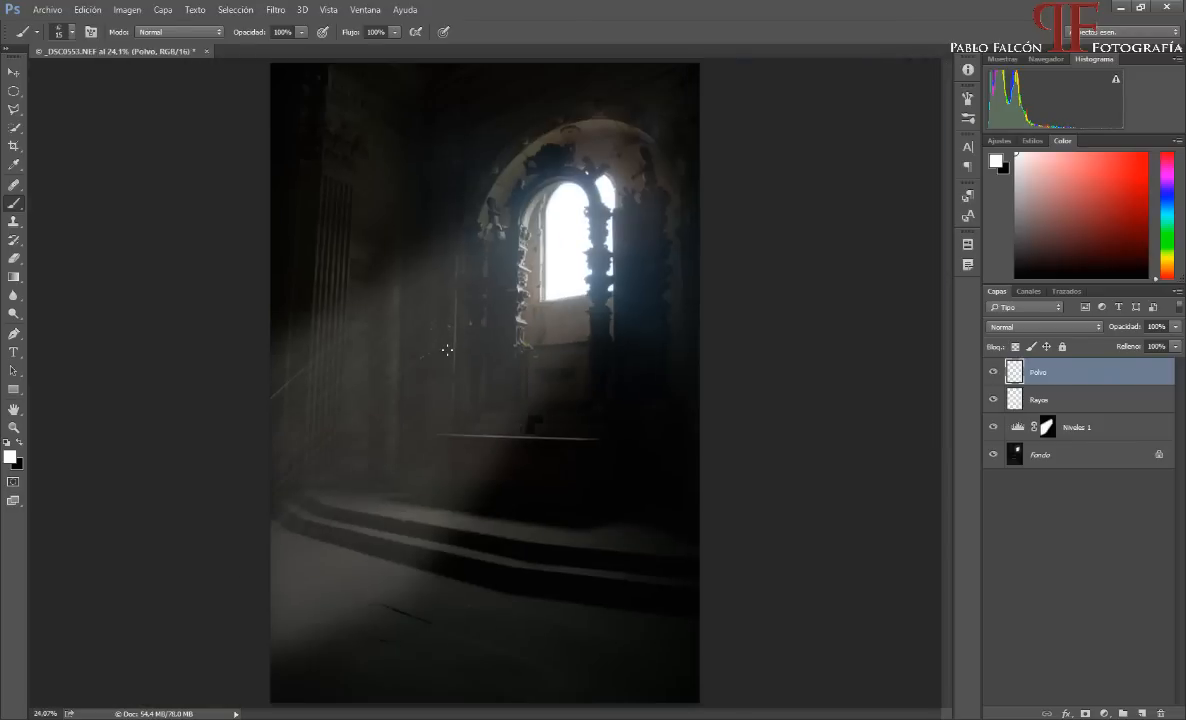
key("z")
mouse_move(426, 352)
left_mouse_down()
mouse_move(463, 347)
mouse_move(446, 353)
mouse_move(451, 324)
left_mouse_up()
key("b")
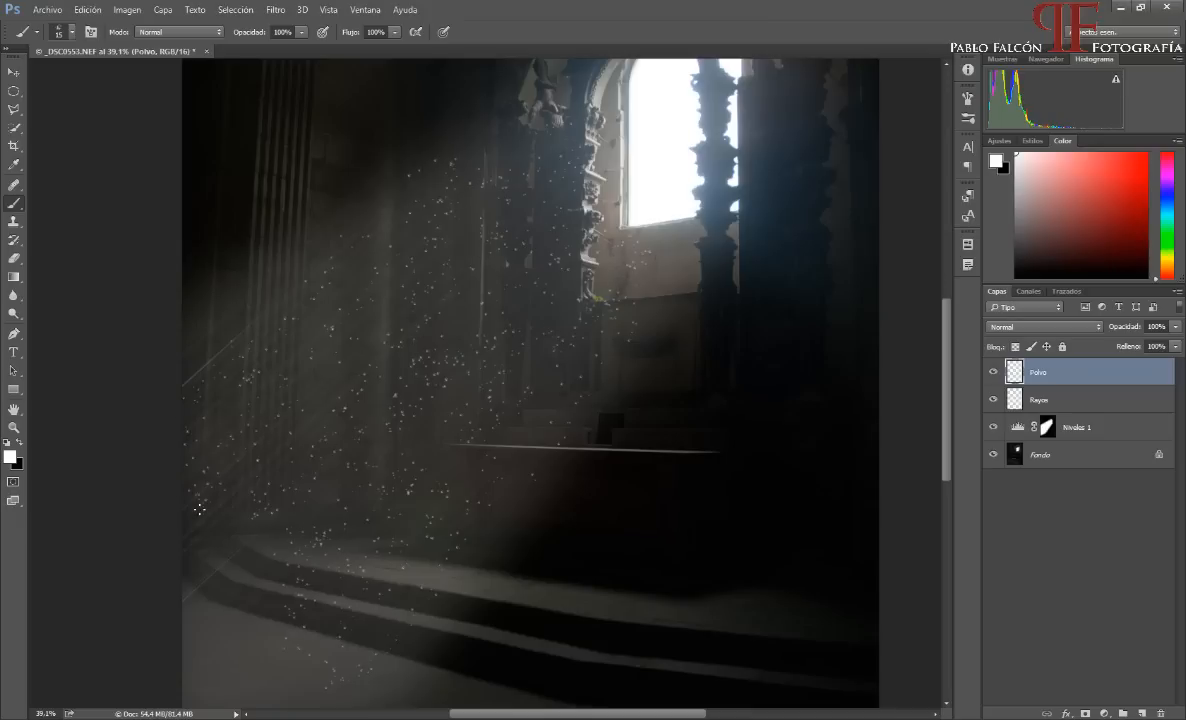
scroll(199, 510, "down", 3)
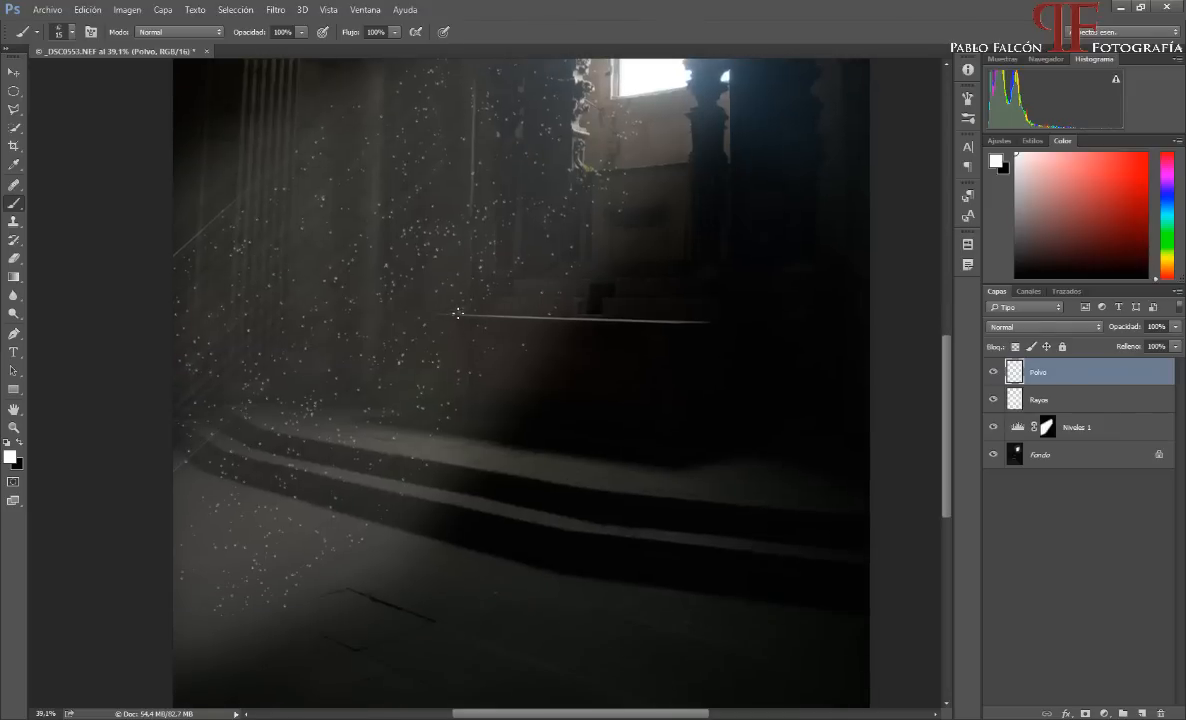
scroll(565, 305, "up", 3)
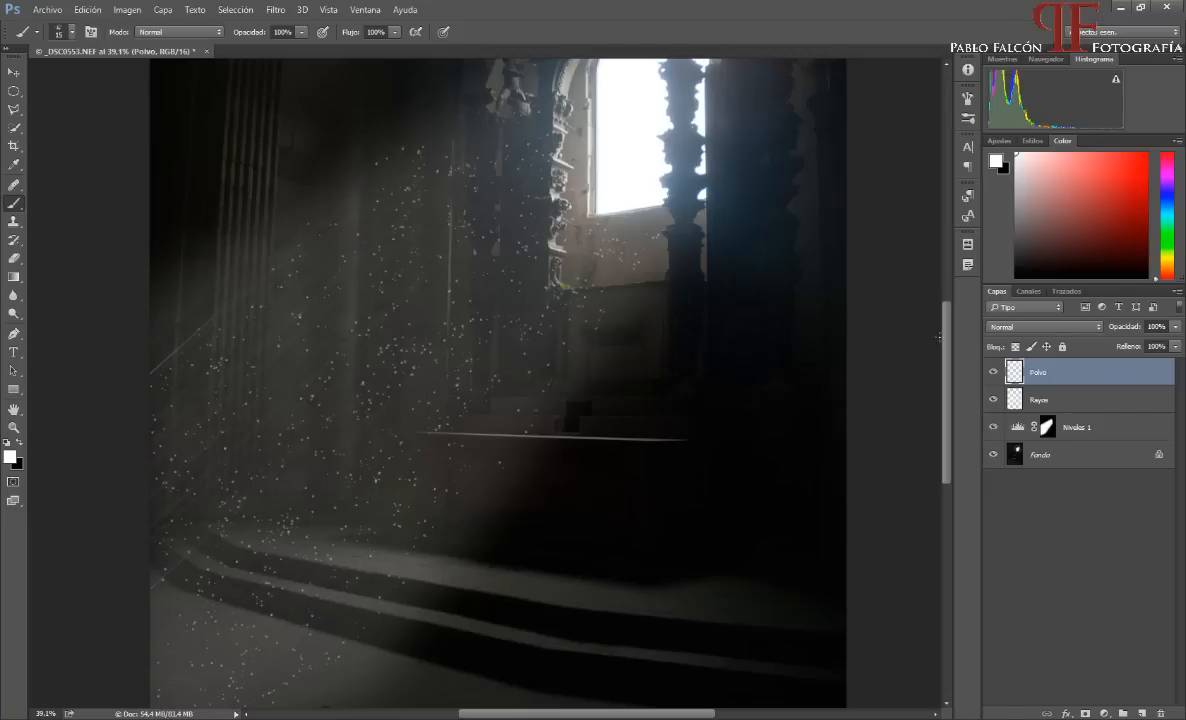
key("ctrl+0")
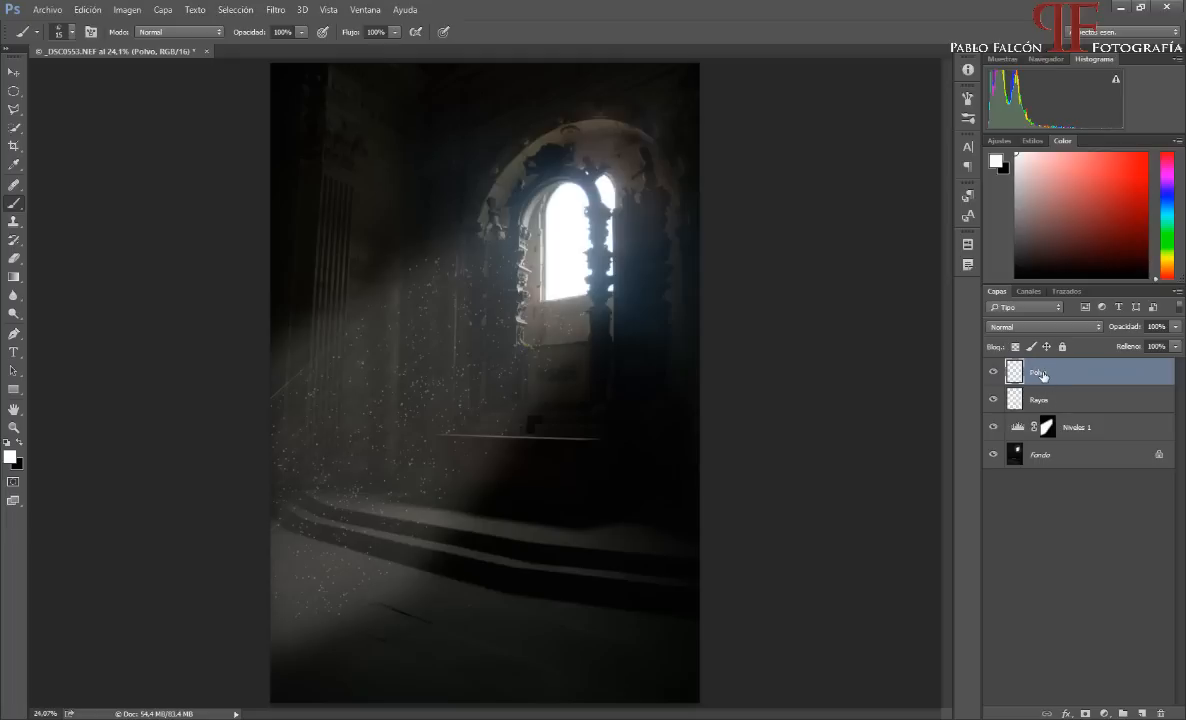
Step: Set the blending mode of both the Polvo and Rayos layers to Luz suave
left_click(1050, 328)
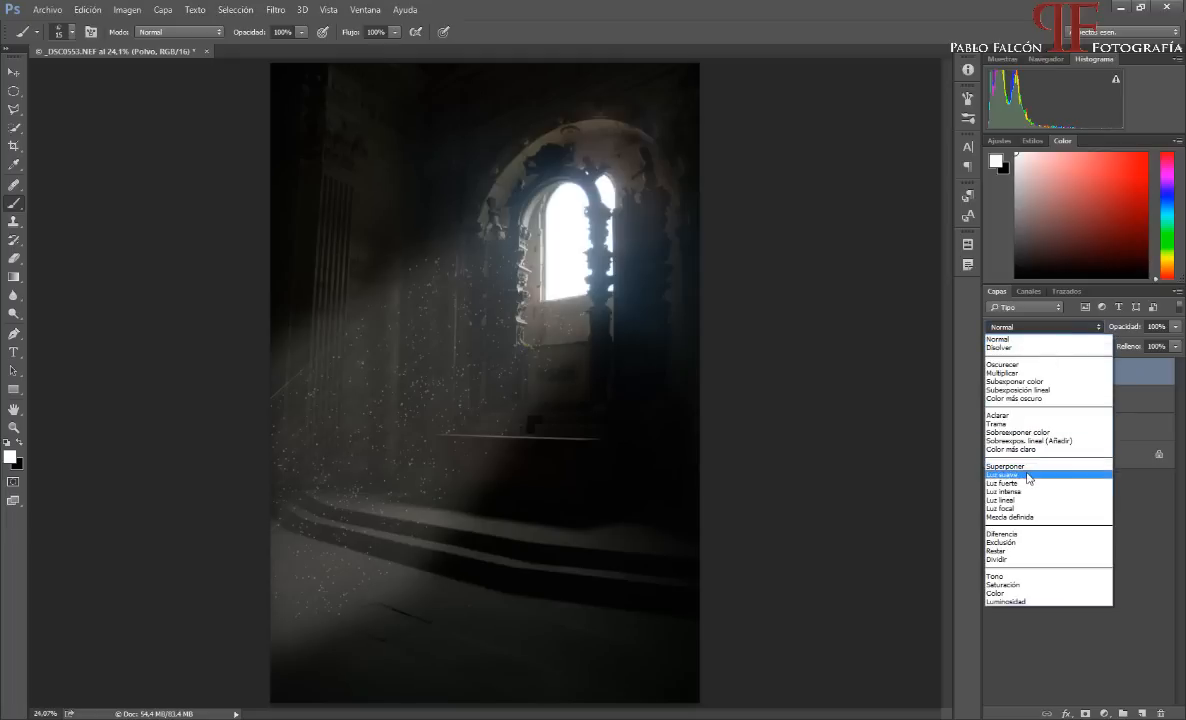
left_click(1030, 476)
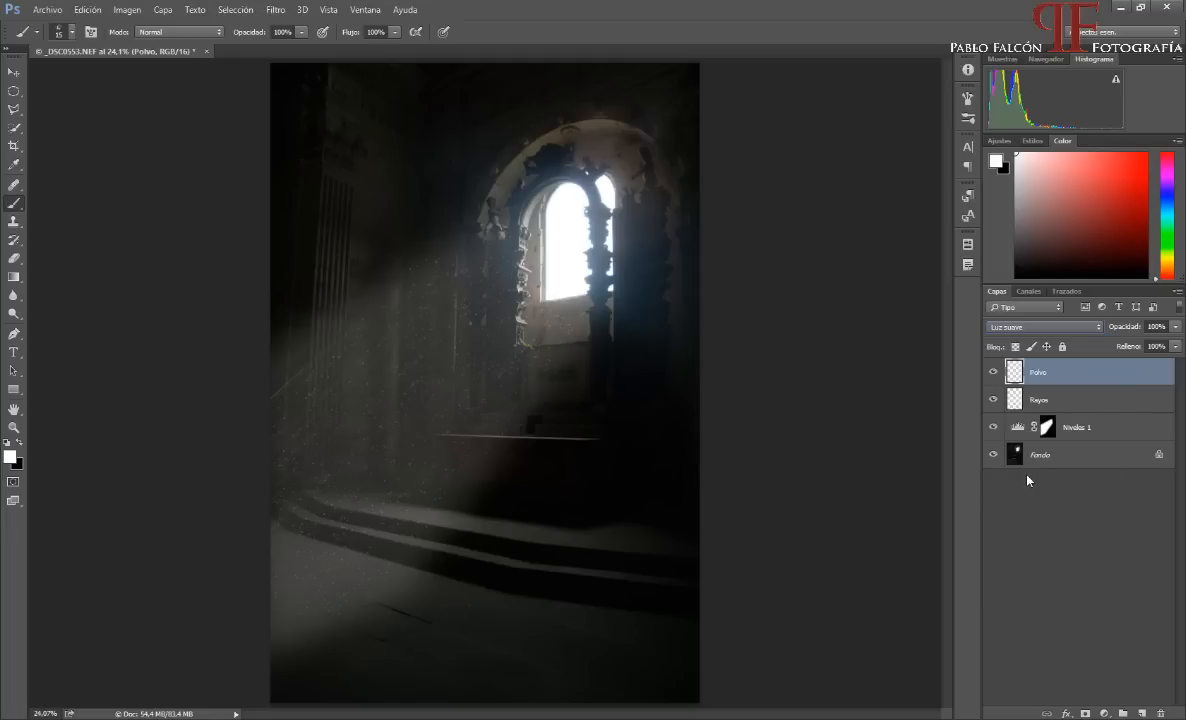
left_click(1057, 399)
left_click(1040, 327)
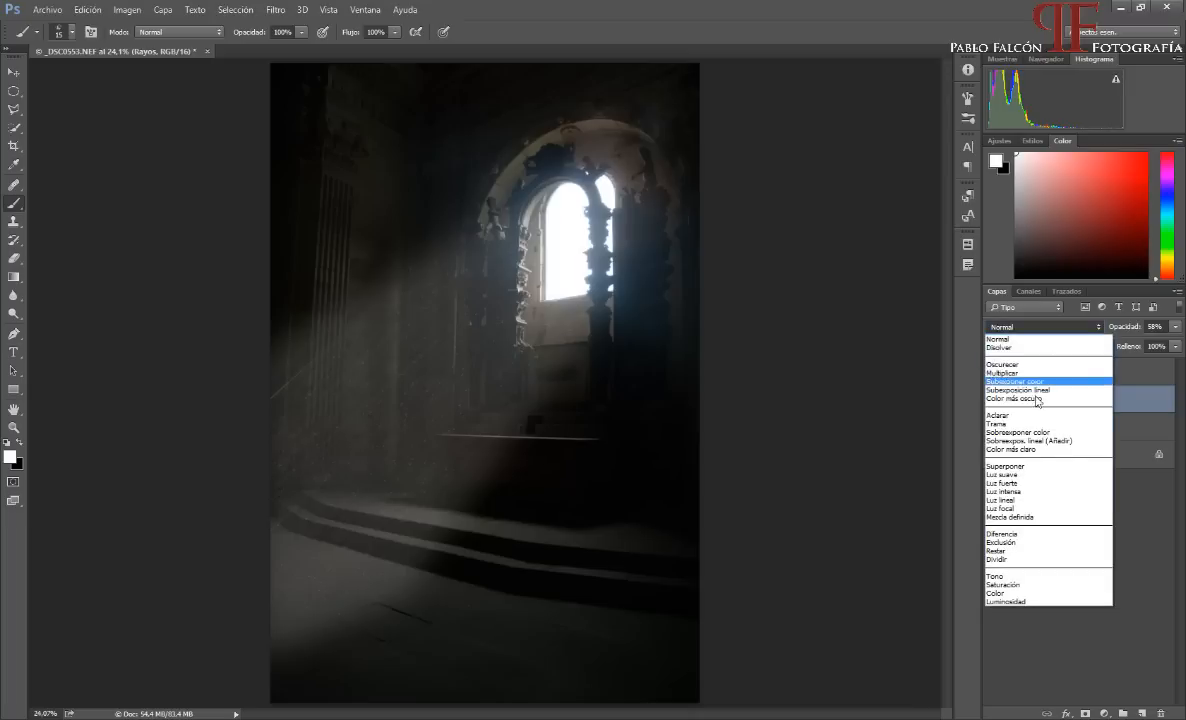
left_click(1029, 478)
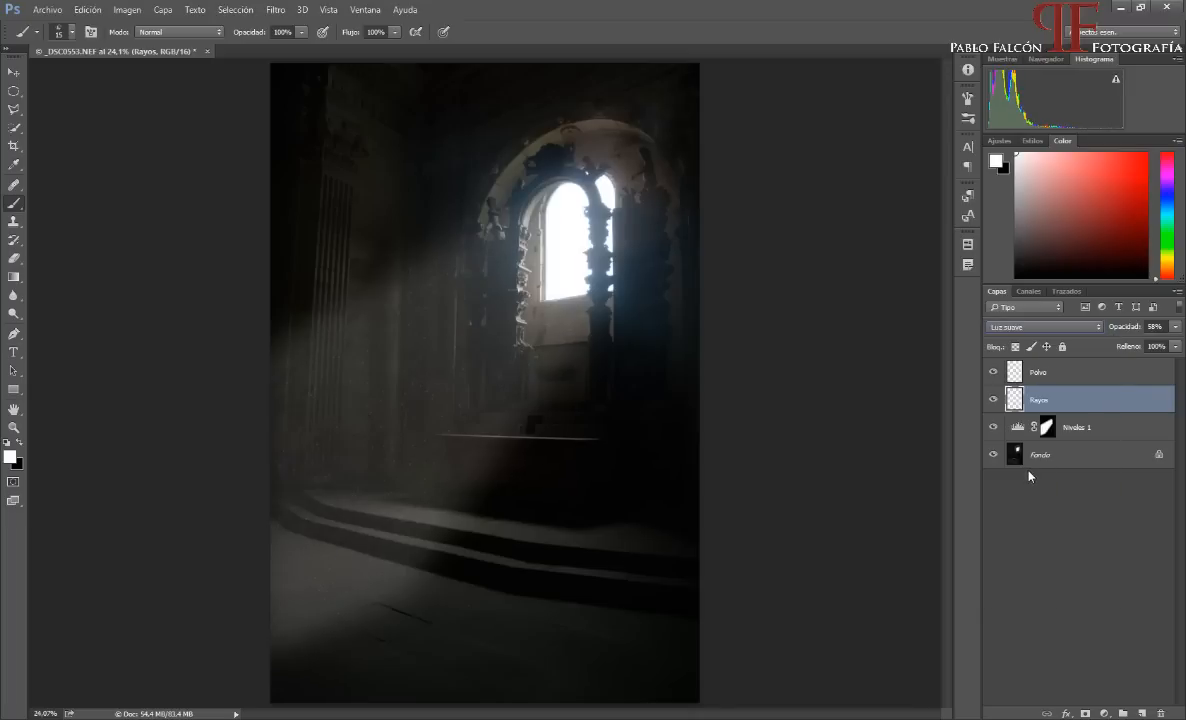
Step: Raise the Rayos layer's opacity to 94% and readjust it against a close-up of the rays
key("z")
mouse_move(1125, 329)
left_mouse_down()
mouse_move(1149, 328)
mouse_move(1125, 330)
left_mouse_up()
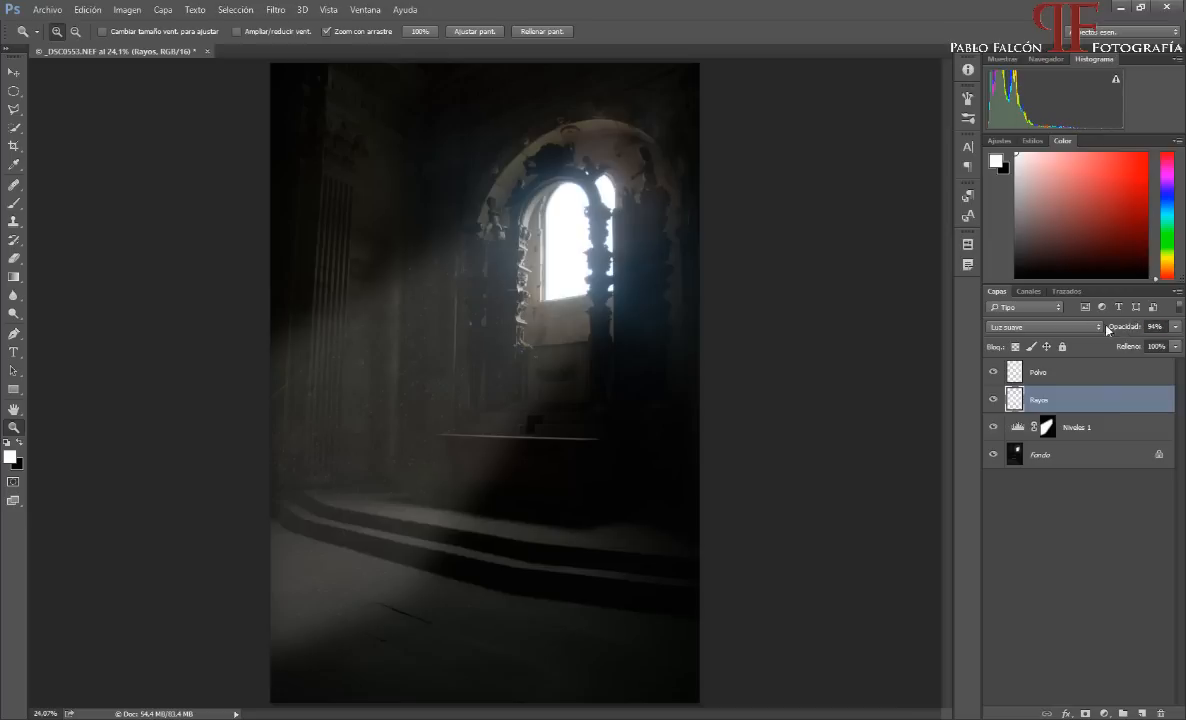
left_click_drag(423, 379, 479, 379)
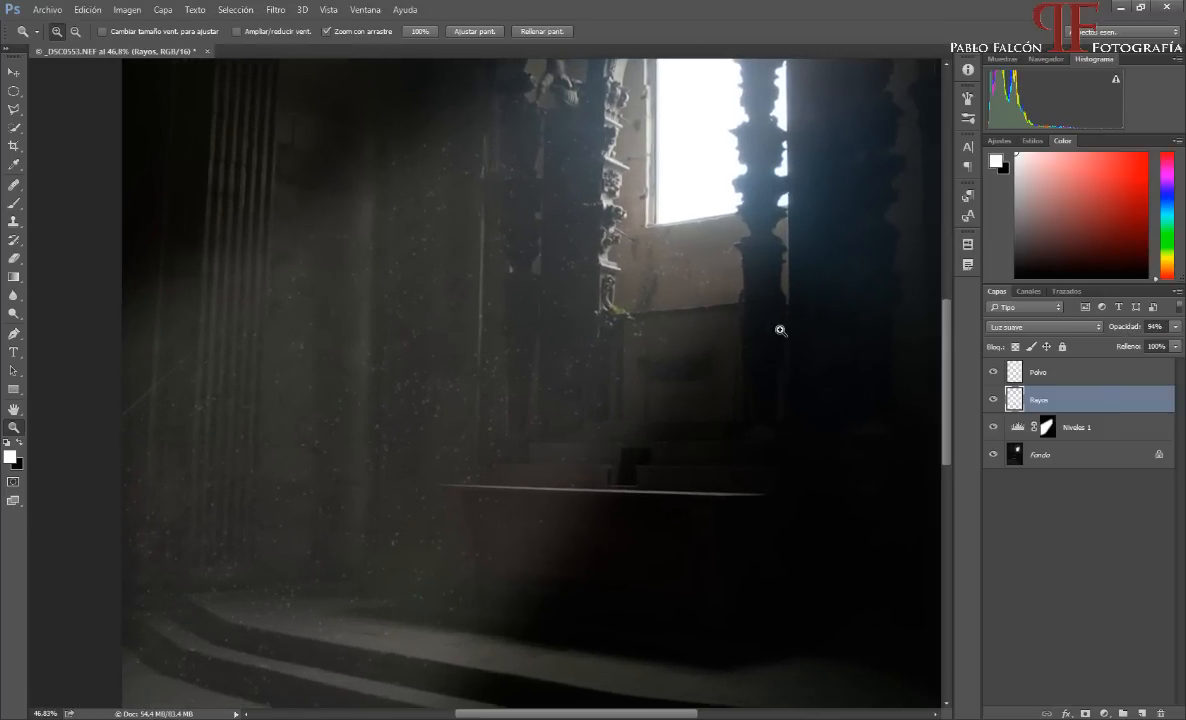
left_click_drag(1132, 331, 1109, 334)
Step: Reduce the Polvo layer's opacity to 45%
left_click(1067, 370)
left_click(1118, 332)
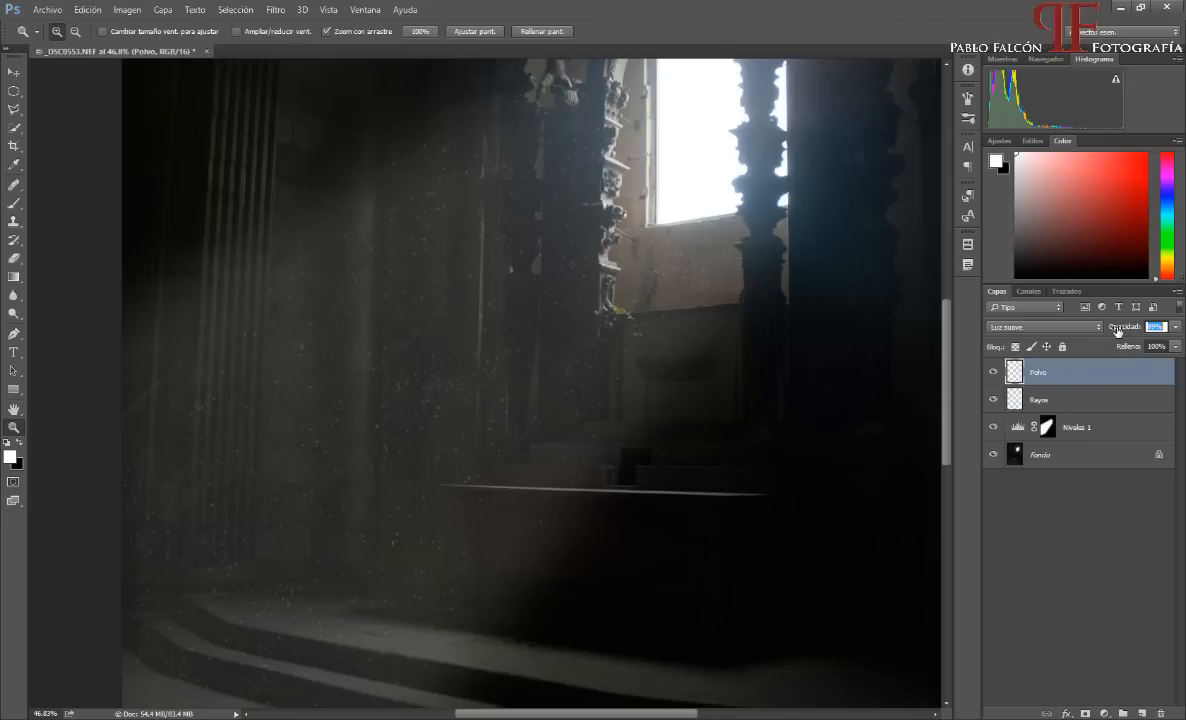
mouse_move(1118, 332)
left_mouse_down()
mouse_move(1097, 342)
mouse_move(1111, 333)
left_mouse_up()
key("ctrl+0")
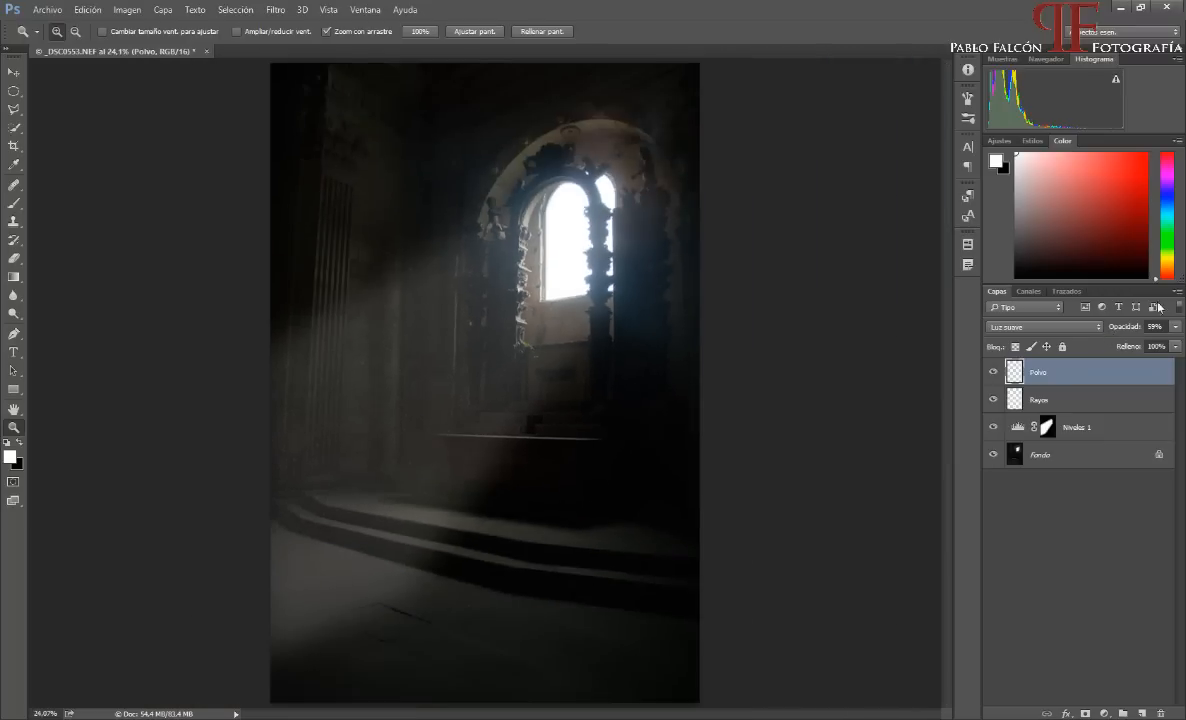
left_click_drag(1127, 333, 1130, 330)
Step: Add larger dust specks across the beam and steps on the Polvo layer with the brush at 30 px and 50 px
left_click_drag(443, 364, 402, 371)
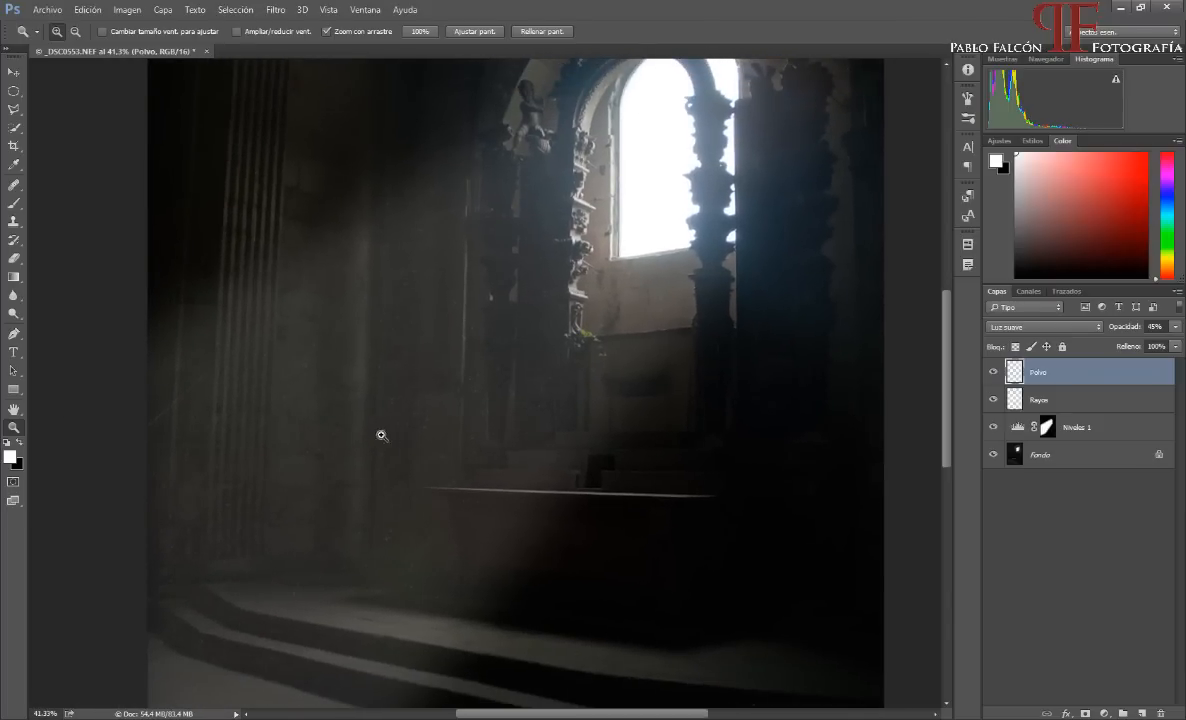
left_click(13, 200)
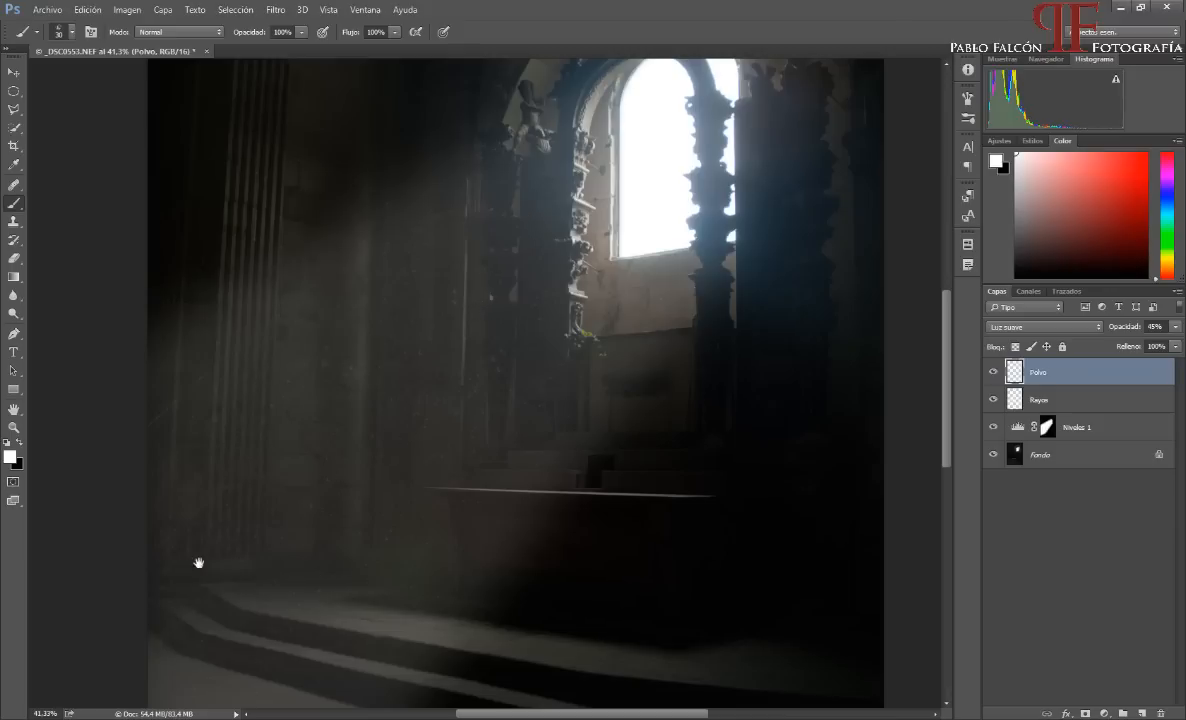
left_click_drag(199, 563, 176, 490)
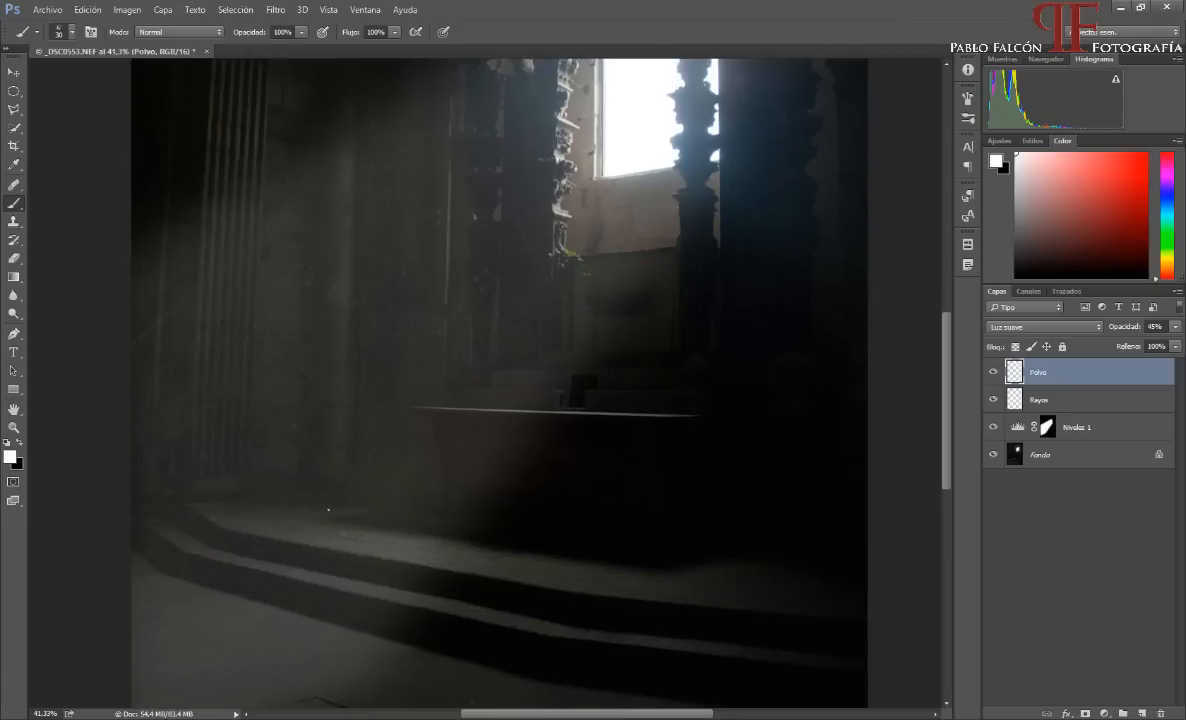
left_click_drag(363, 344, 469, 418)
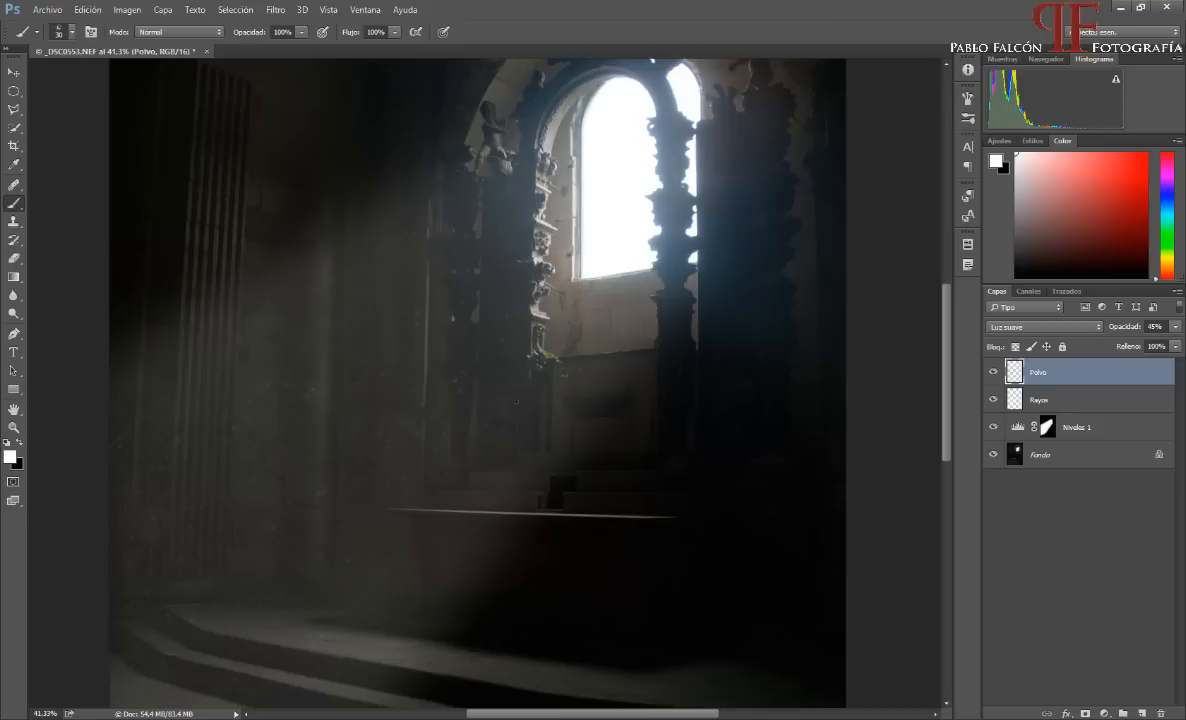
left_click_drag(364, 508, 387, 418)
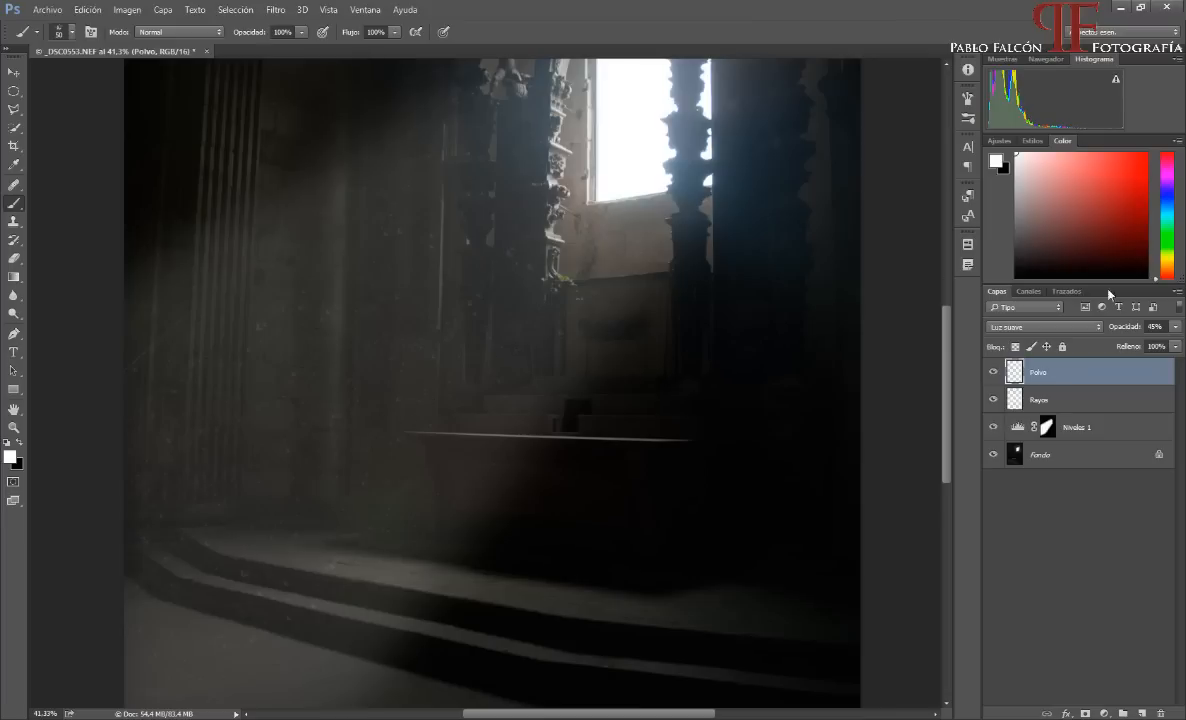
Step: Test other opacity values on the Polvo layer and set it back to 45%
left_click_drag(1136, 329, 1131, 330)
key("ctrl+0")
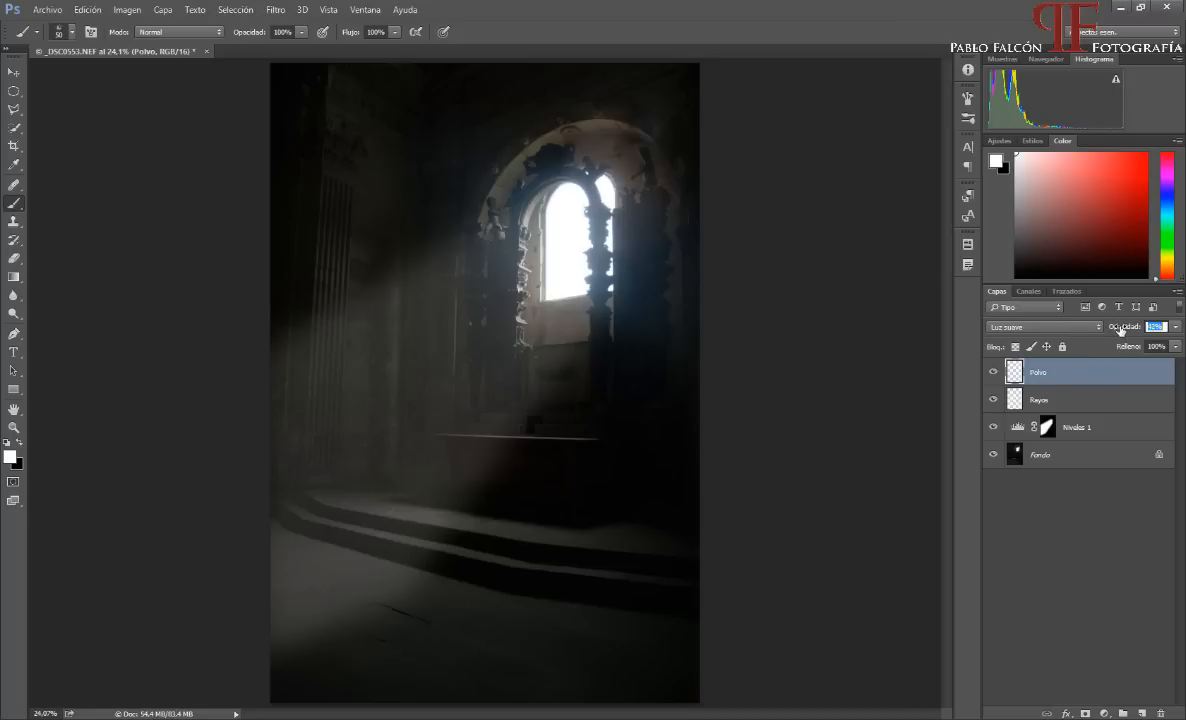
left_click_drag(1122, 329, 1125, 329)
key("Return")
Step: Group the Polvo, Rayos and Niveles 1 layers together
left_click(1110, 431, "shift")
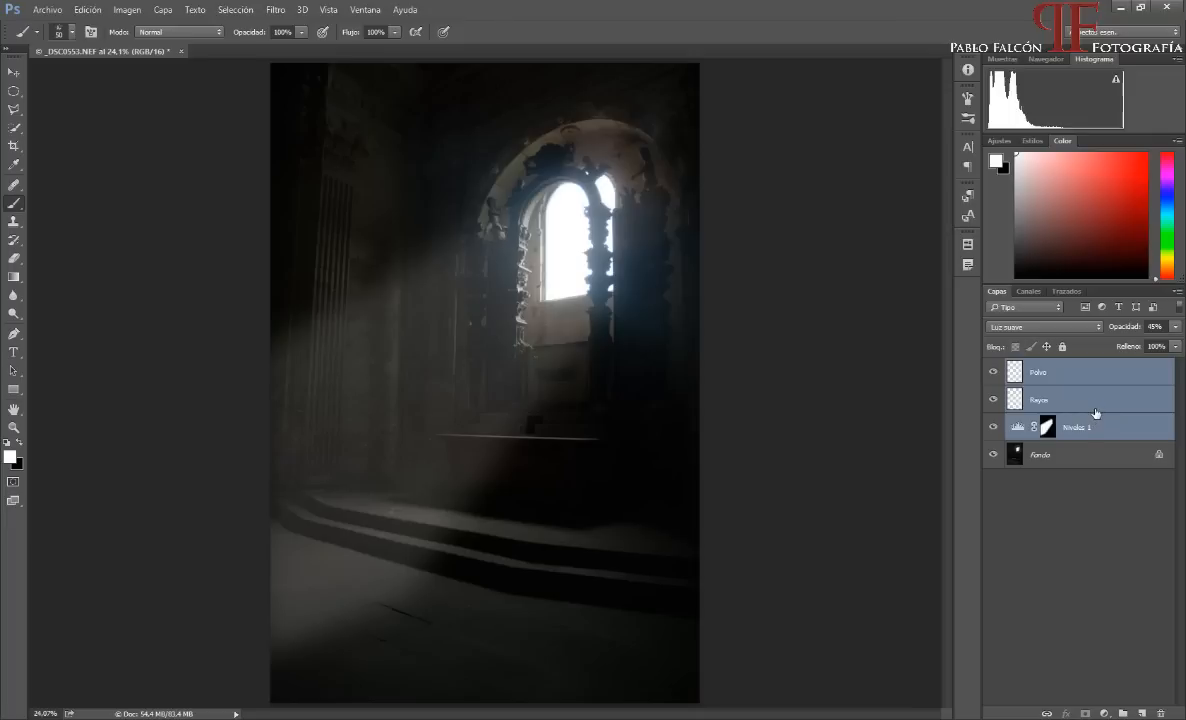
key("ctrl+g")
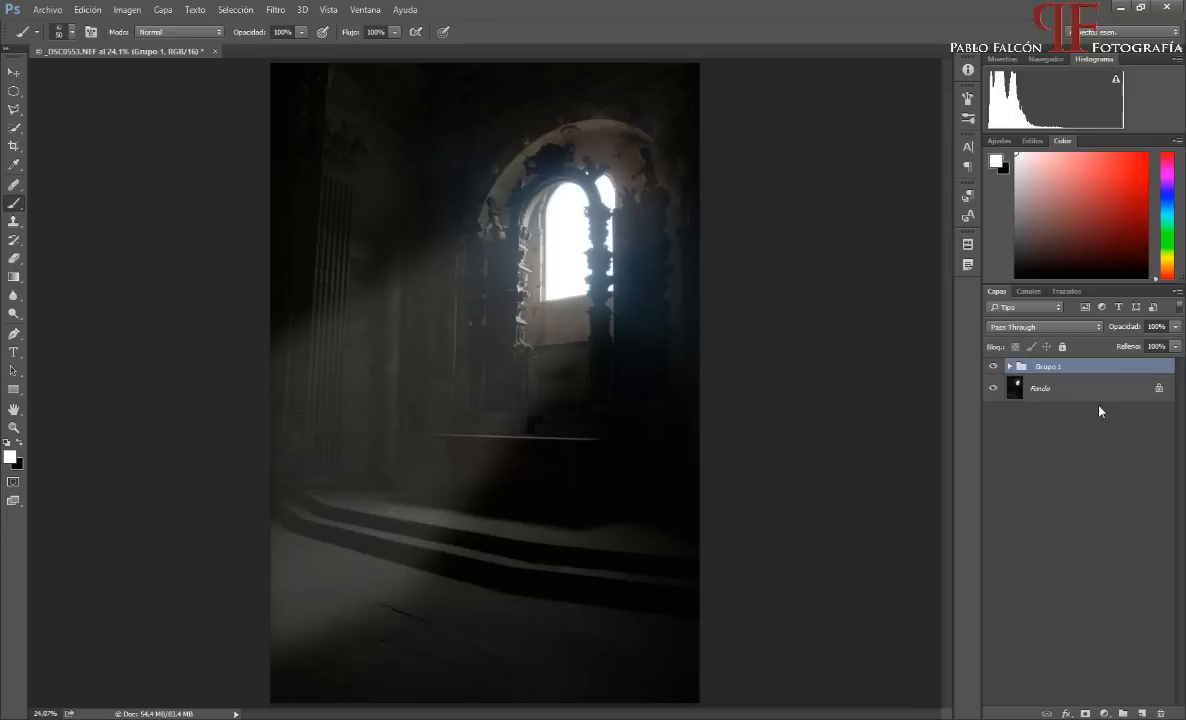
Step: Rename the new group as "Rayo luz" and add a white layer mask to it
double_click(1052, 368)
type("Rayo luz")
key("Return")
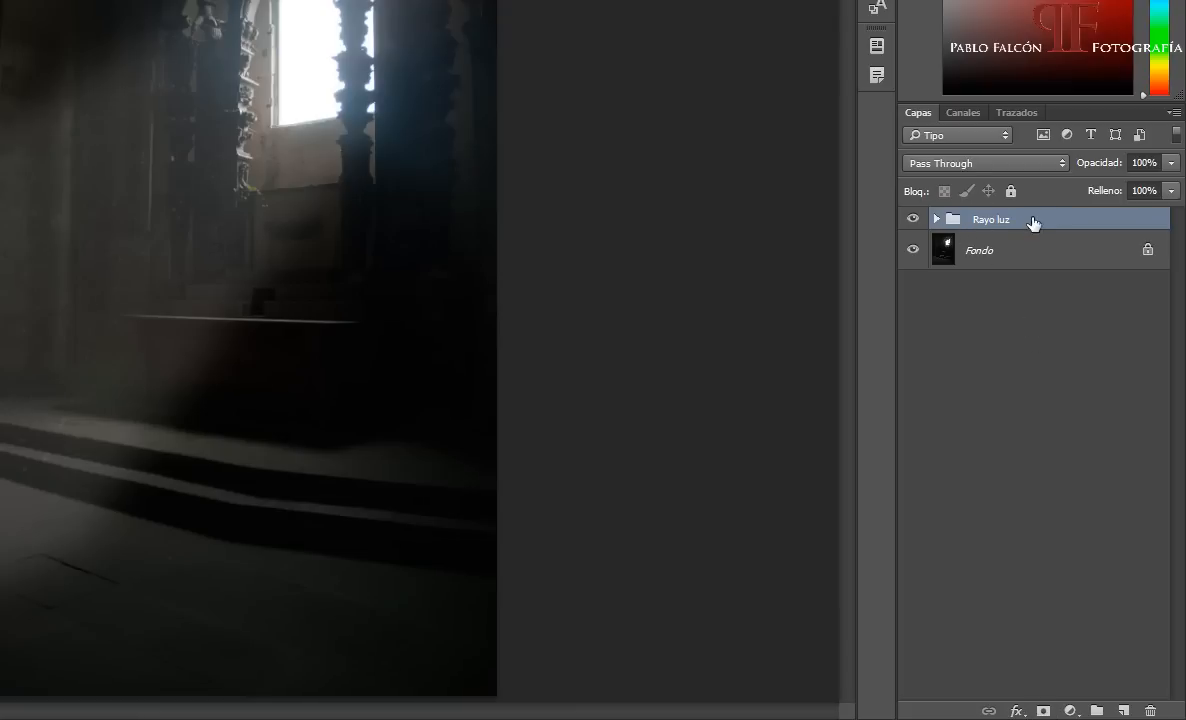
left_click(1043, 710)
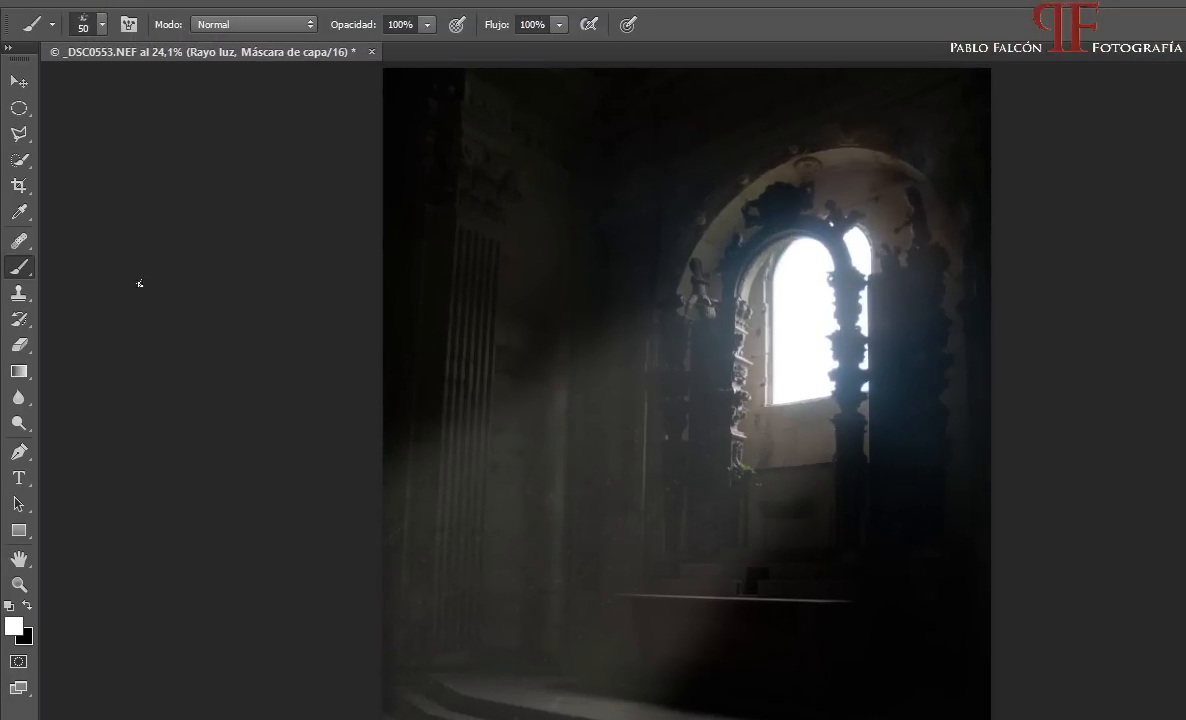
Step: Choose the Gradient tool with the linear foreground-to-background preset for the Rayo luz mask
left_click(20, 372)
left_click(90, 367)
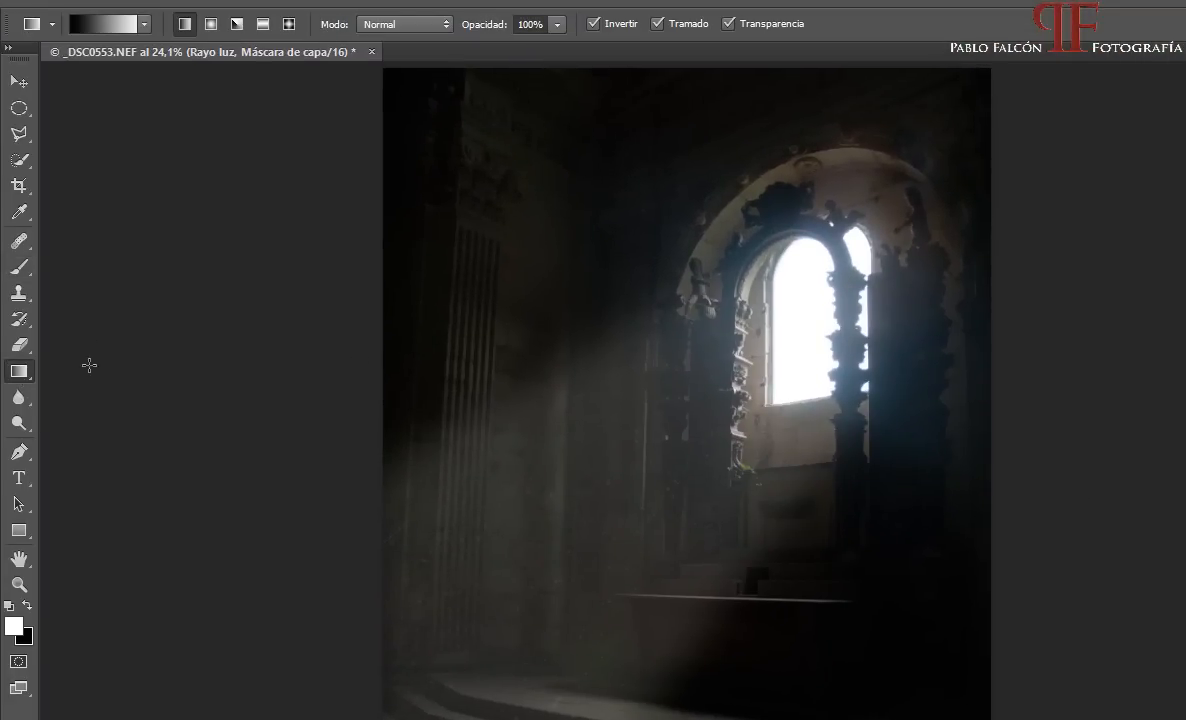
left_click(143, 24)
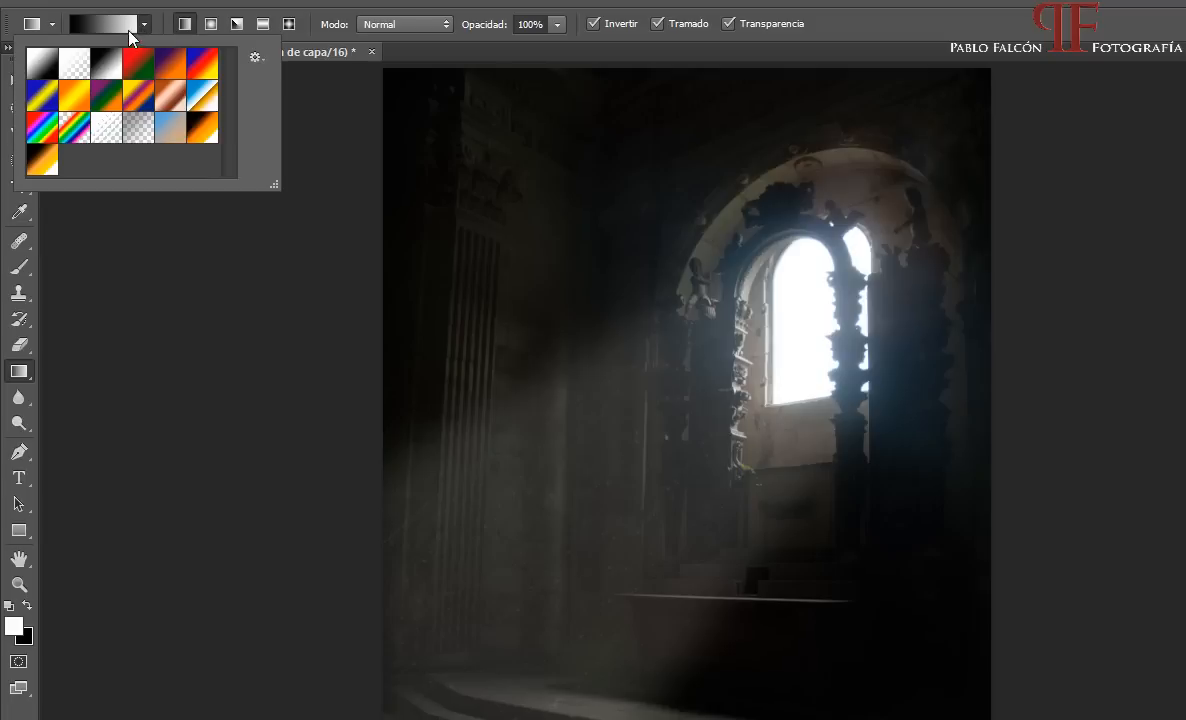
left_click(44, 64)
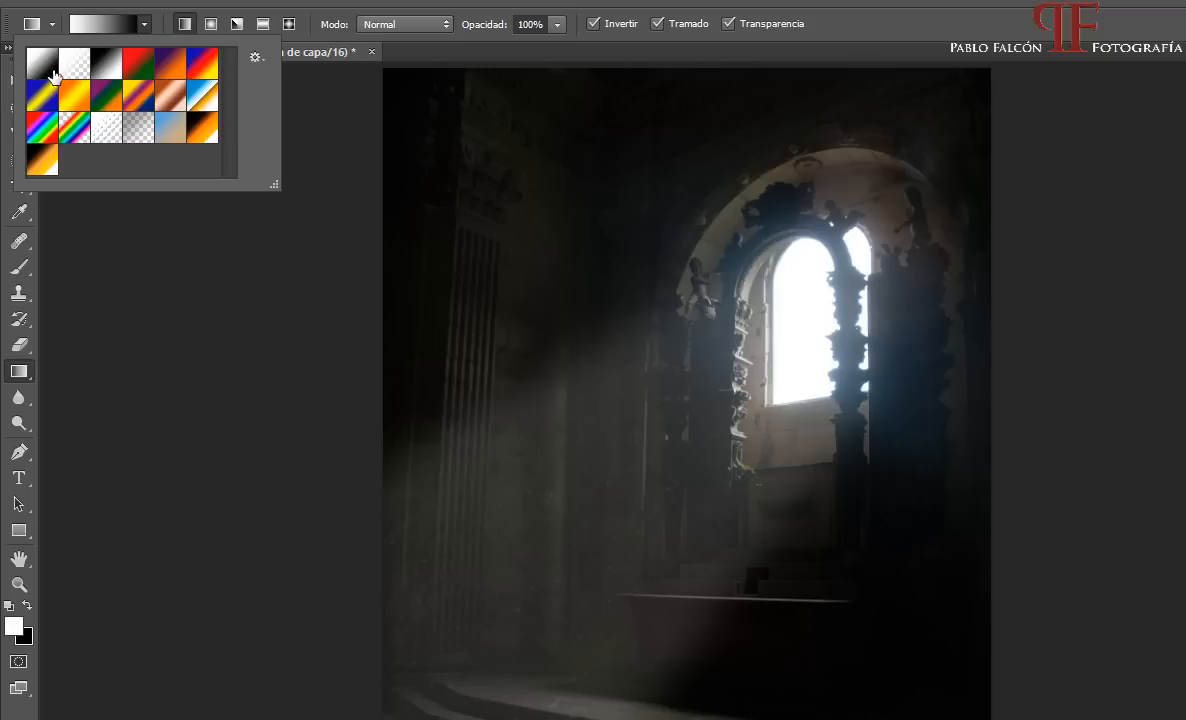
left_click(158, 32)
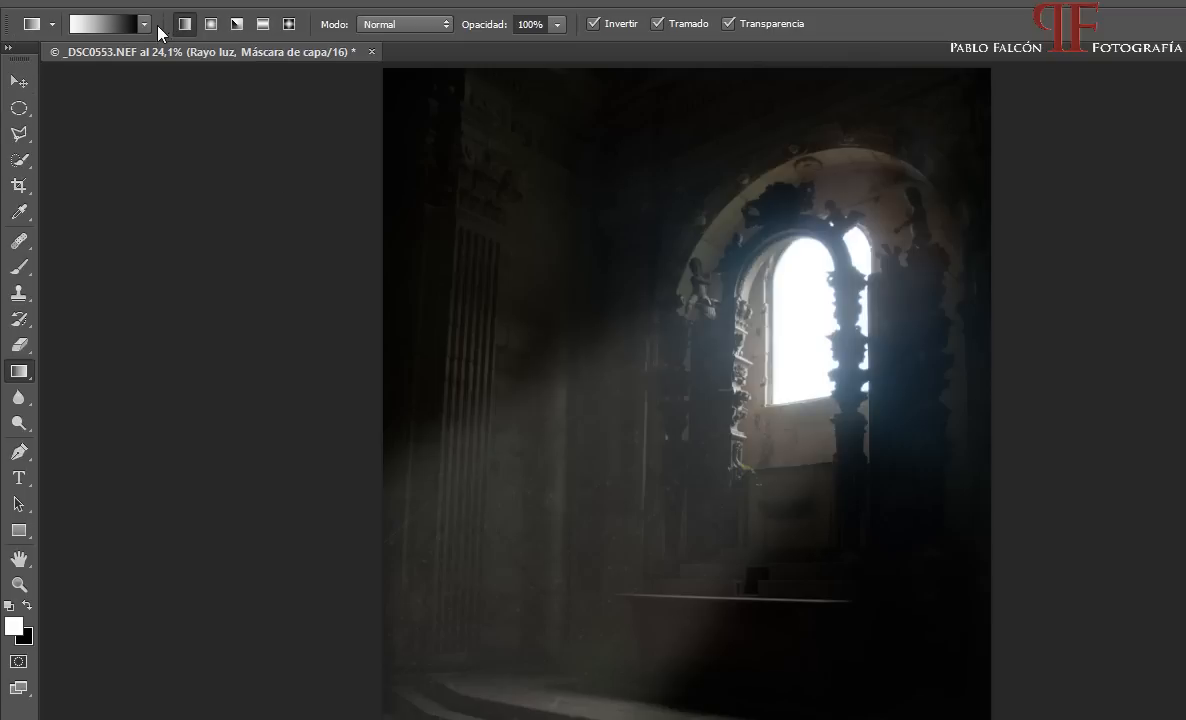
Step: Turn off the gradient's Invertir option, keeping white as the foreground colour and black as the background
left_click(27, 606)
left_click(27, 606)
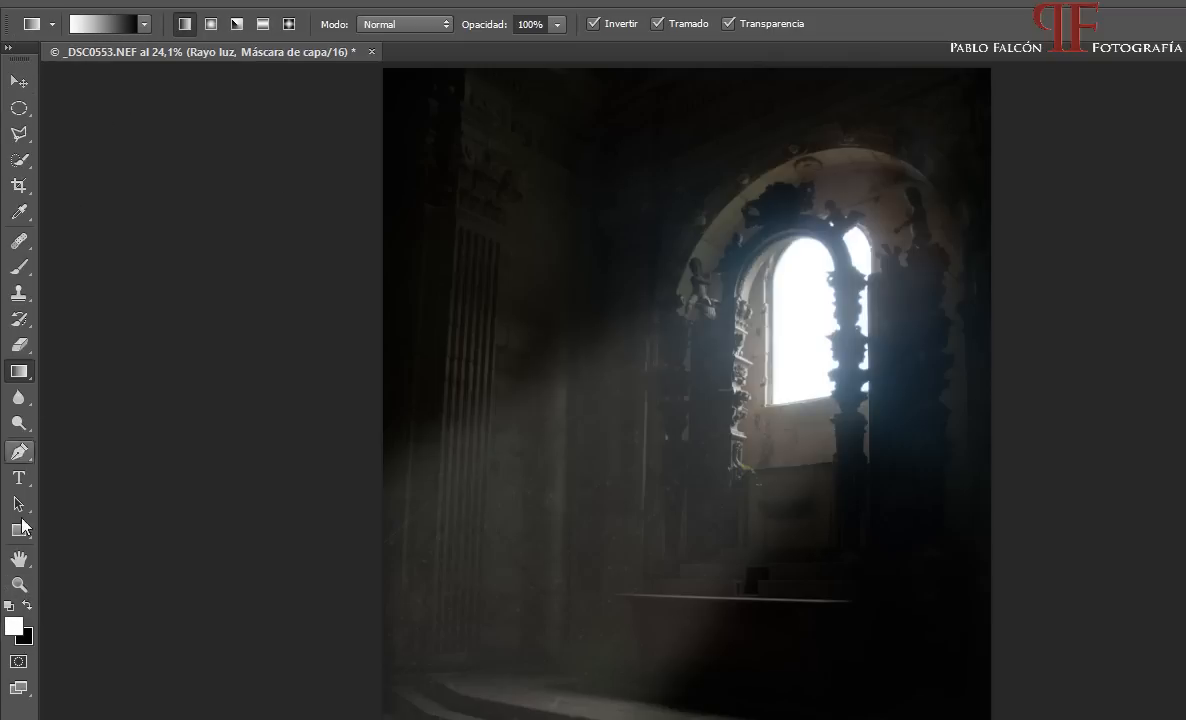
left_click(27, 606)
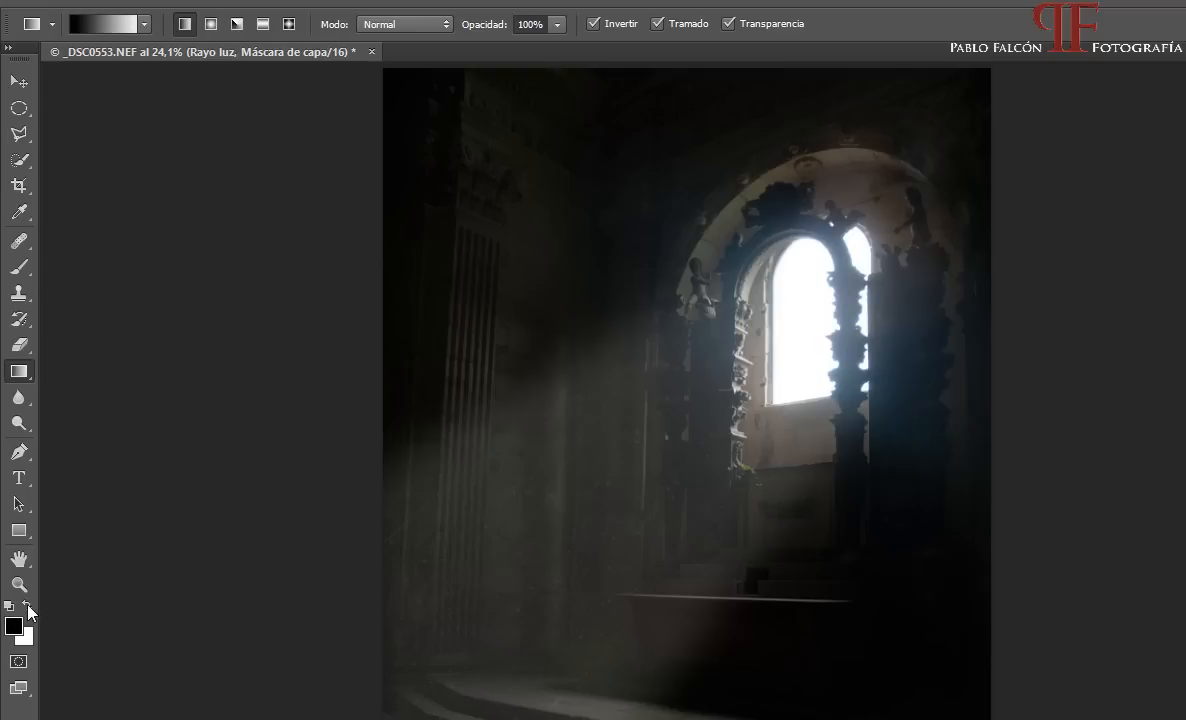
left_click(27, 606)
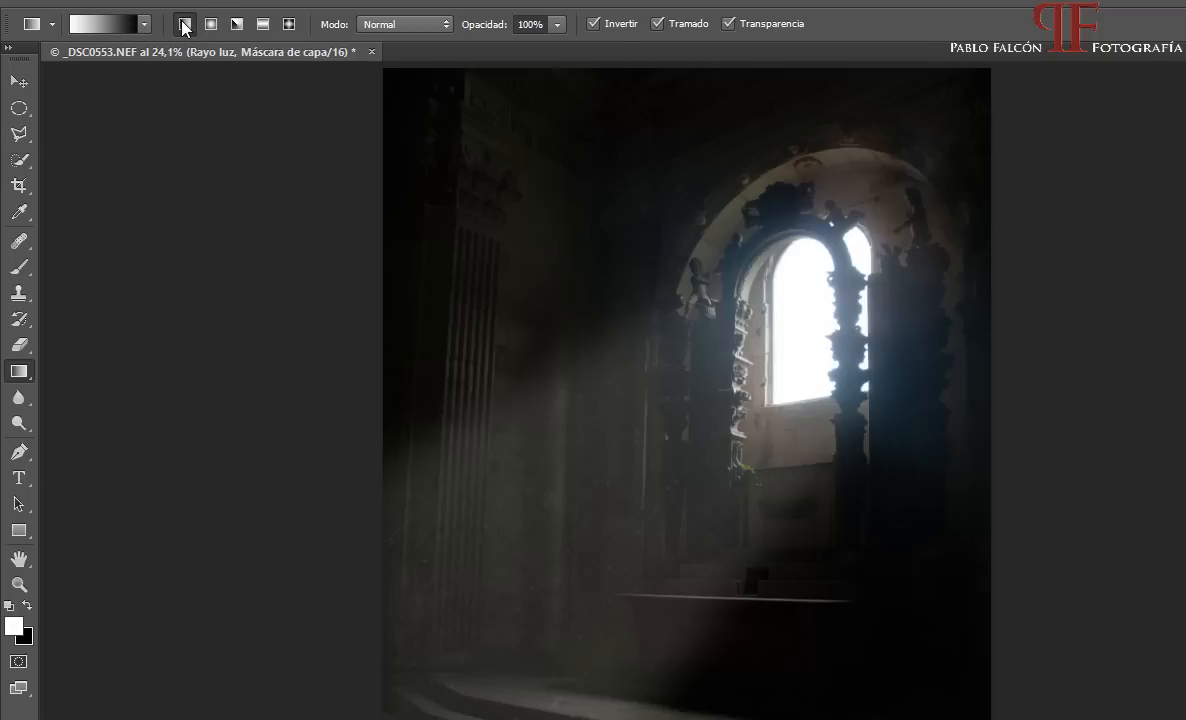
left_click(593, 26)
left_click(593, 25)
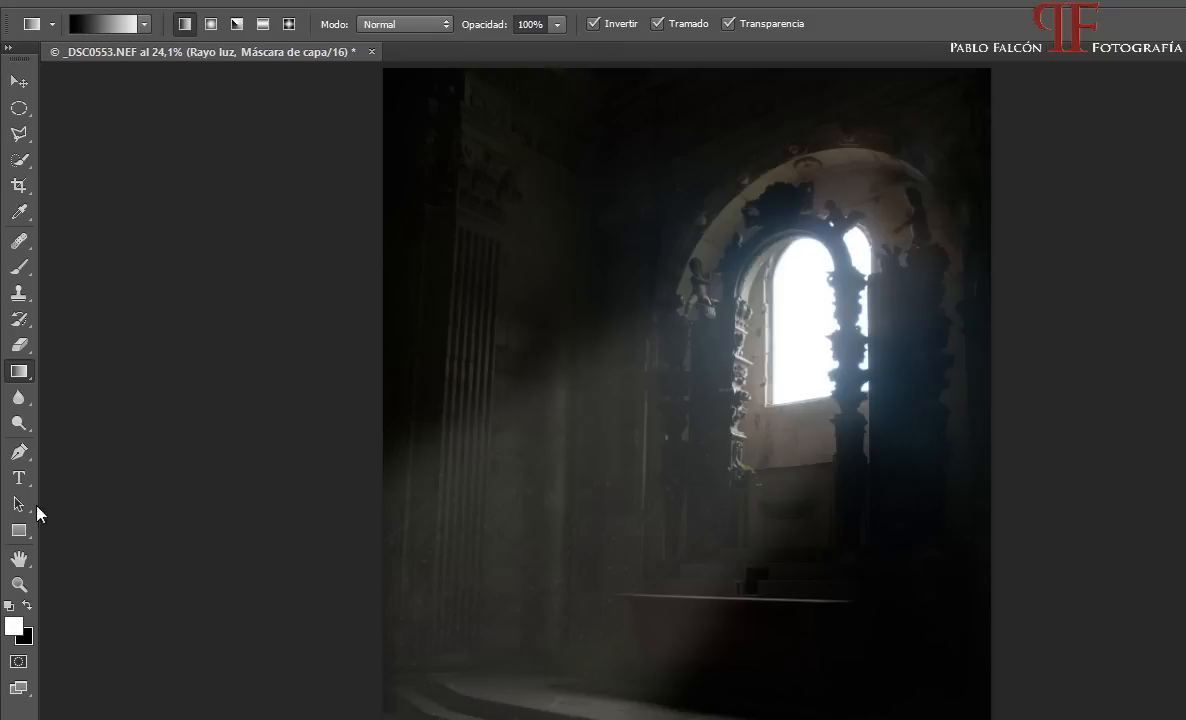
left_click(27, 605)
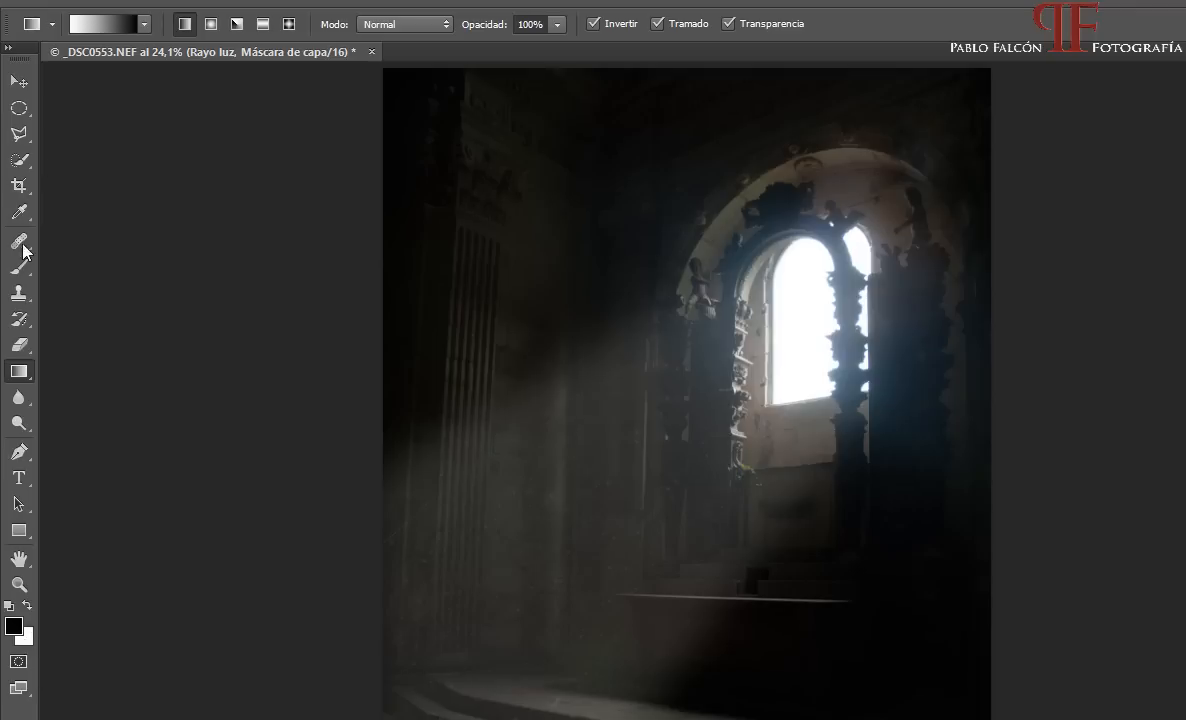
left_click(593, 23)
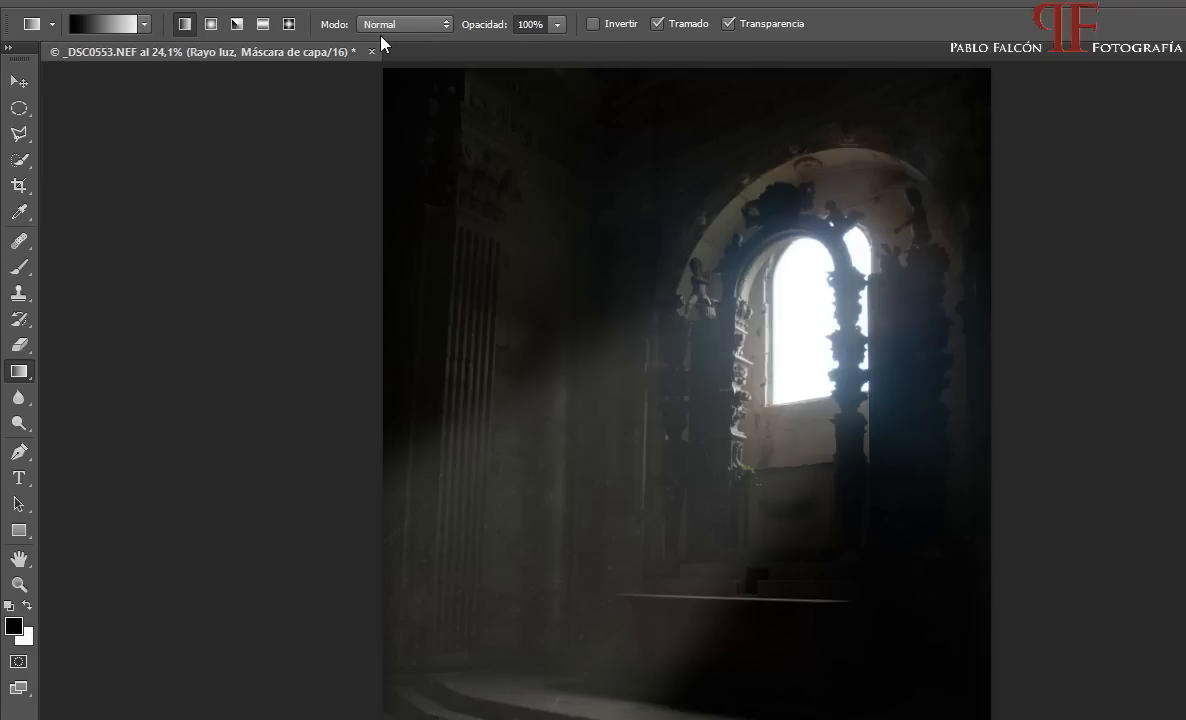
left_click(27, 605)
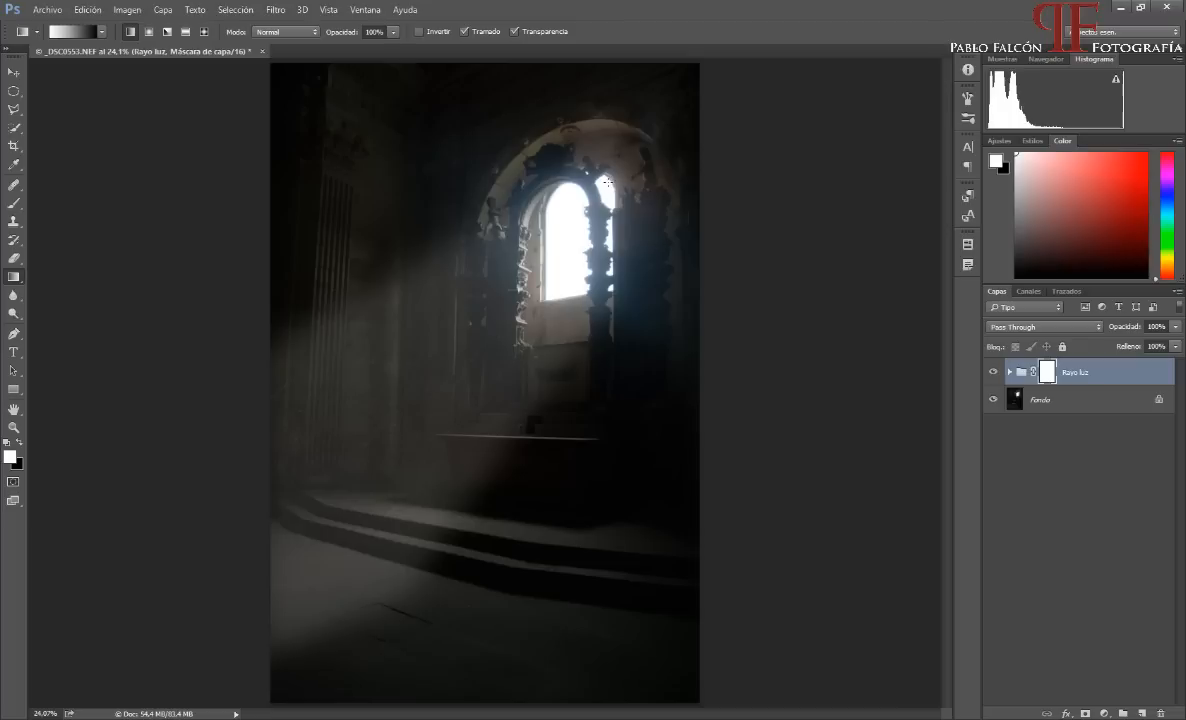
Step: Try linear gradients of different lengths on the Rayo luz mask, from the window diagonally past the image's lower-left corner
mouse_move(611, 179)
left_mouse_down()
mouse_move(555, 195)
mouse_move(470, 250)
mouse_move(340, 480)
mouse_move(198, 610)
left_mouse_up()
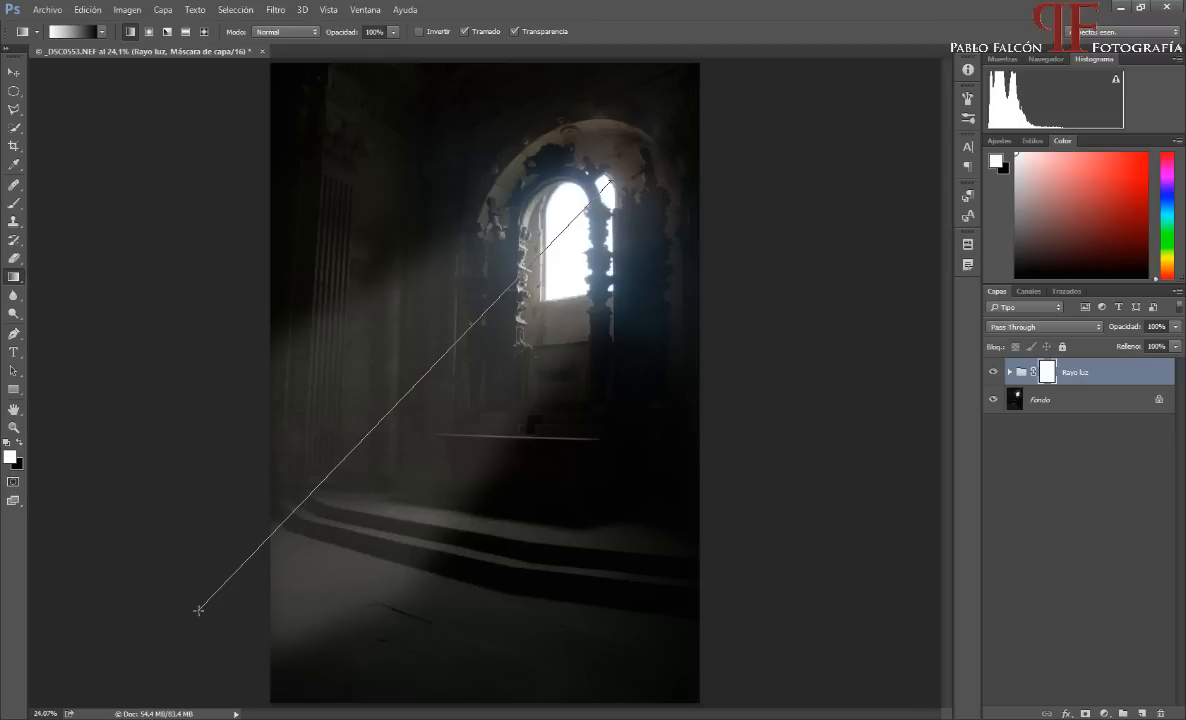
left_click_drag(198, 610, 198, 611)
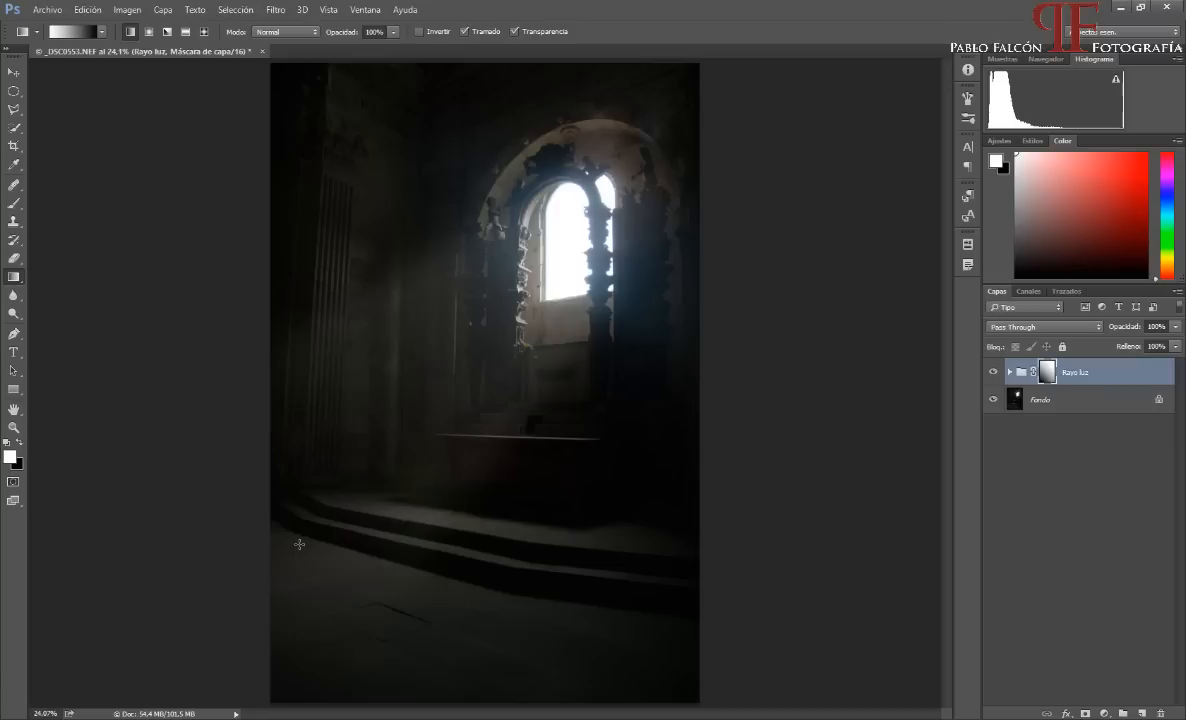
key("z")
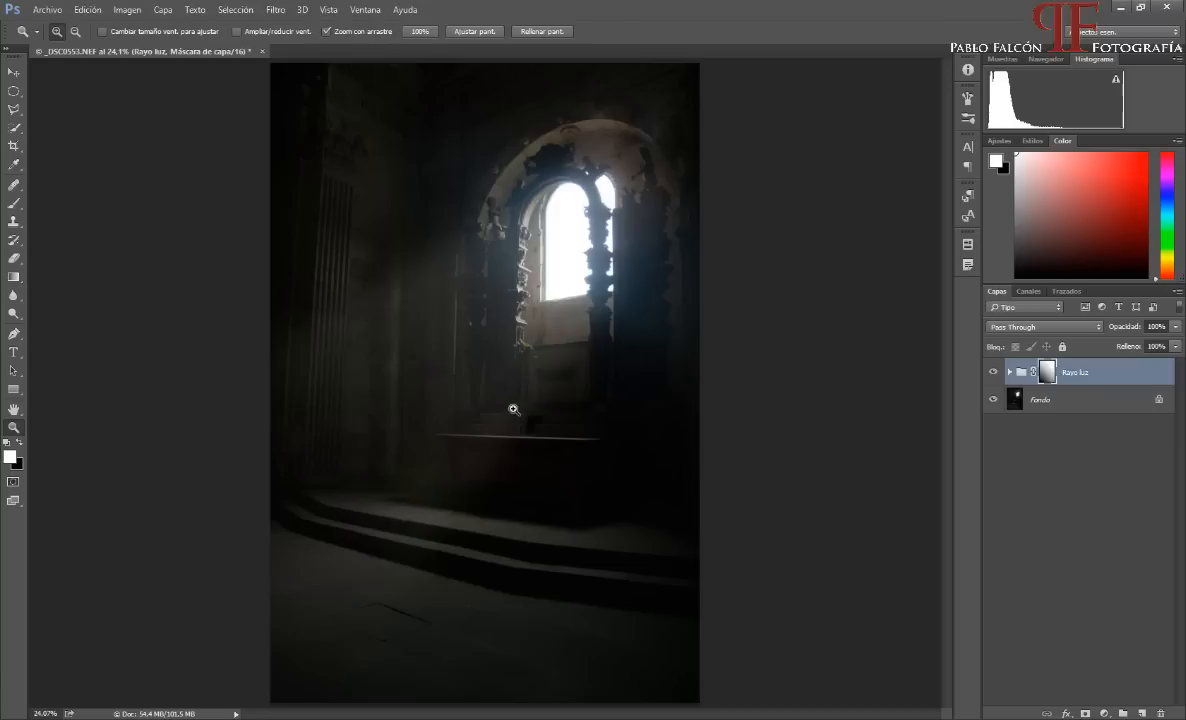
left_click_drag(537, 384, 503, 389)
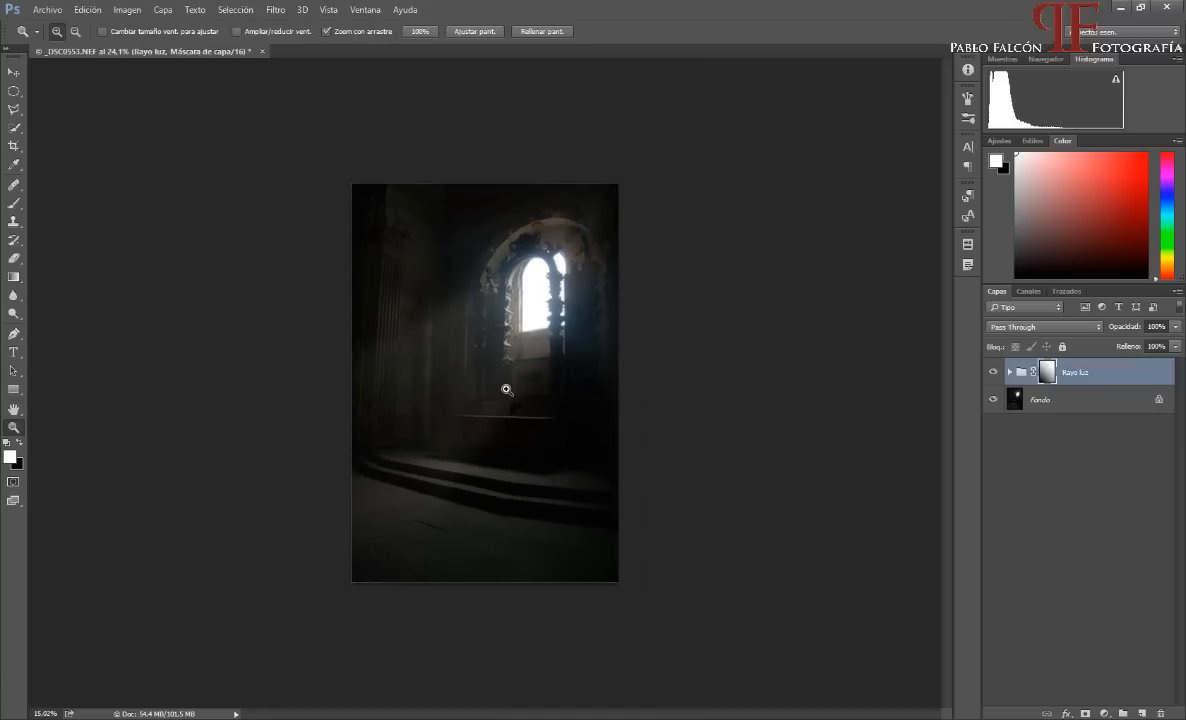
key("g")
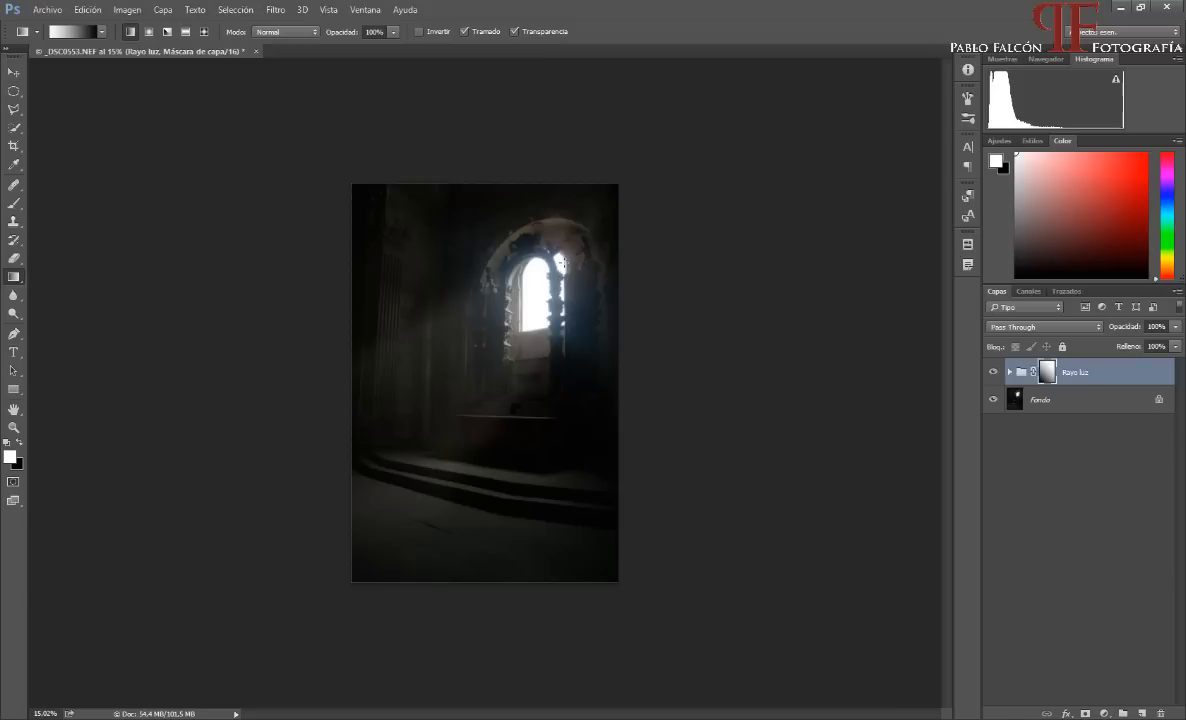
left_click_drag(562, 260, 140, 658)
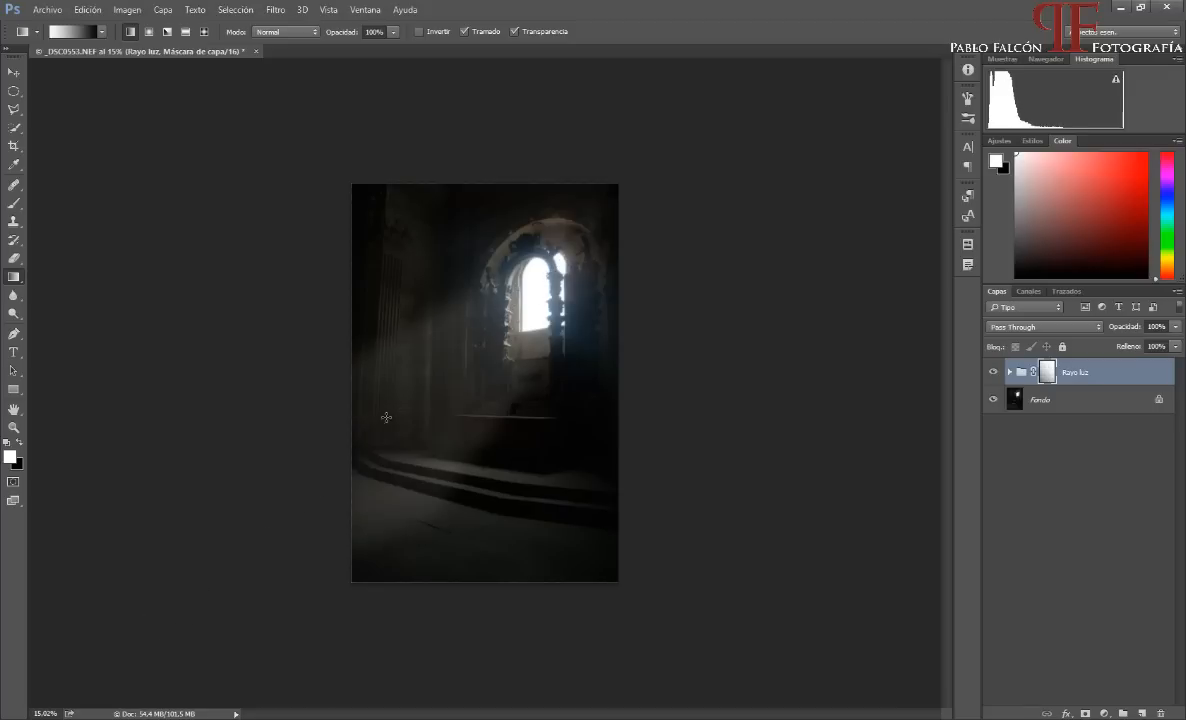
Step: Redraw the white-to-black gradient on the Rayo luz mask from the window's upper right edge diagonally beyond the lower-left steps, fading the beam
left_click_drag(415, 397, 442, 392)
key("g")
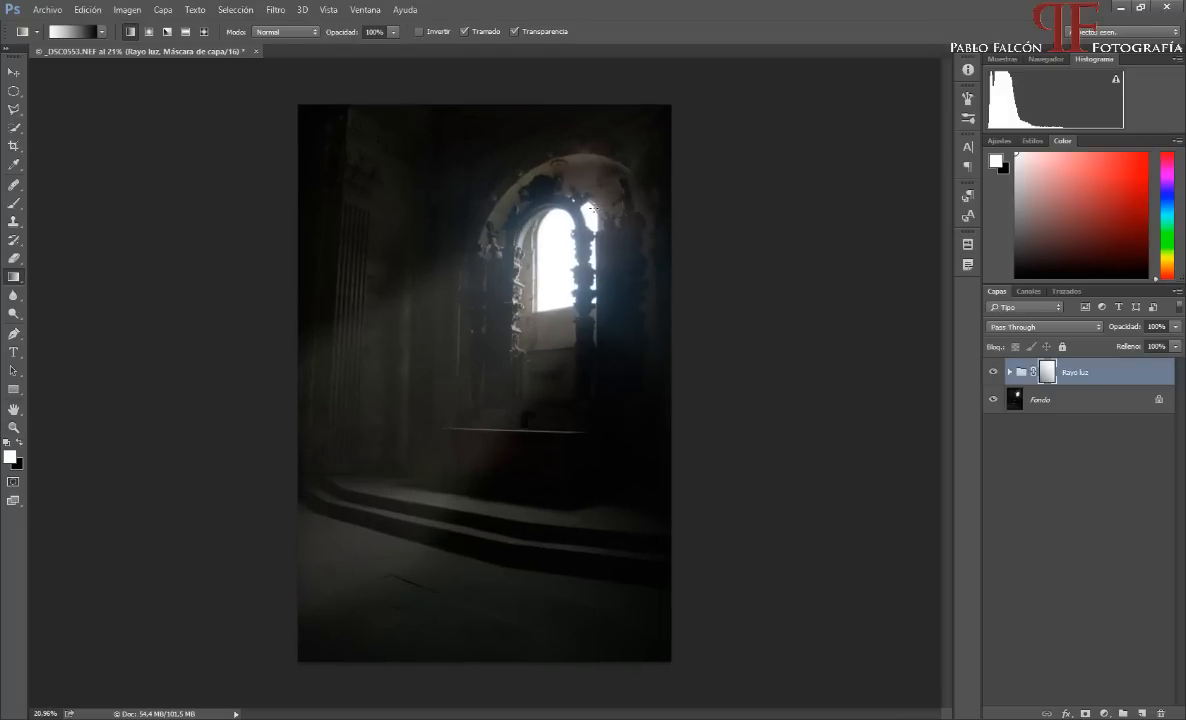
left_click_drag(592, 208, 50, 650)
left_click_drag(530, 210, 60, 658)
left_click_drag(594, 208, 131, 589)
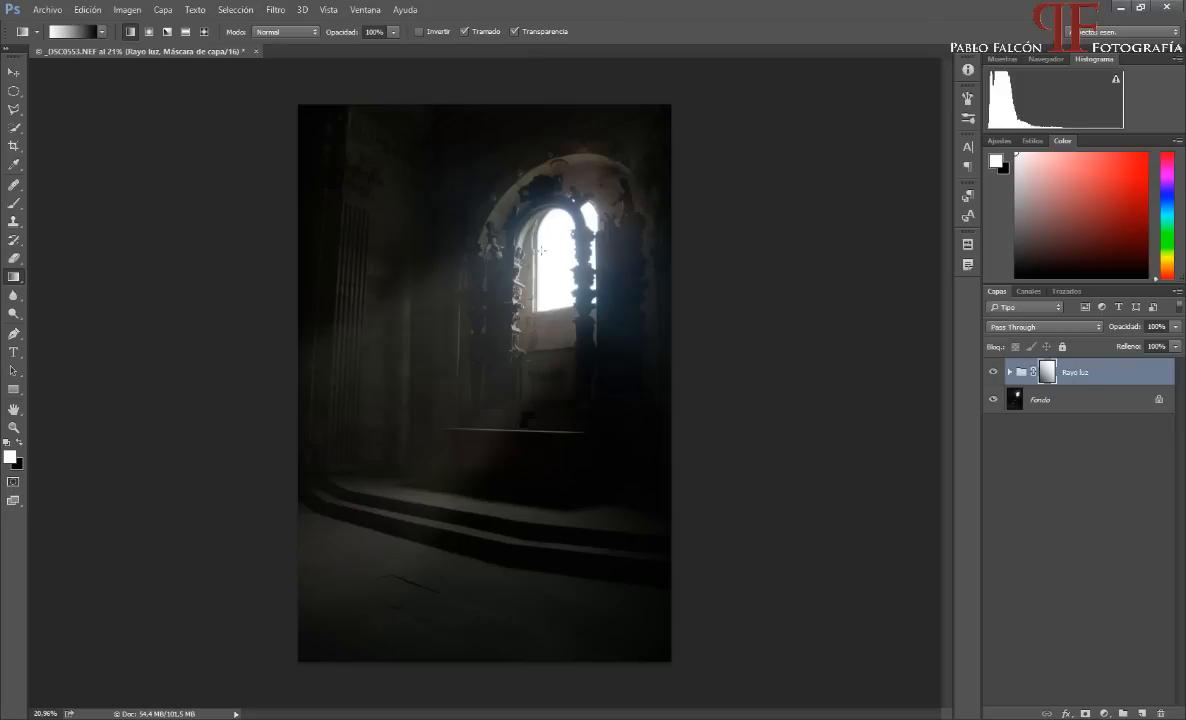
left_click_drag(594, 208, 140, 618)
left_click_drag(525, 215, 22, 652)
left_click_drag(527, 262, 132, 651)
left_click_drag(519, 270, 101, 637)
left_click_drag(593, 209, 145, 616)
Step: Hide and show the Rayo luz group to compare the image with and without the light beam
scroll(597, 305, "up", 1)
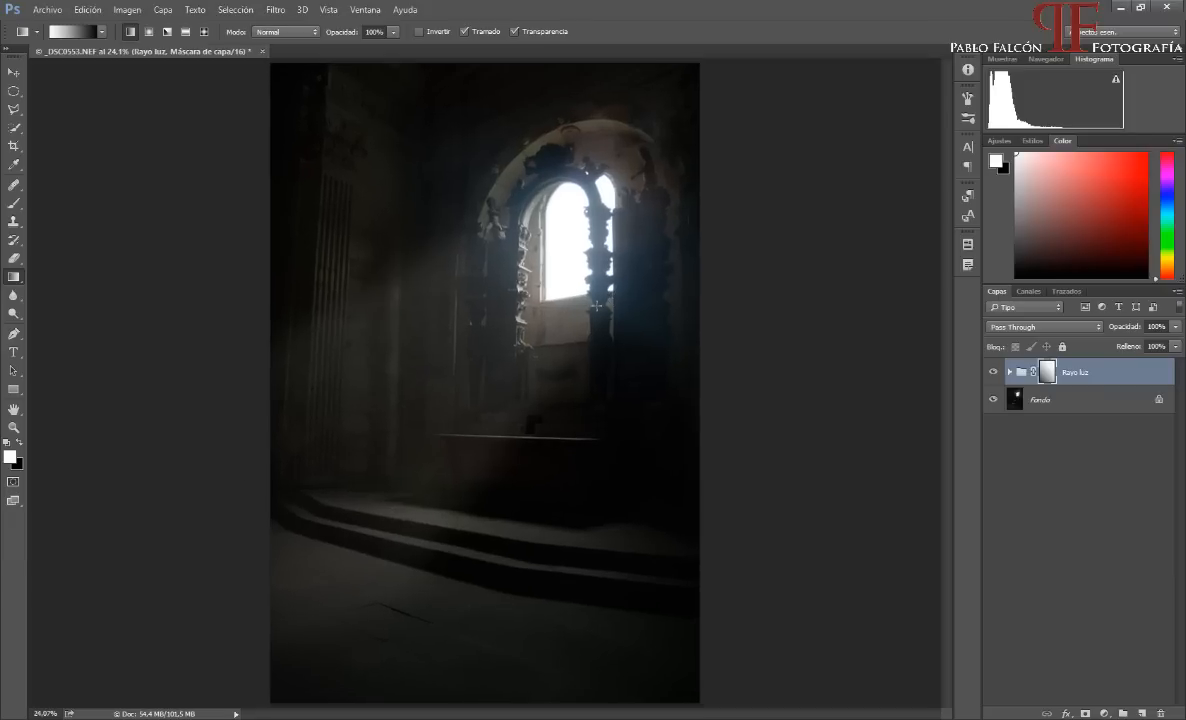
left_click(996, 373)
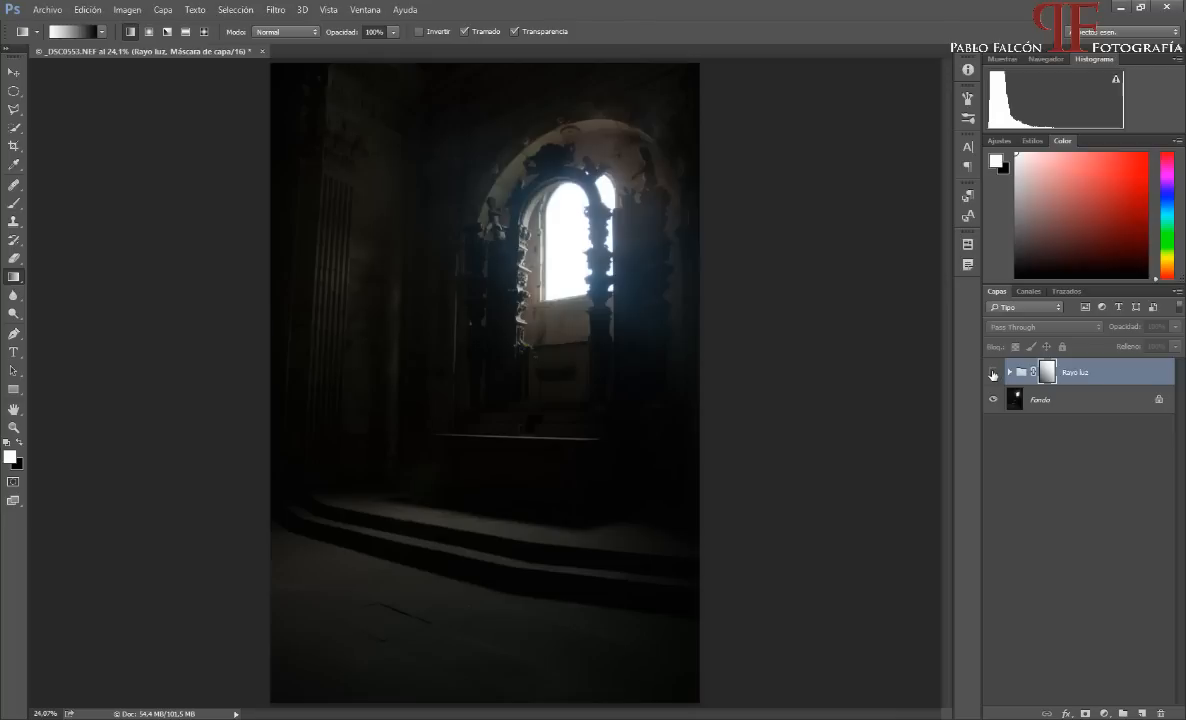
left_click(994, 375)
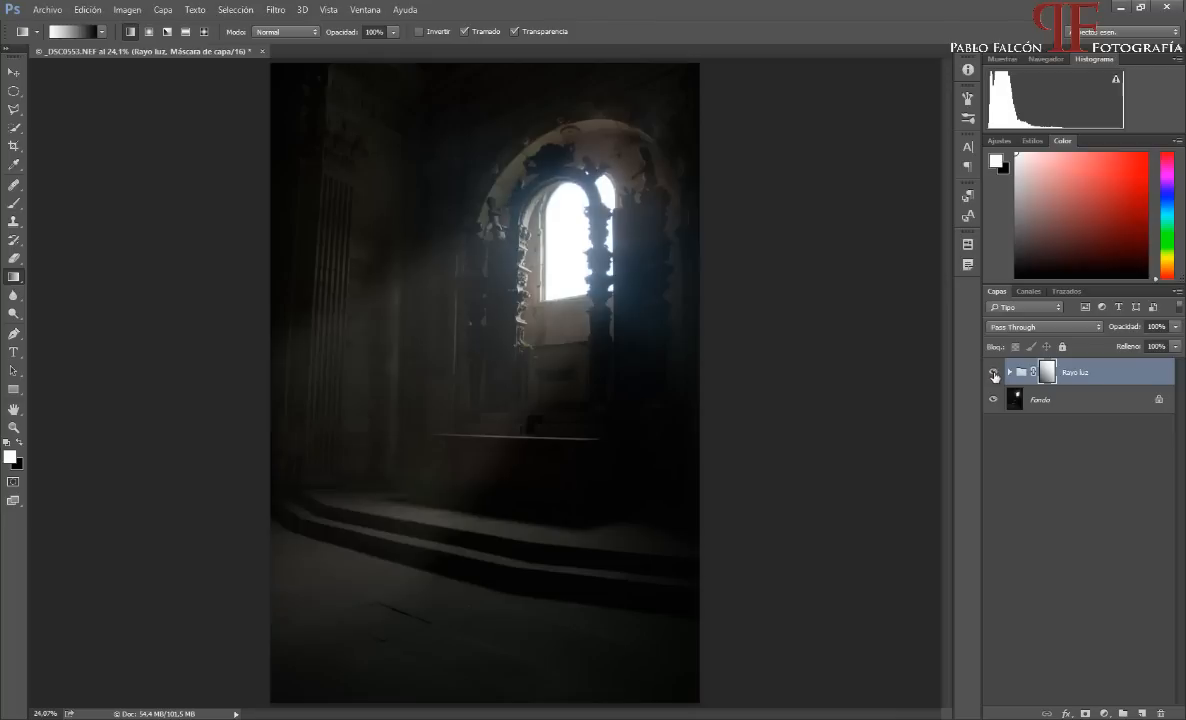